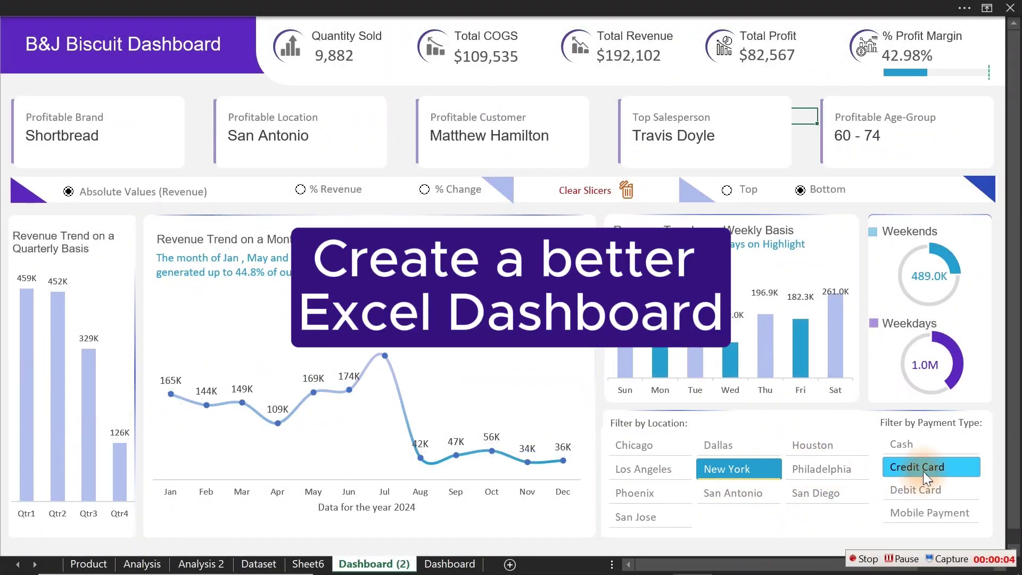
Step: Filter the dashboard by Debit Card for Chicago, Dallas and New York in turn, and switch the payment type to Mobile Payment
{"action": "left_click", "coordinate": [924, 490]}
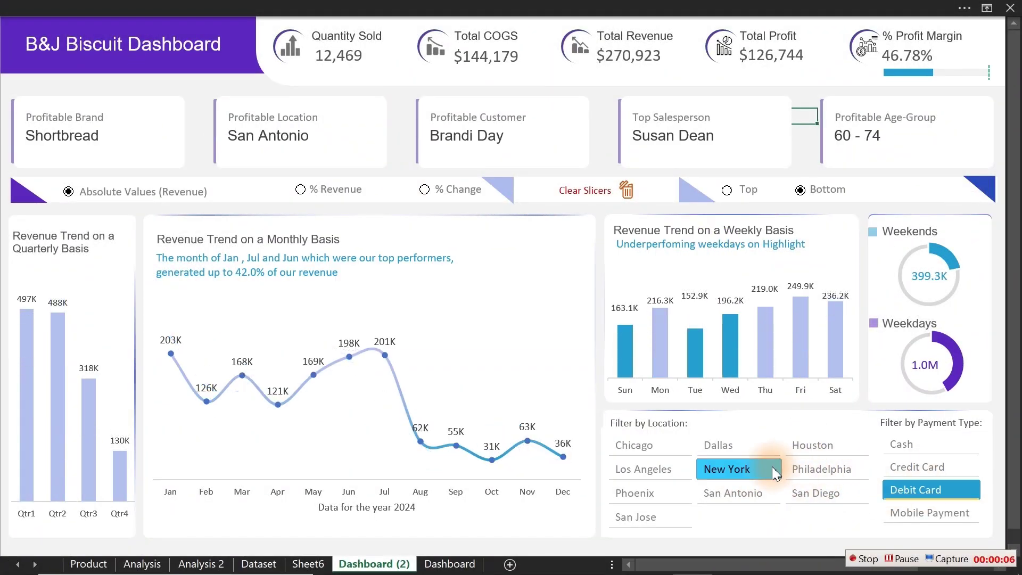
{"action": "left_click", "coordinate": [651, 448]}
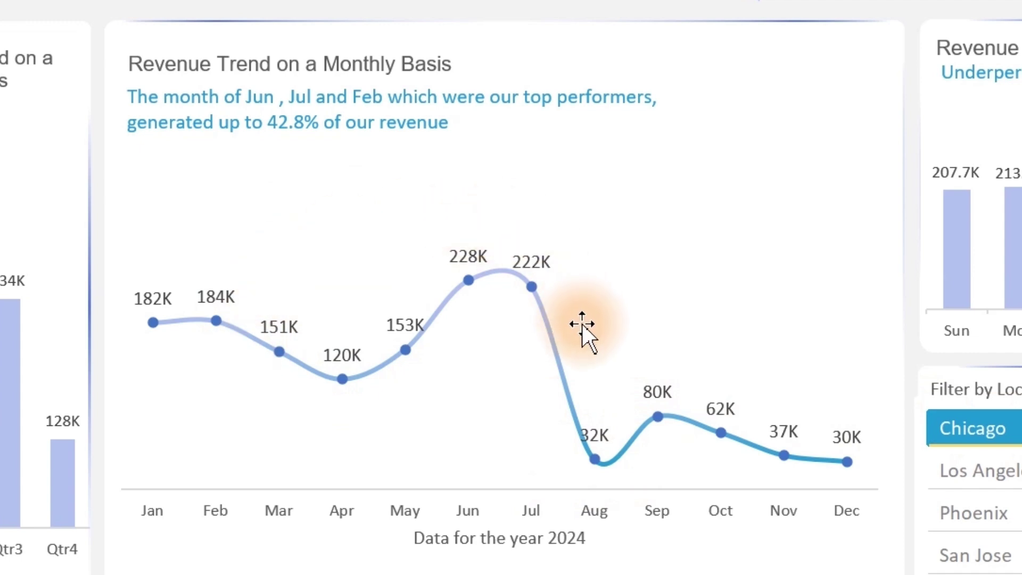
{"action": "mouse_move", "coordinate": [323, 380]}
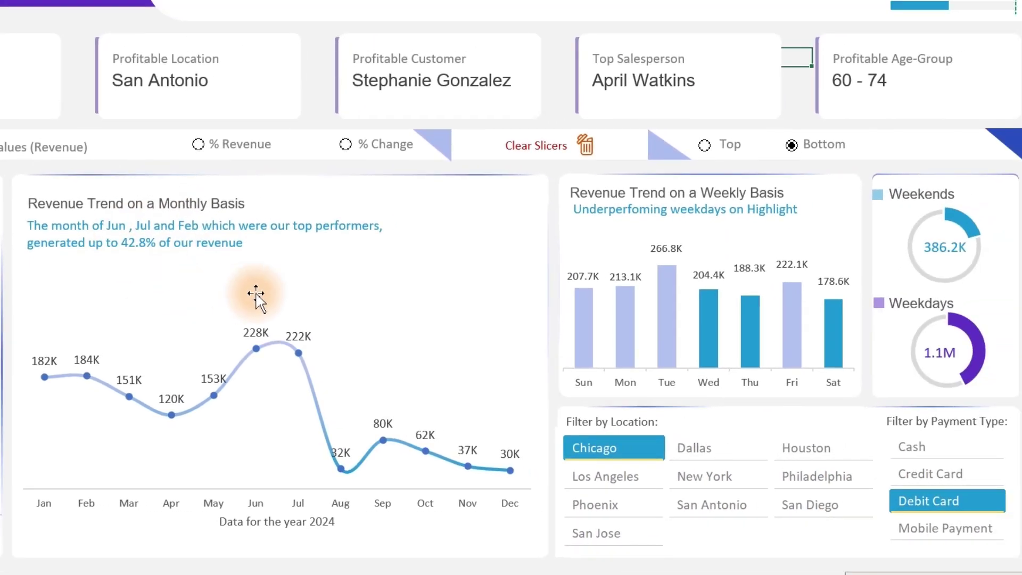
{"action": "left_click", "coordinate": [682, 448]}
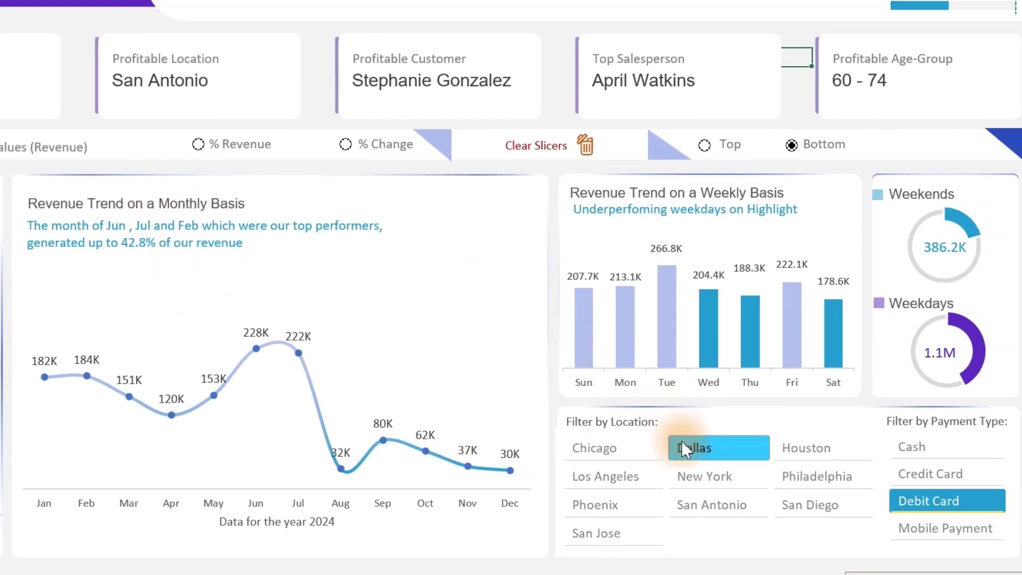
{"action": "left_click", "coordinate": [715, 481]}
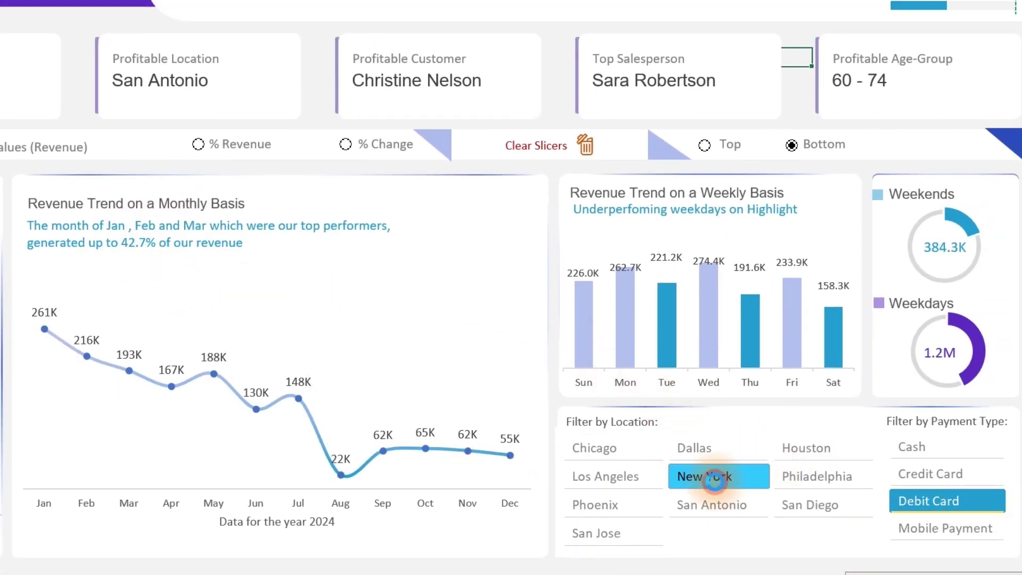
{"action": "left_click", "coordinate": [923, 530]}
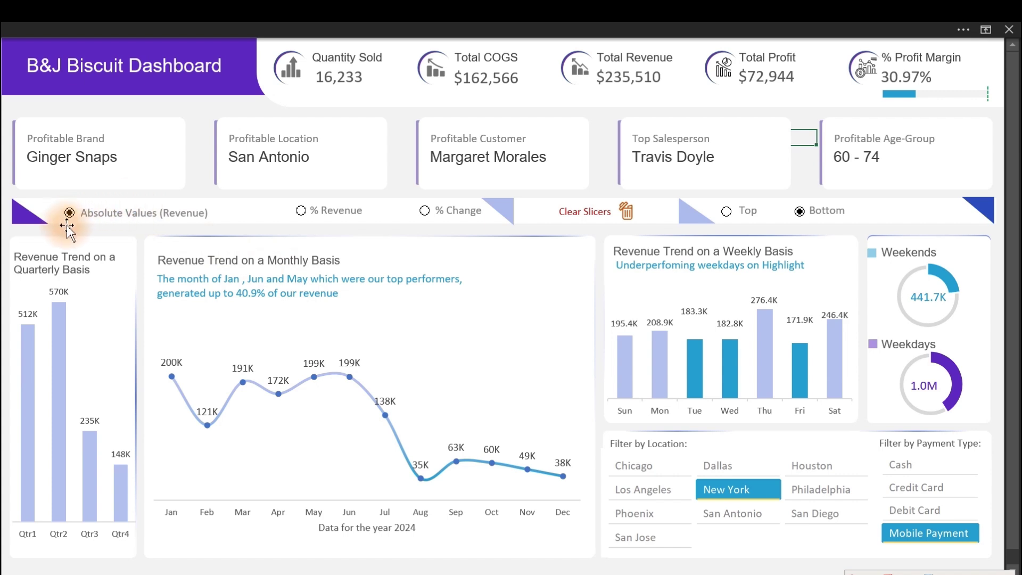
Step: Compare the dashboard charts in the % Revenue, Absolute Values and % Change views, and filter for Philadelphia and Credit Card
{"action": "left_click", "coordinate": [299, 211]}
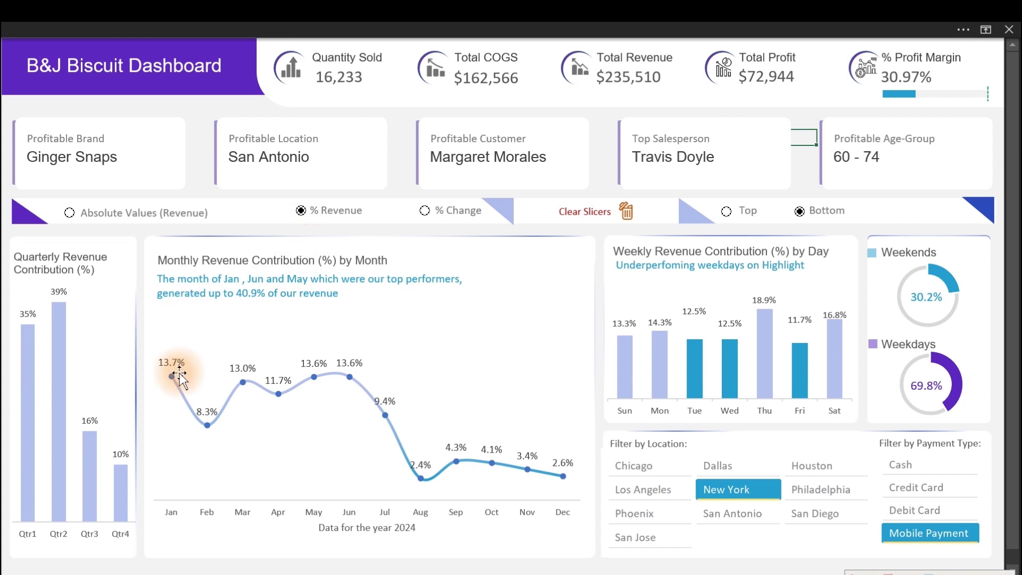
{"action": "left_click", "coordinate": [69, 213]}
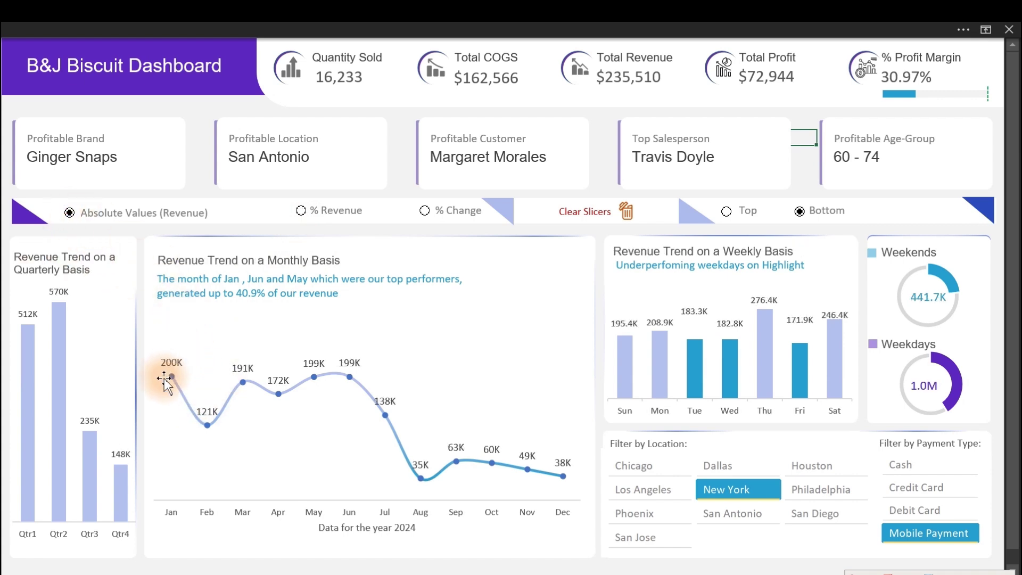
{"action": "left_click", "coordinate": [301, 211]}
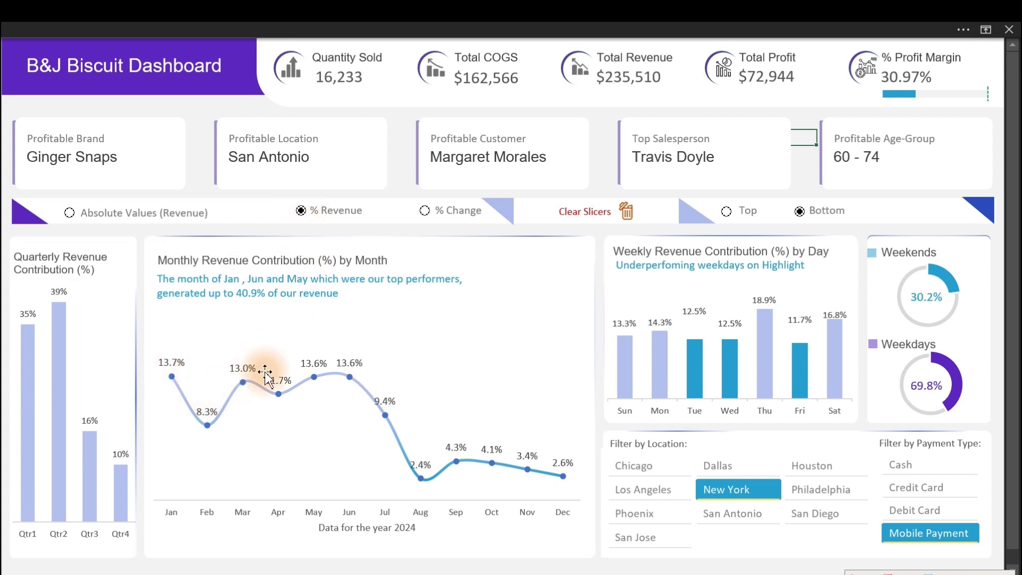
{"action": "left_click", "coordinate": [424, 211]}
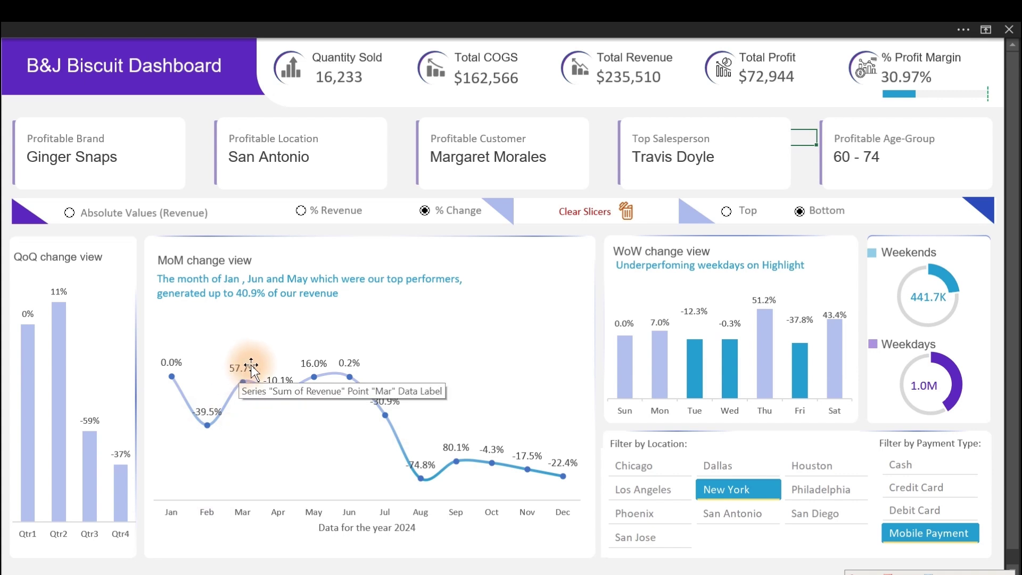
{"action": "left_click", "coordinate": [809, 490]}
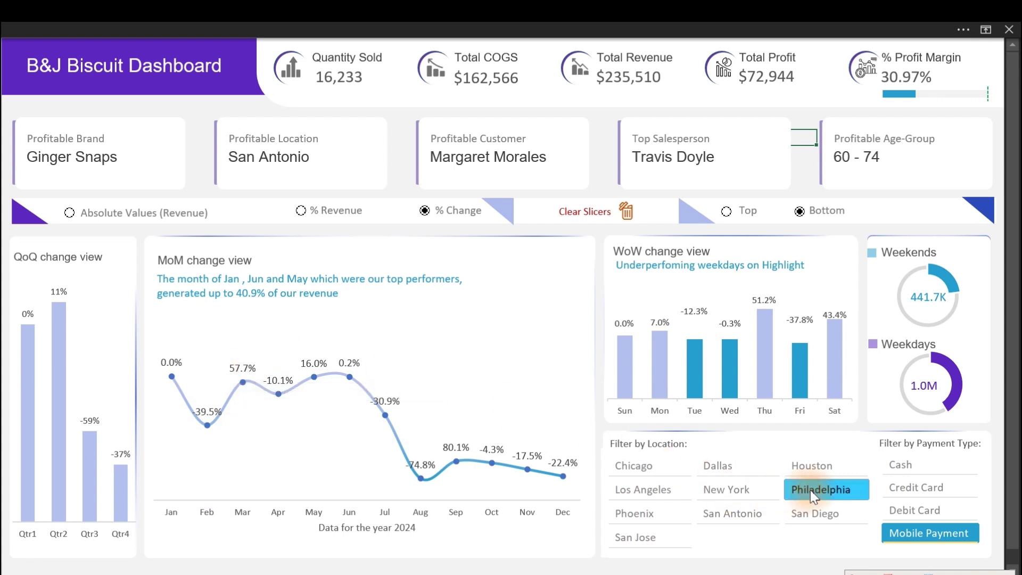
{"action": "left_click", "coordinate": [916, 485]}
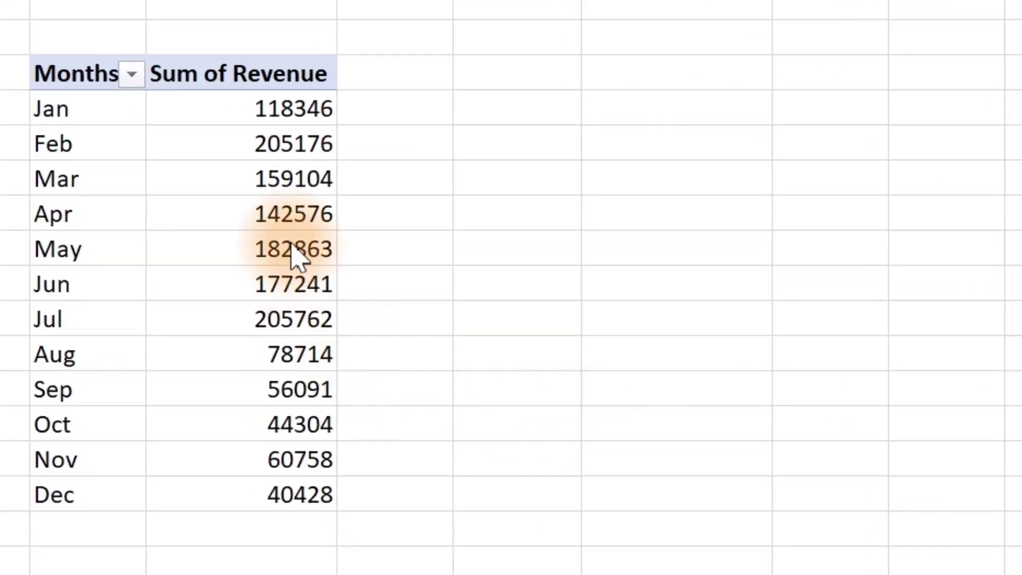
Step: Insert a line chart of the monthly Sum of Revenue from the pivot table
{"action": "left_click", "coordinate": [285, 199]}
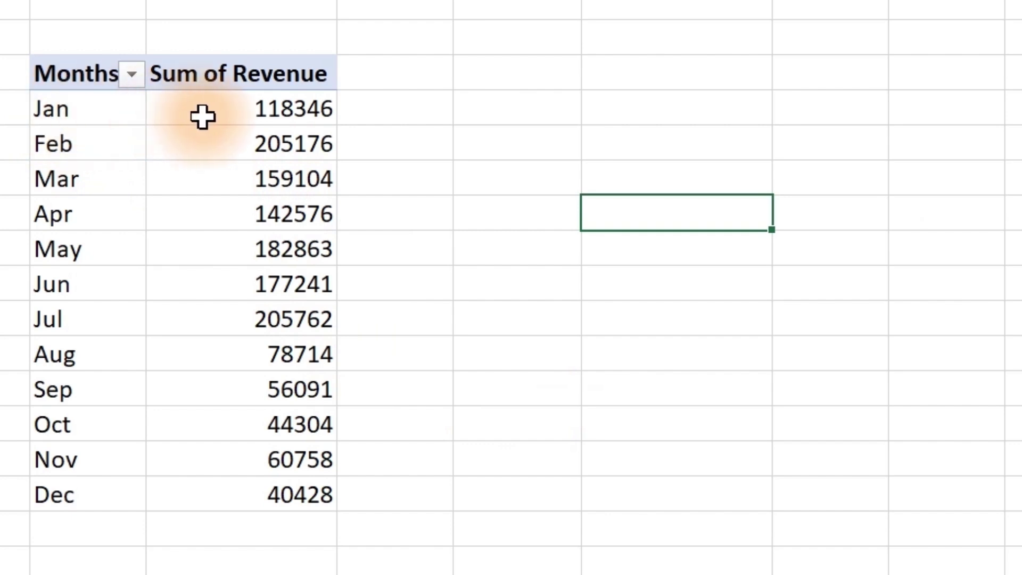
{"action": "left_click_drag", "start_coordinate": [263, 107], "coordinate": [302, 503]}
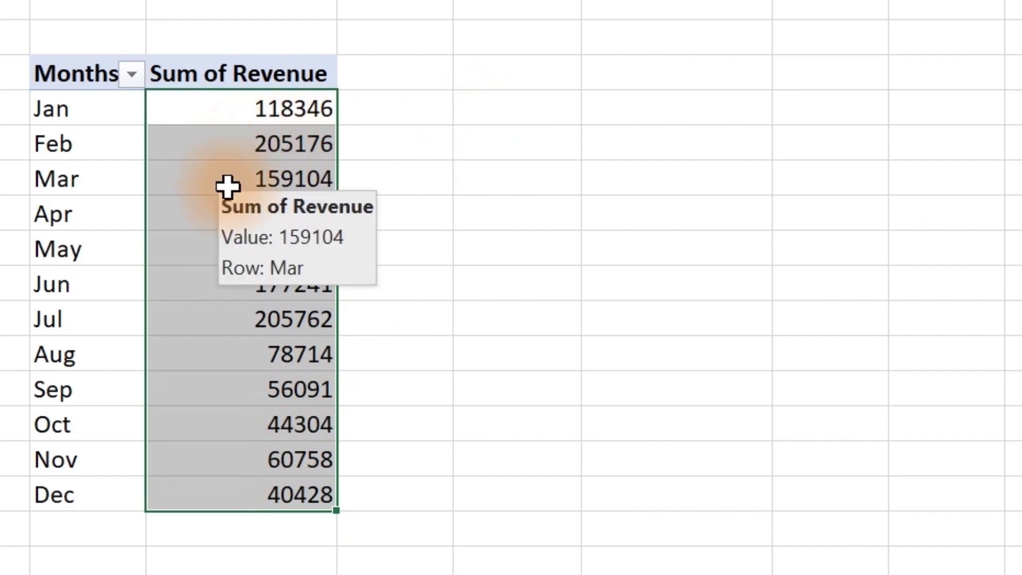
{"action": "left_click", "coordinate": [185, 216]}
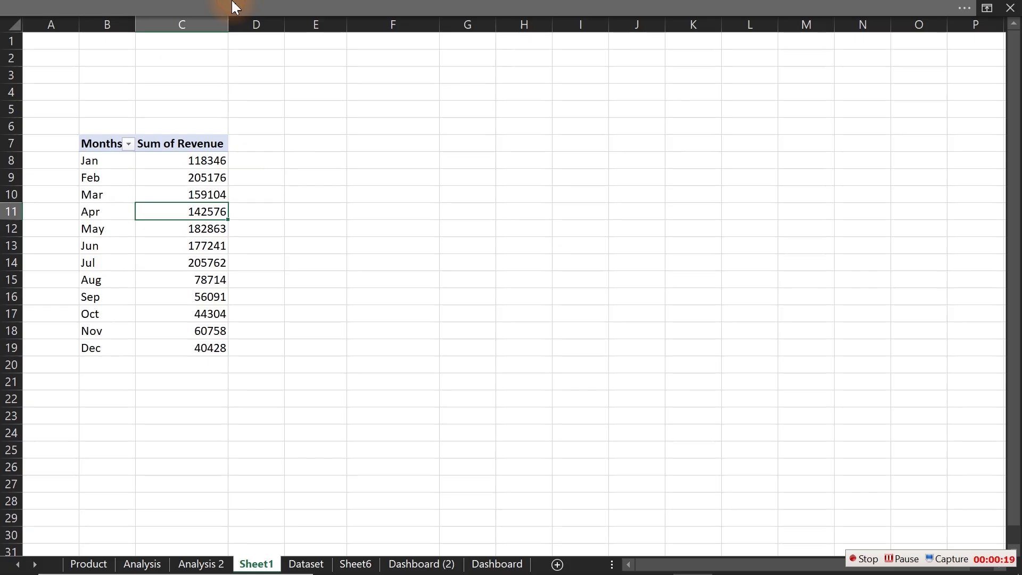
{"action": "left_click", "coordinate": [229, 5]}
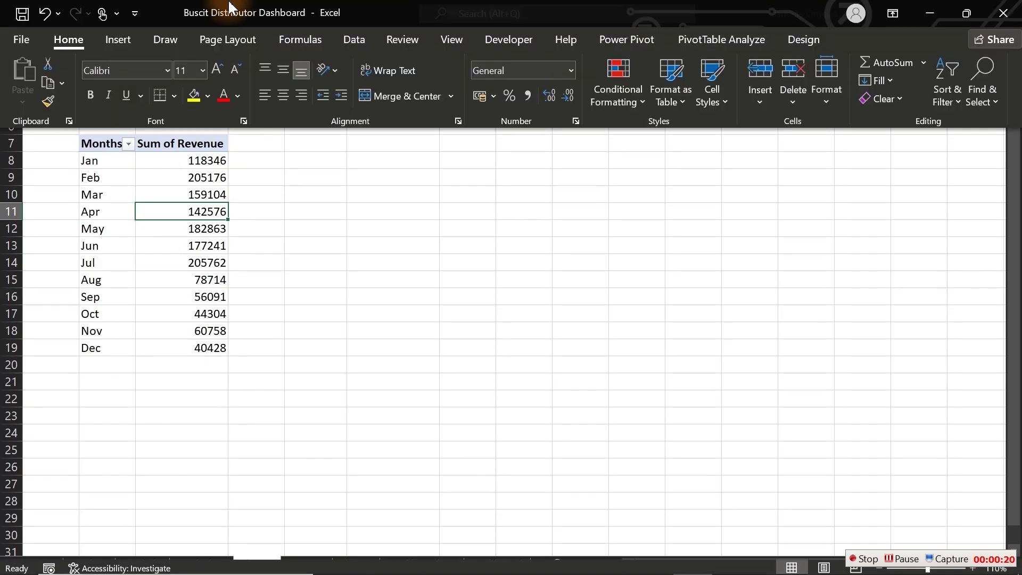
{"action": "left_click", "coordinate": [116, 42]}
{"action": "left_click", "coordinate": [427, 62]}
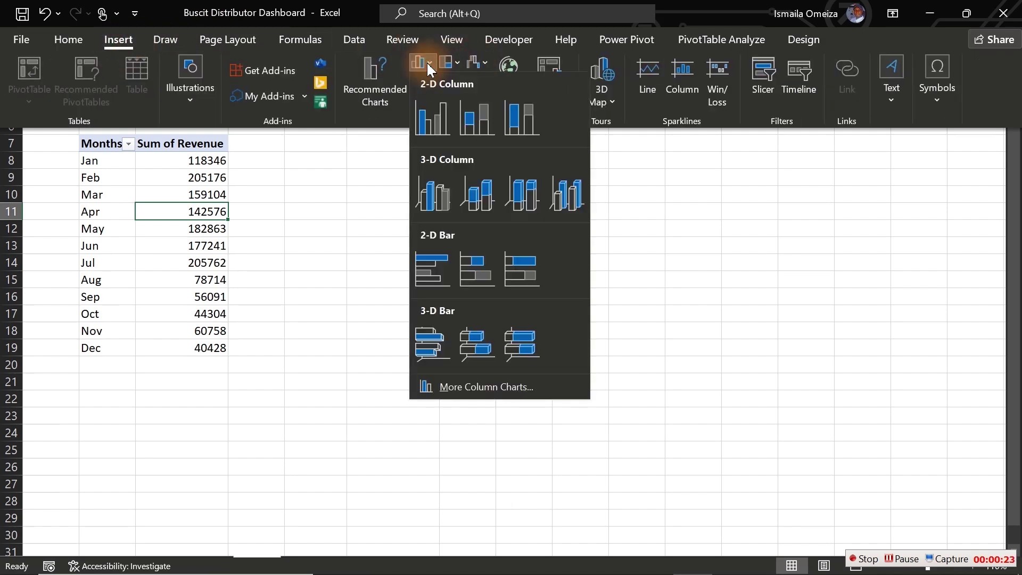
{"action": "left_click", "coordinate": [401, 73]}
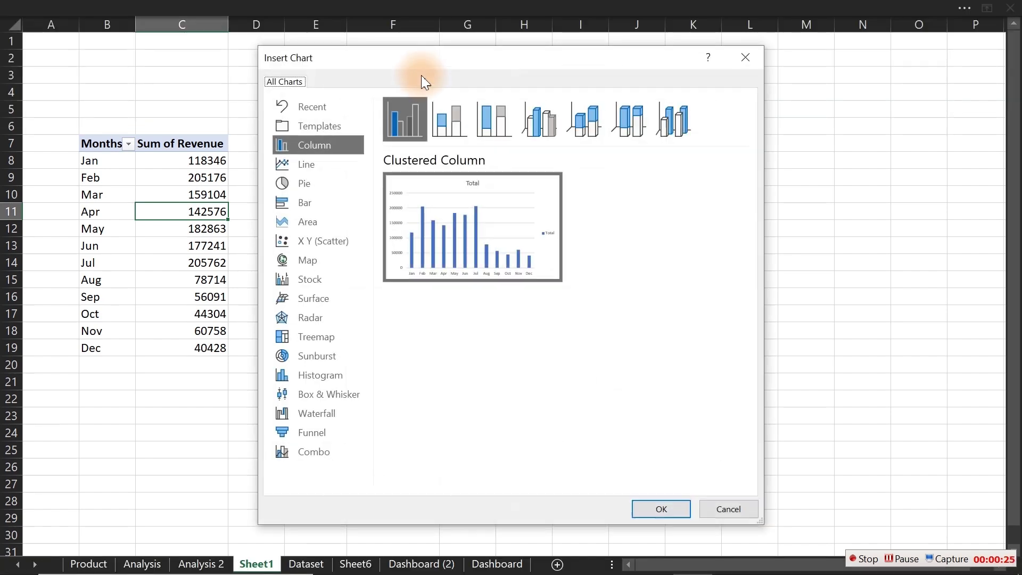
{"action": "left_click", "coordinate": [307, 163]}
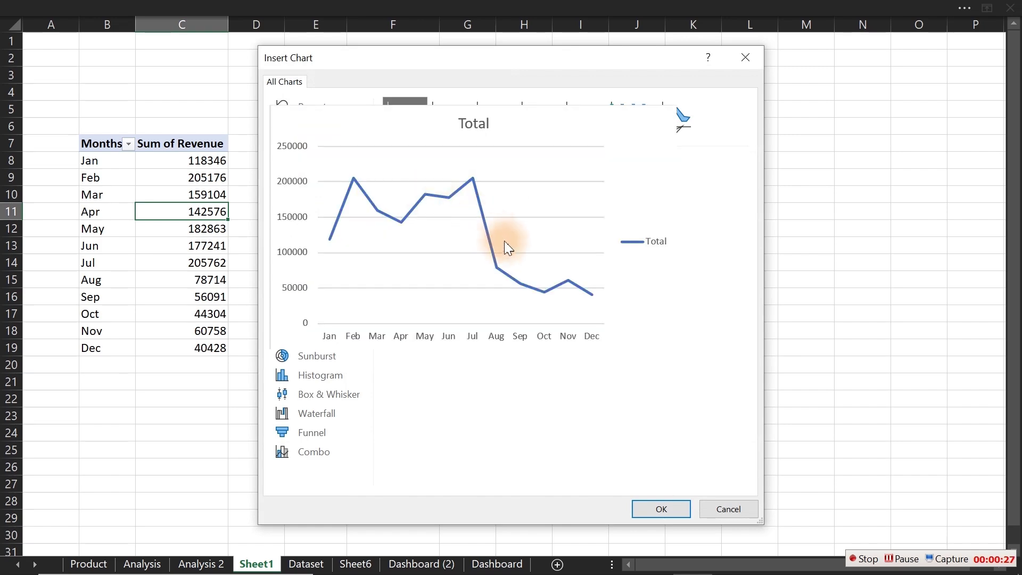
{"action": "left_click", "coordinate": [662, 507]}
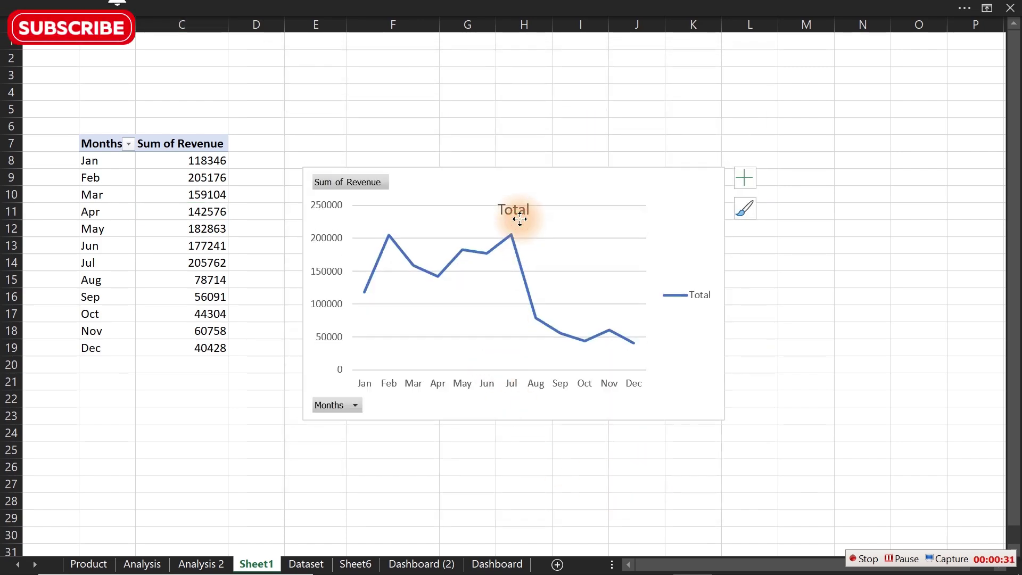
Step: Delete the line chart's title and hide all of its field buttons
{"action": "key", "text": "Delete"}
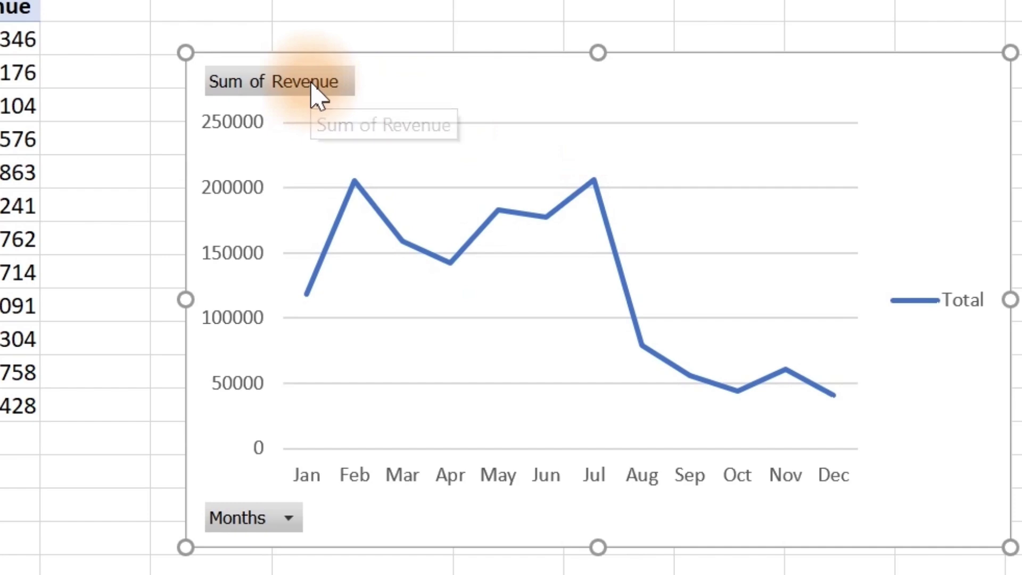
{"action": "right_click", "coordinate": [314, 90]}
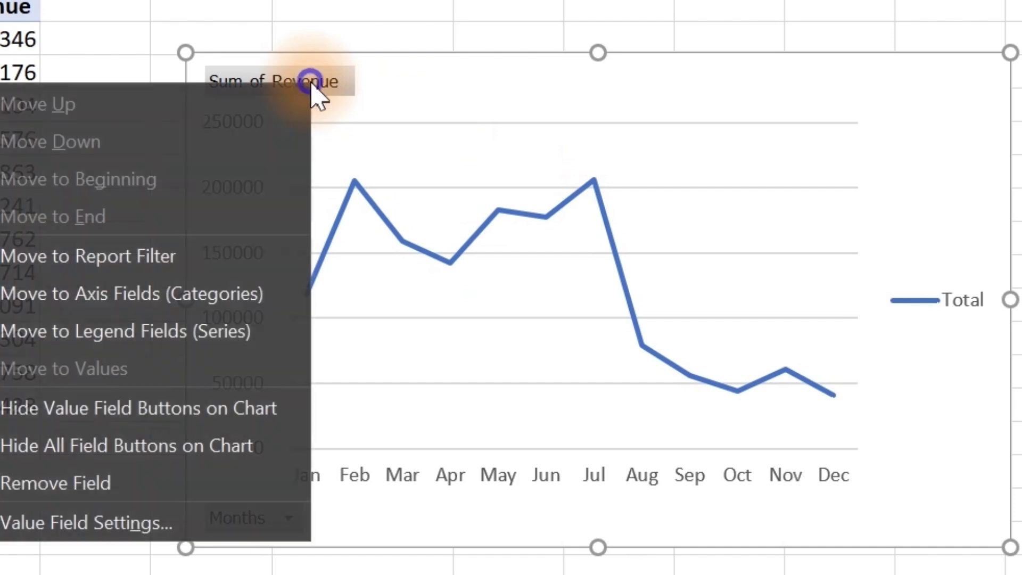
{"action": "left_click", "coordinate": [113, 454]}
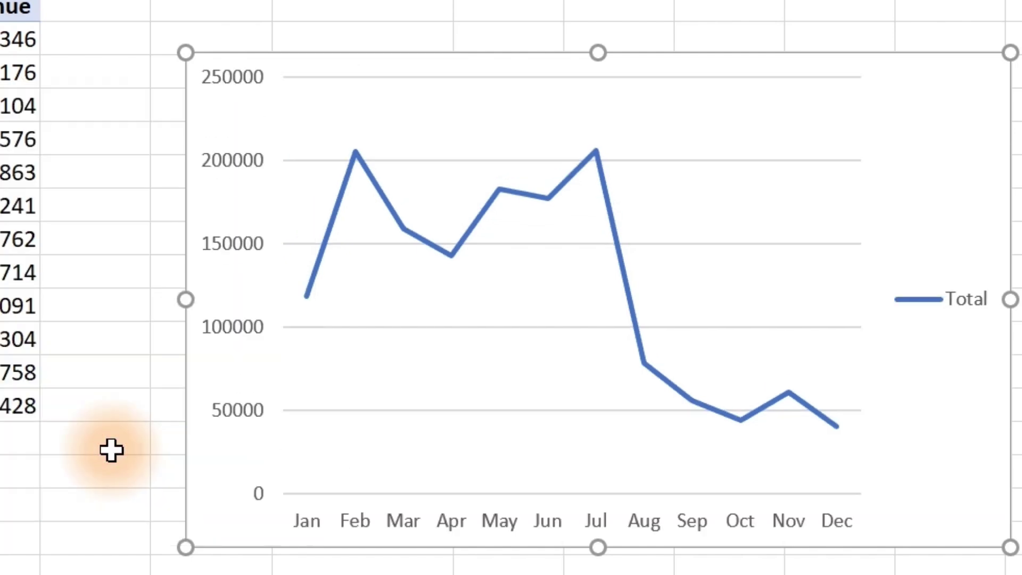
Step: Remove the legend, the vertical value axis and the horizontal gridlines from the line chart
{"action": "left_click", "coordinate": [982, 306]}
{"action": "key", "text": "Delete"}
{"action": "left_click", "coordinate": [250, 243]}
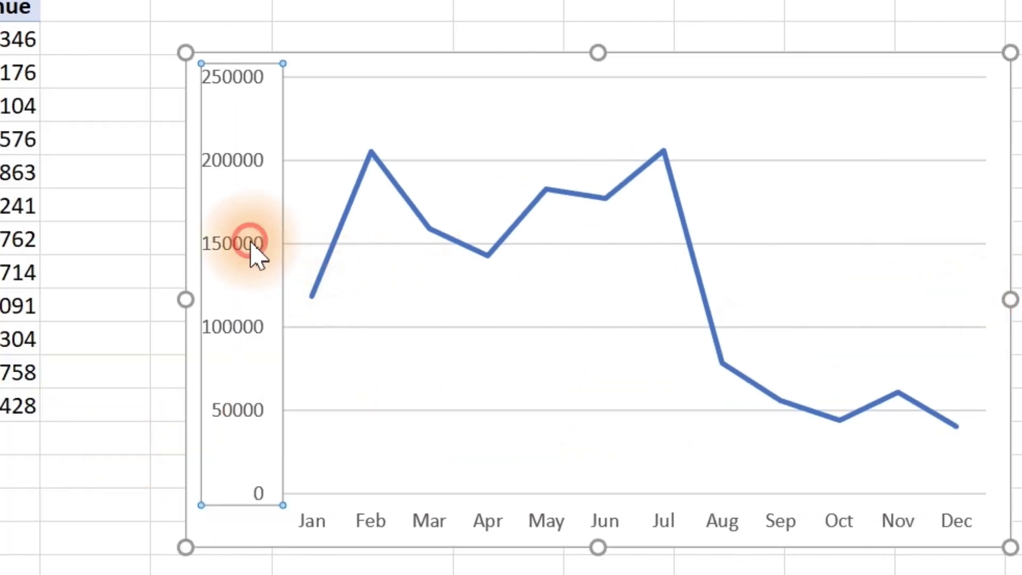
{"action": "key", "text": "Delete"}
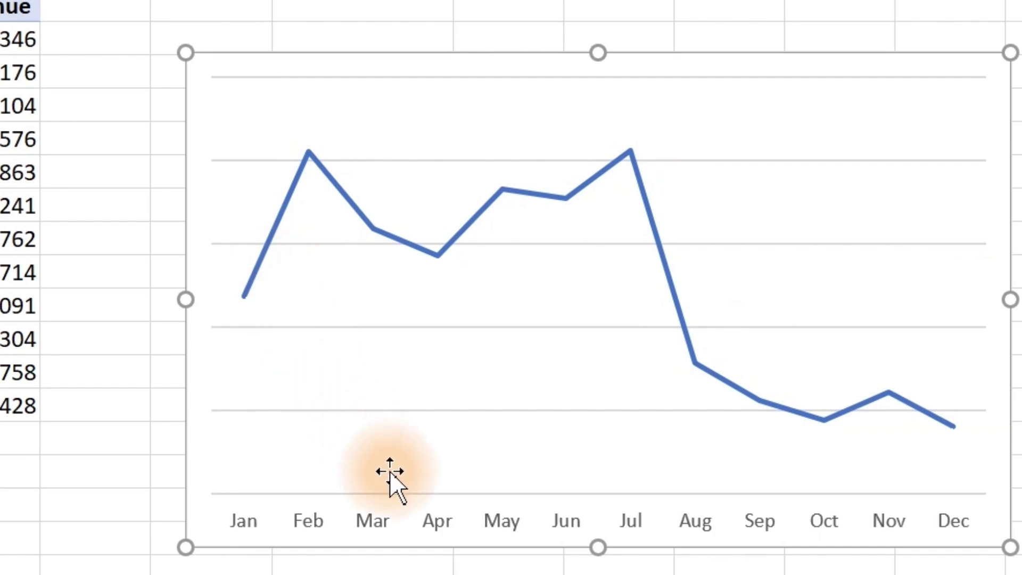
{"action": "left_click", "coordinate": [932, 328]}
{"action": "key", "text": "Delete"}
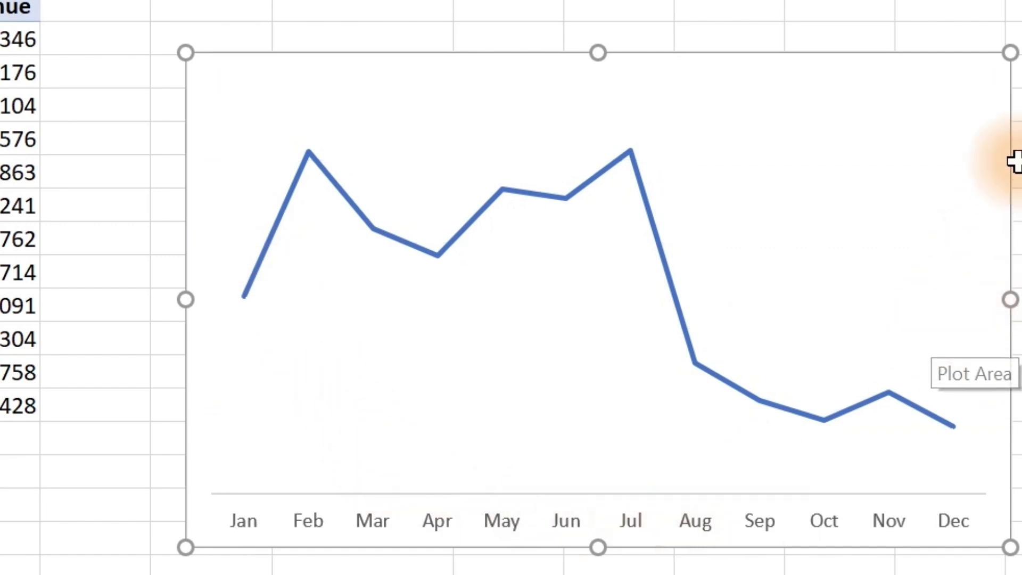
Step: Widen the chart and place it lower beside the pivot table, and turn its revenue series into a smoothed line
{"action": "left_click_drag", "start_coordinate": [1007, 51], "coordinate": [1021, 91]}
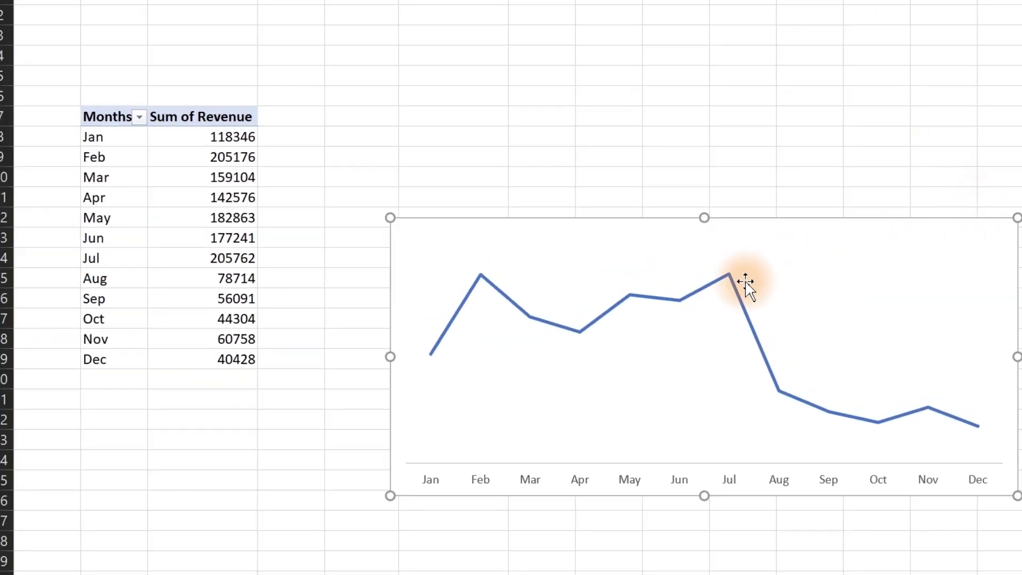
{"action": "double_click", "coordinate": [734, 285]}
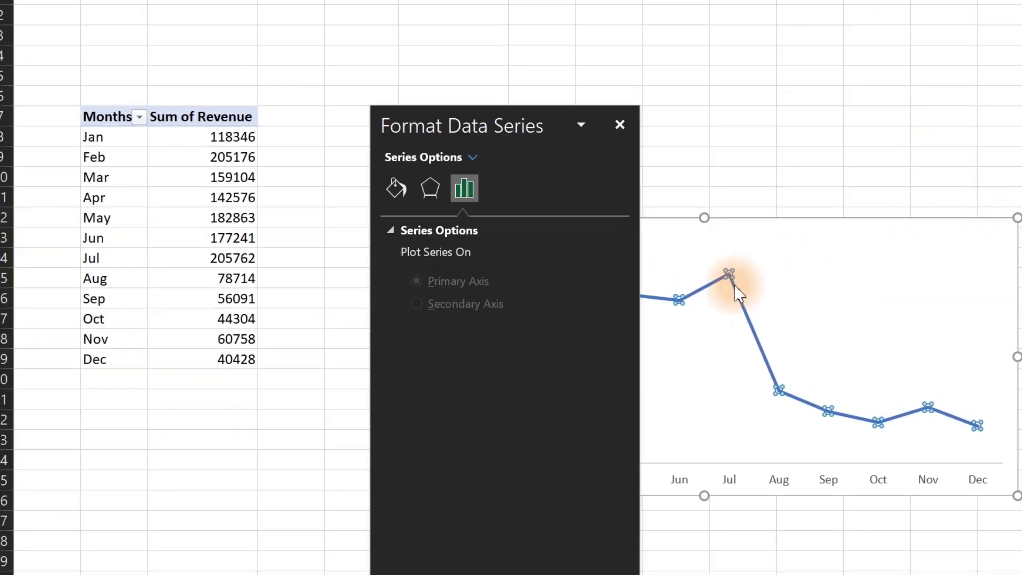
{"action": "left_click", "coordinate": [405, 188]}
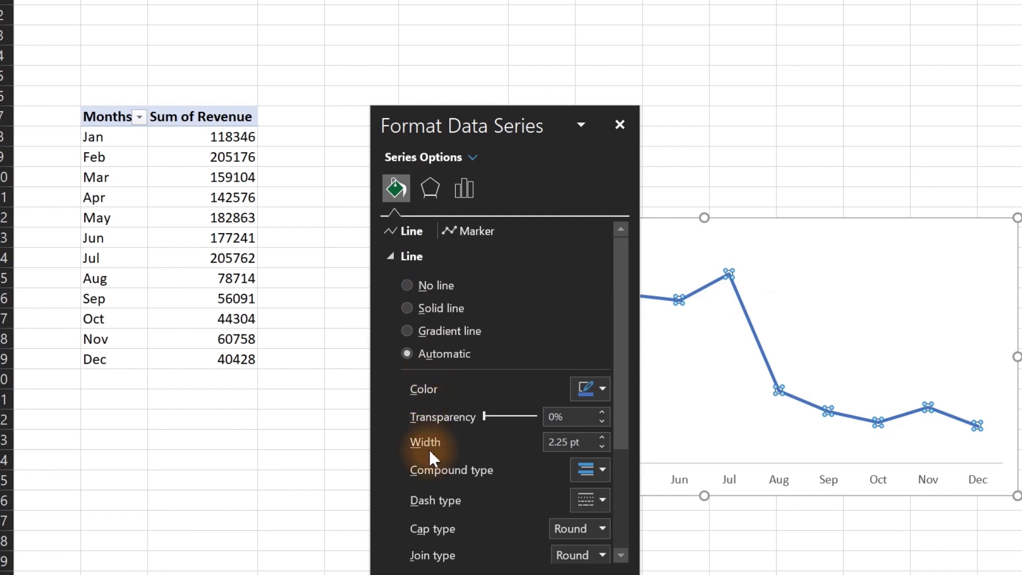
{"action": "left_click_drag", "start_coordinate": [616, 314], "coordinate": [622, 419]}
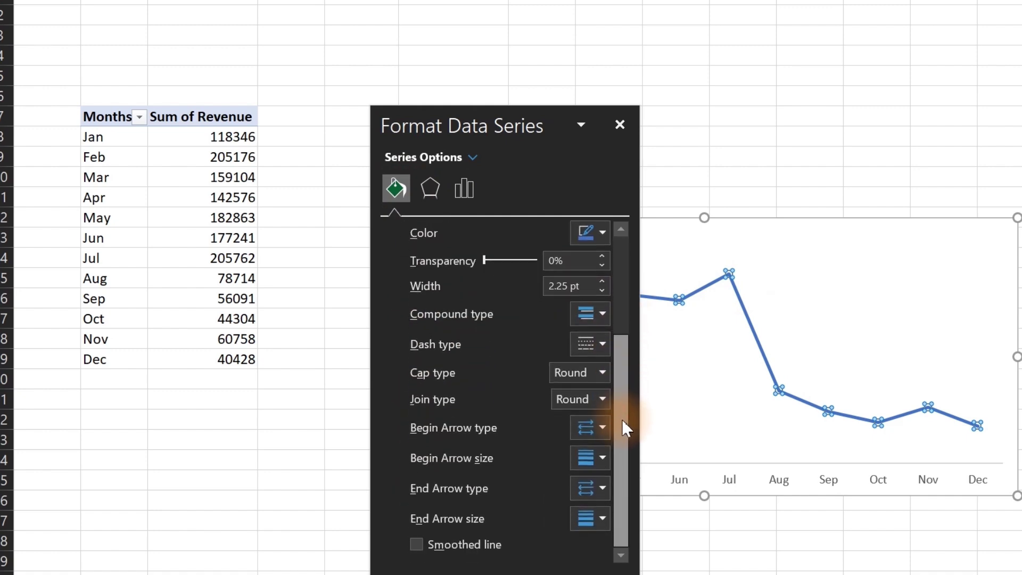
{"action": "left_click", "coordinate": [416, 545]}
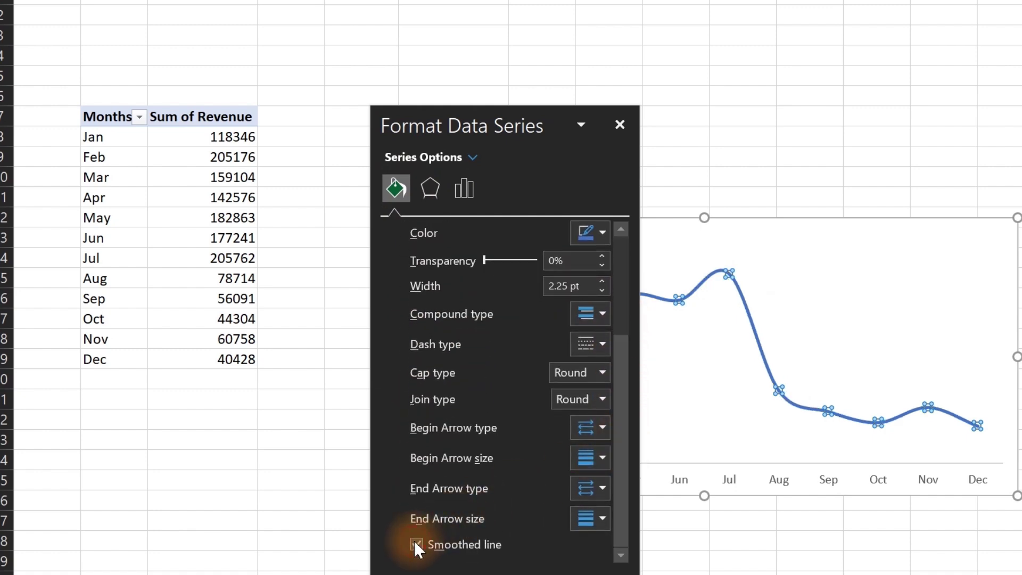
{"action": "left_click", "coordinate": [620, 124]}
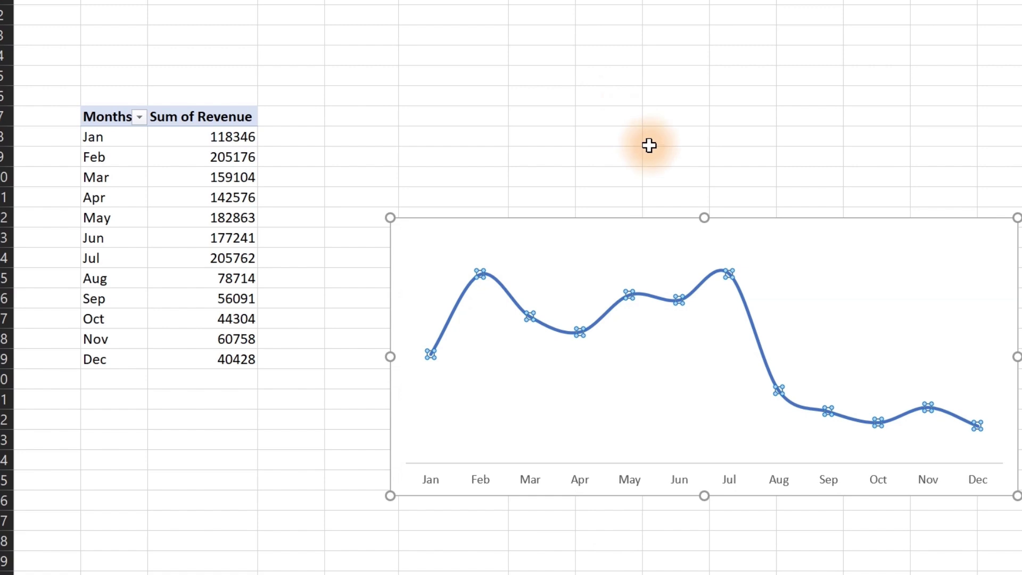
Step: Move the line chart slightly closer to the pivot table and add data labels to it
{"action": "left_click", "coordinate": [747, 221]}
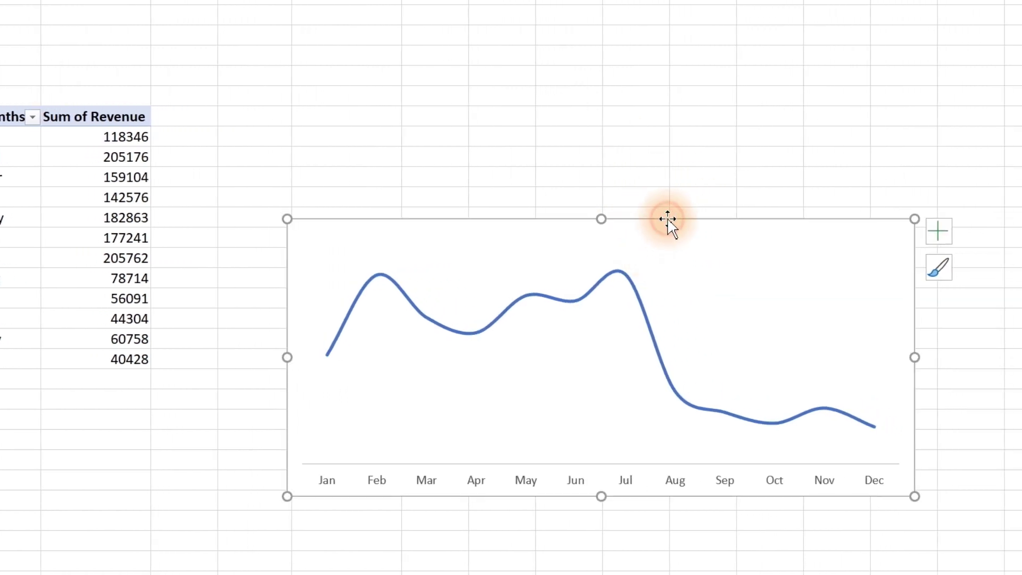
{"action": "left_click_drag", "start_coordinate": [667, 218], "coordinate": [618, 205]}
{"action": "left_click", "coordinate": [889, 219]}
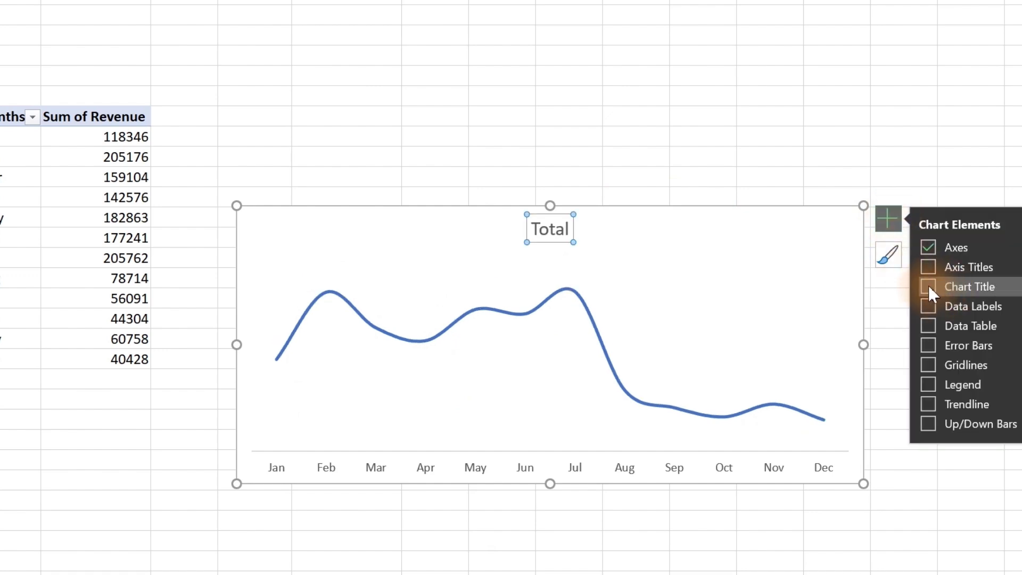
{"action": "left_click", "coordinate": [929, 304]}
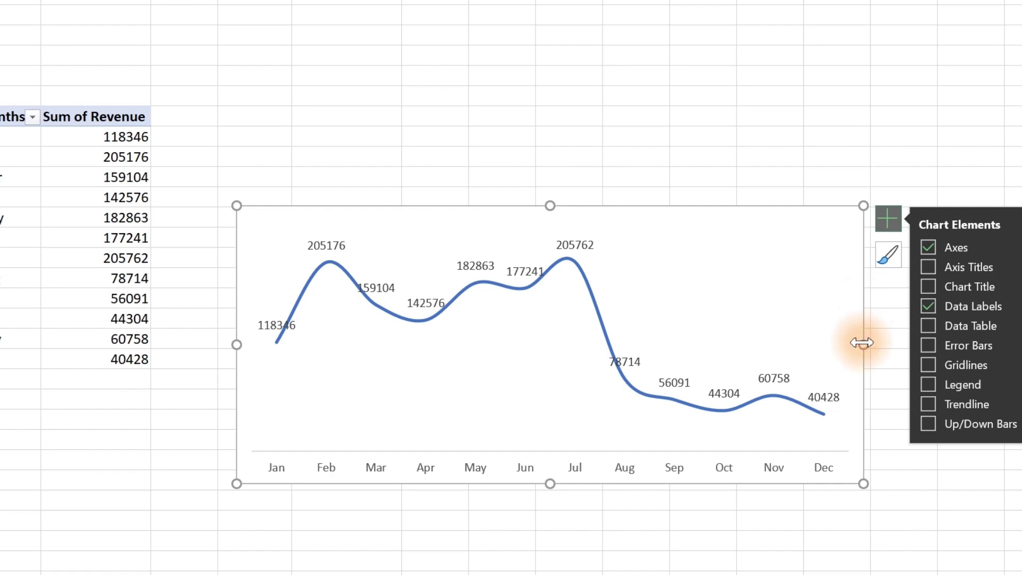
Step: Widen the line chart by about two columns and shift it slightly down and away from the pivot table
{"action": "left_click_drag", "start_coordinate": [863, 348], "coordinate": [1000, 345]}
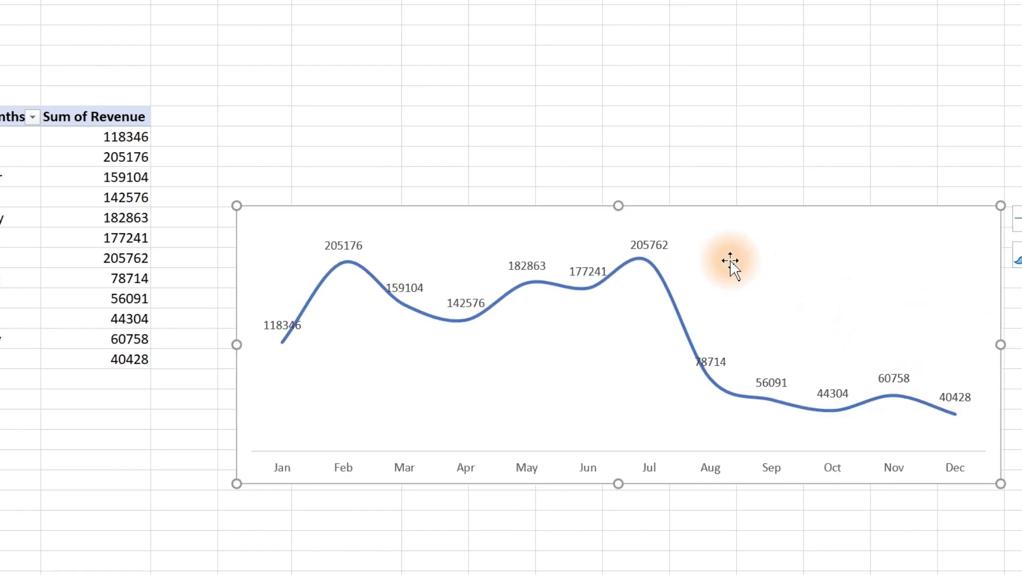
{"action": "left_click_drag", "start_coordinate": [696, 216], "coordinate": [740, 240]}
Step: Format the pivot table's revenue values C8:C19 with thousands separators and no decimal places
{"action": "left_click_drag", "start_coordinate": [124, 145], "coordinate": [121, 358]}
{"action": "left_click", "coordinate": [176, 3]}
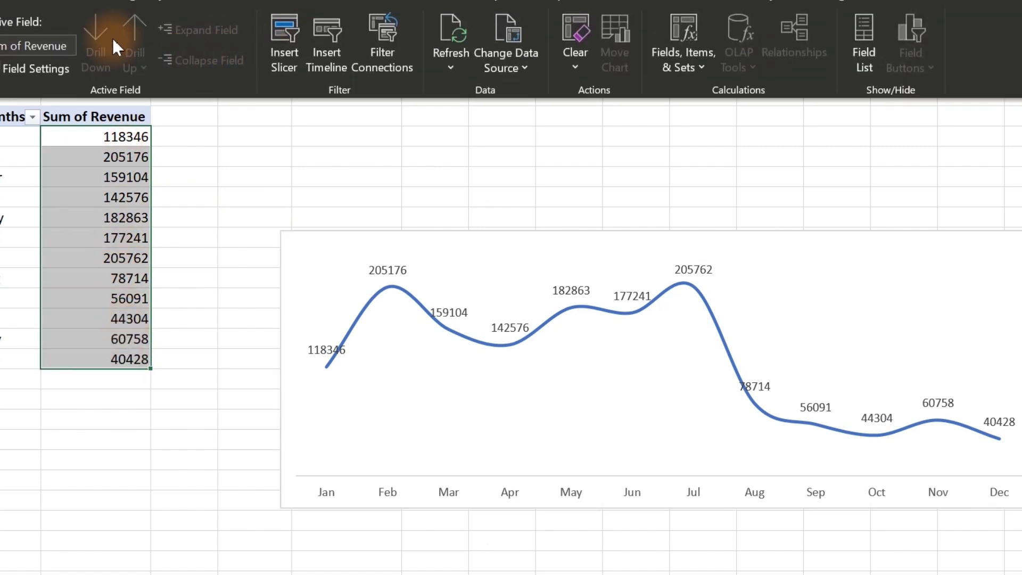
{"action": "left_click", "coordinate": [8, 6]}
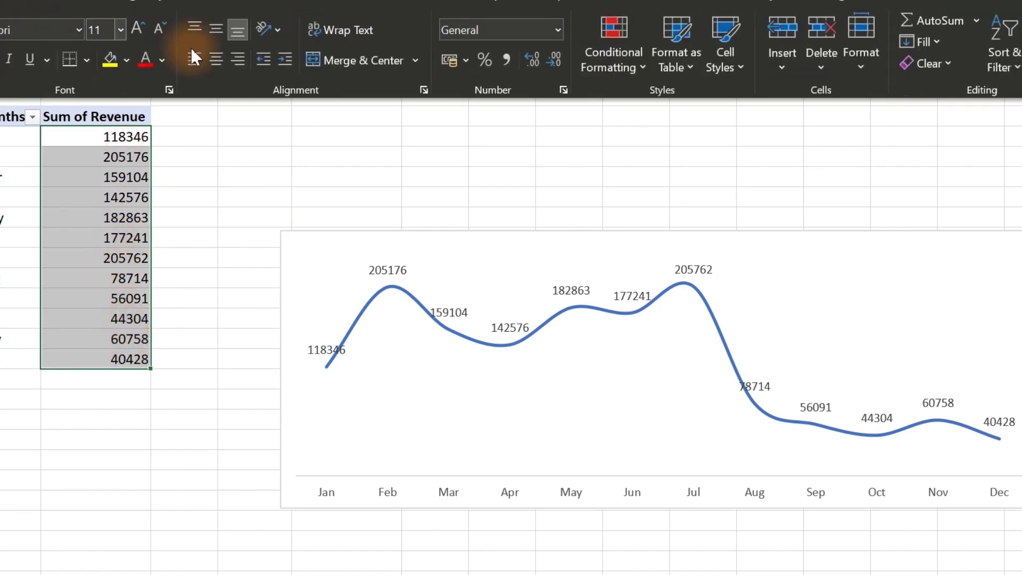
{"action": "left_click", "coordinate": [501, 60]}
{"action": "left_click", "coordinate": [557, 59]}
{"action": "left_click", "coordinate": [557, 59]}
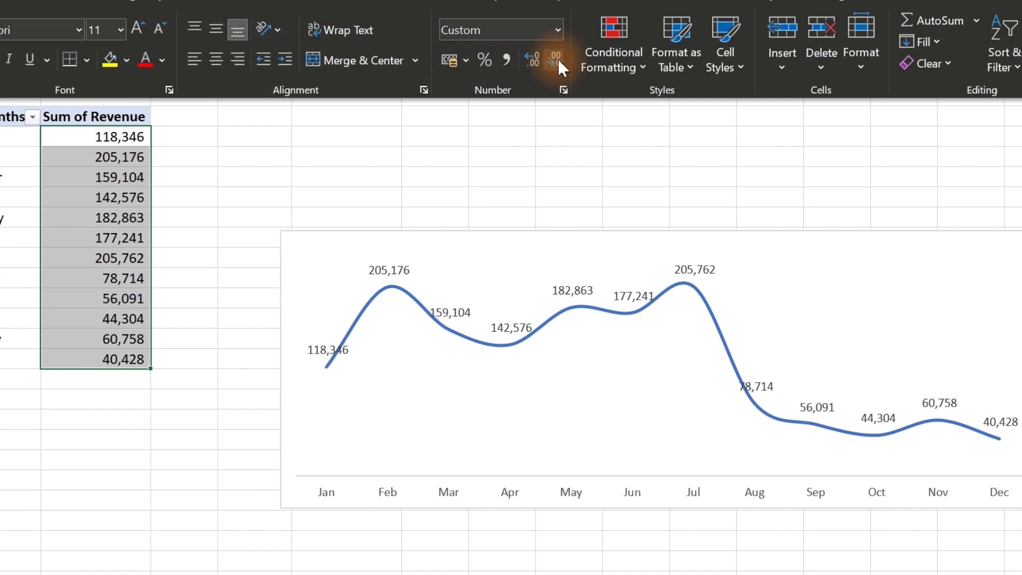
{"action": "left_click", "coordinate": [486, 155]}
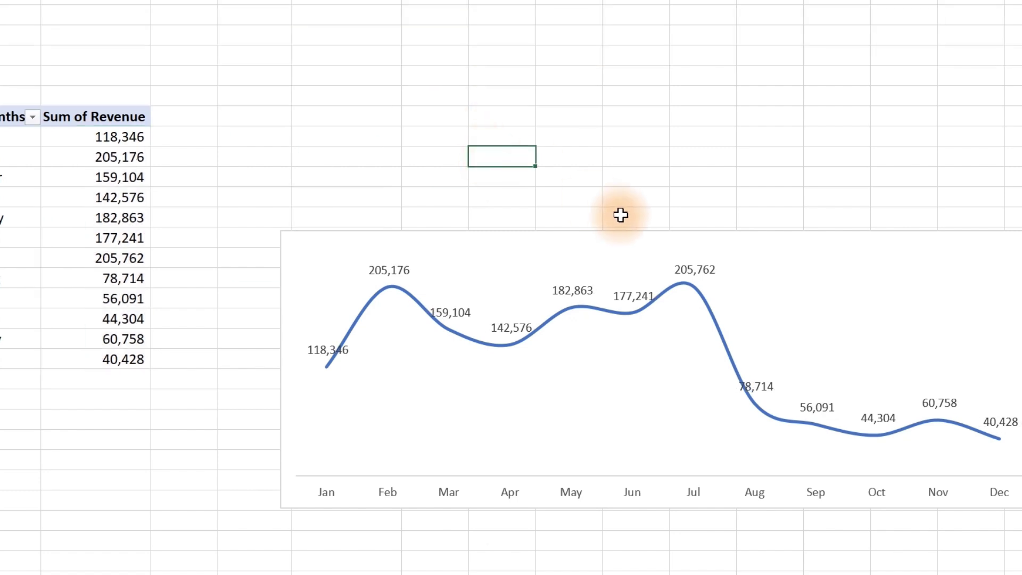
Step: Move the line chart down to start at about the pivot table's last row, leaving free cells above it
{"action": "left_click", "coordinate": [623, 234]}
{"action": "left_click_drag", "start_coordinate": [622, 232], "coordinate": [541, 282]}
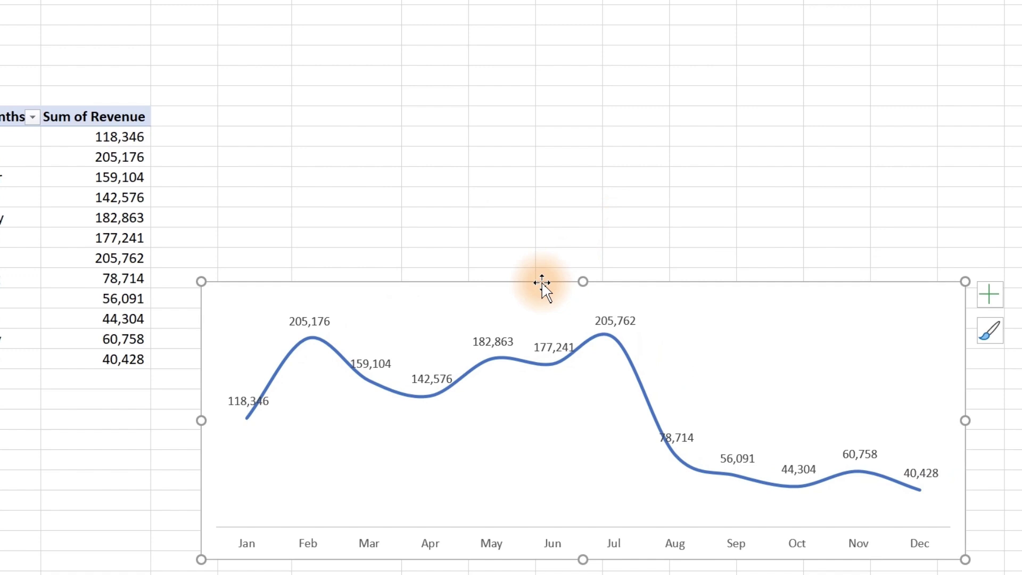
{"action": "left_click_drag", "start_coordinate": [542, 282], "coordinate": [552, 355]}
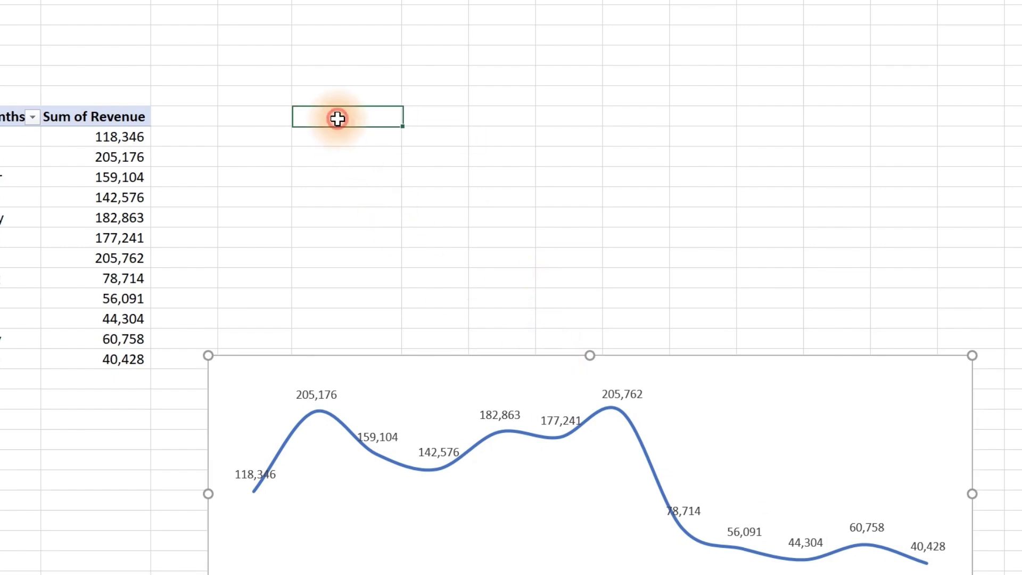
Step: Enter the rank numbers 1, 2 and 3 in cells G7 to G9 above the chart
{"action": "left_click", "coordinate": [337, 118]}
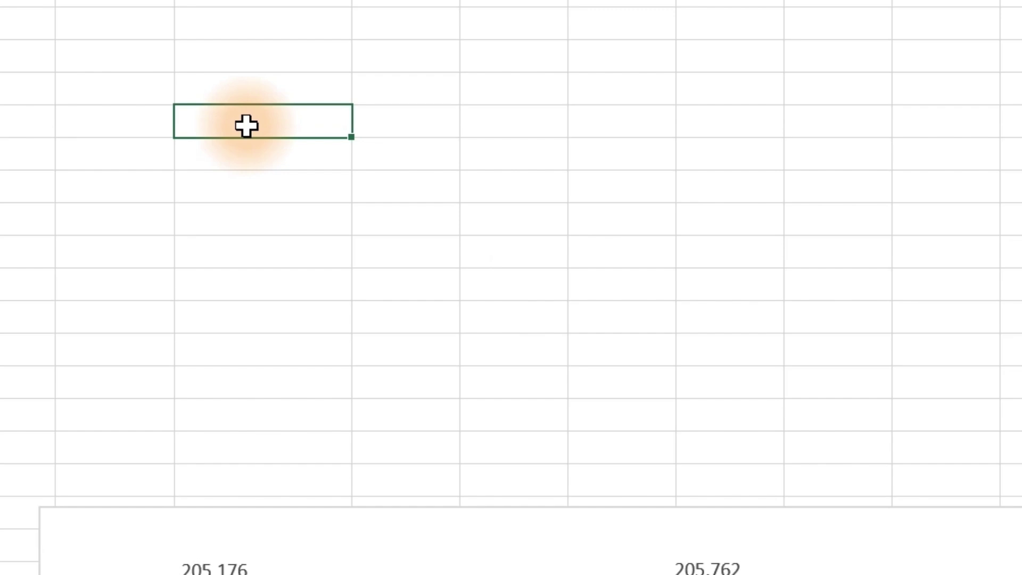
{"action": "key", "text": "Tab"}
{"action": "type", "text": "1"}
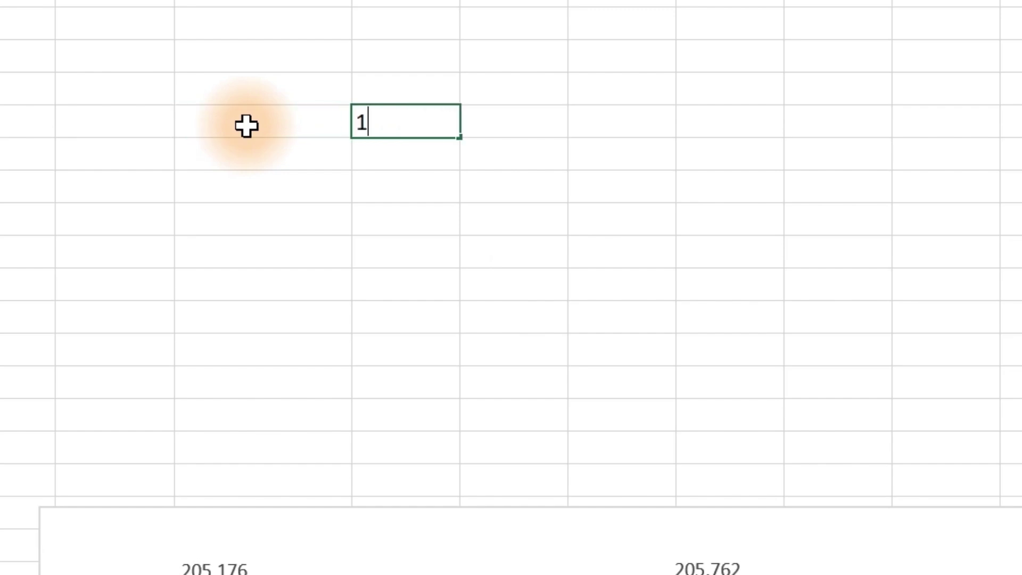
{"action": "key", "text": "Return"}
{"action": "type", "text": "2"}
{"action": "key", "text": "Return"}
{"action": "type", "text": "3"}
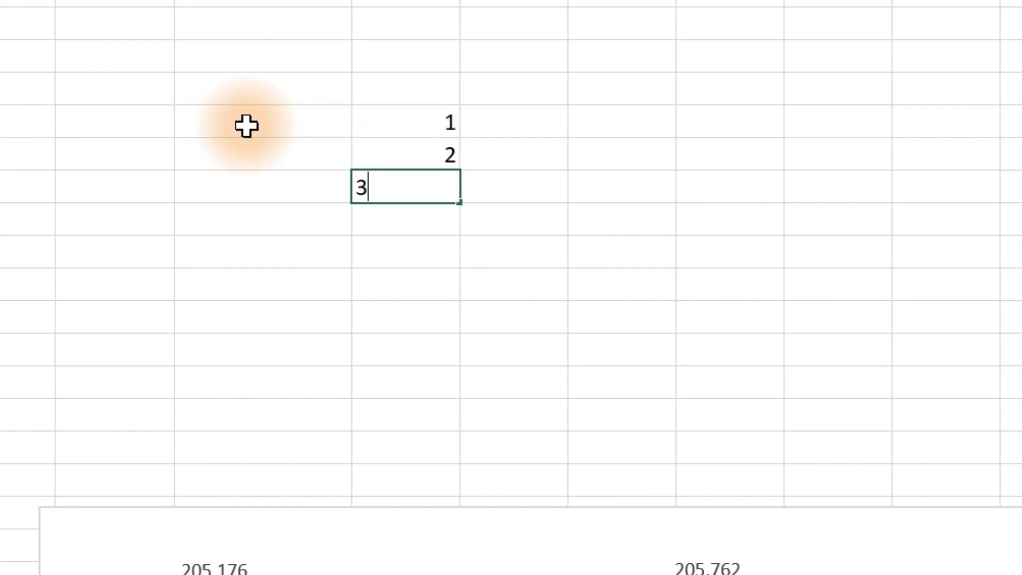
{"action": "key", "text": "Tab"}
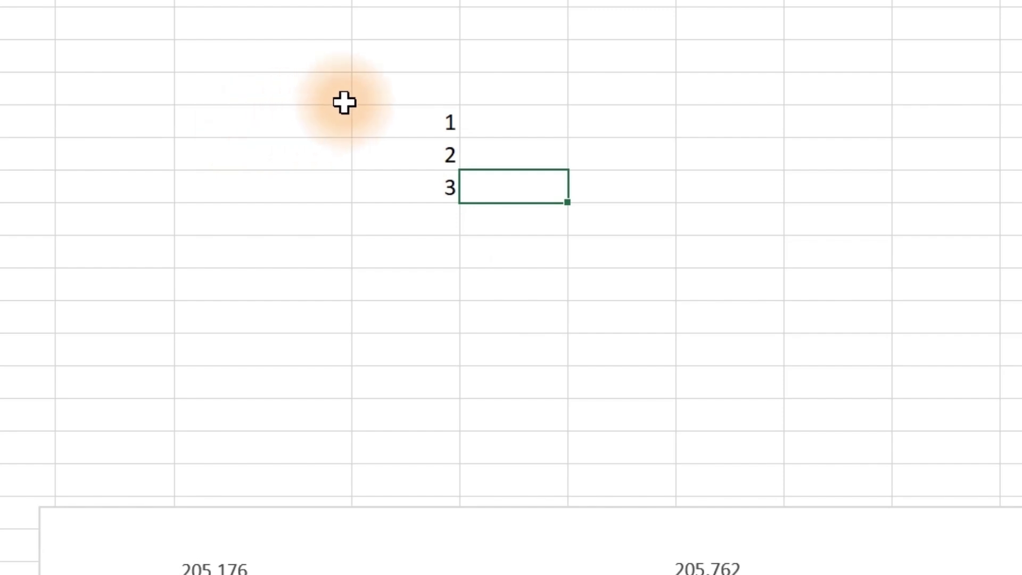
Step: Enter the headers Top Revenue in H6 and Month in I6, and fit column H to its header text
{"action": "left_click", "coordinate": [394, 91]}
{"action": "key", "text": "Tab"}
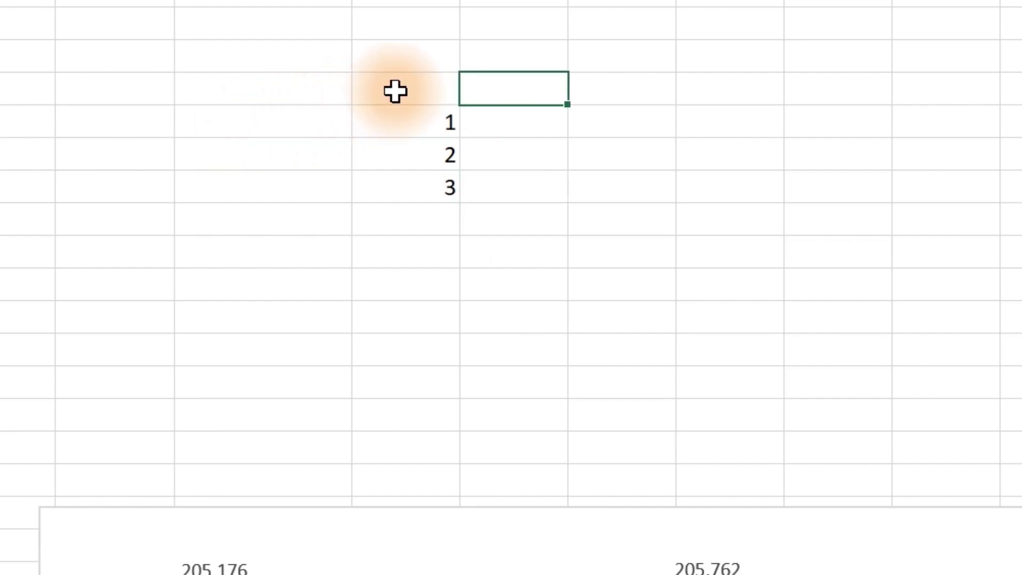
{"action": "type", "text": "Top Revenue"}
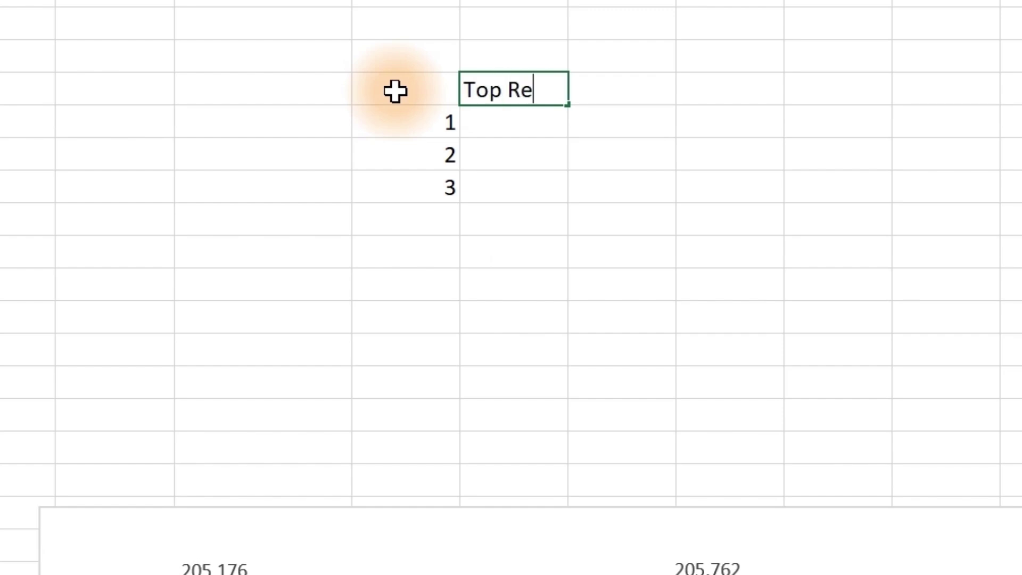
{"action": "key", "text": "Left"}
{"action": "key", "text": "Left"}
{"action": "key", "text": "Right"}
{"action": "key", "text": "Right"}
{"action": "key", "text": "Right"}
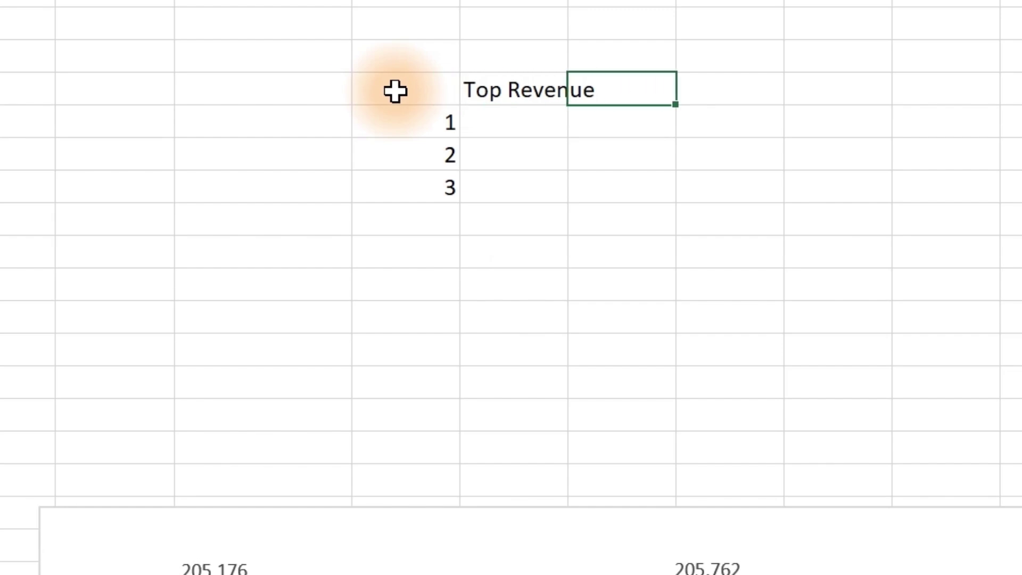
{"action": "type", "text": "Month"}
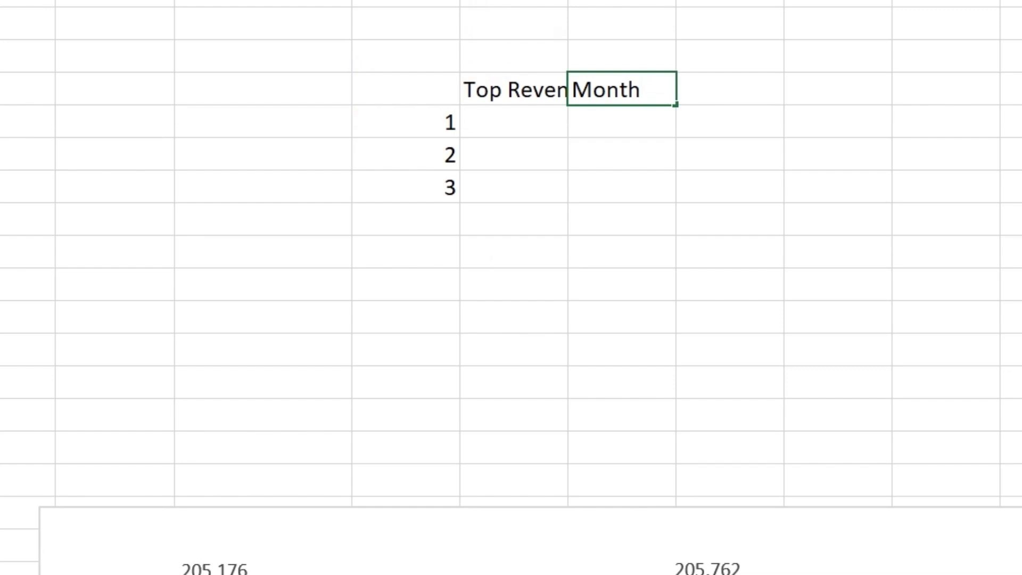
{"action": "key", "text": "Return"}
{"action": "double_click", "coordinate": [568, 0]}
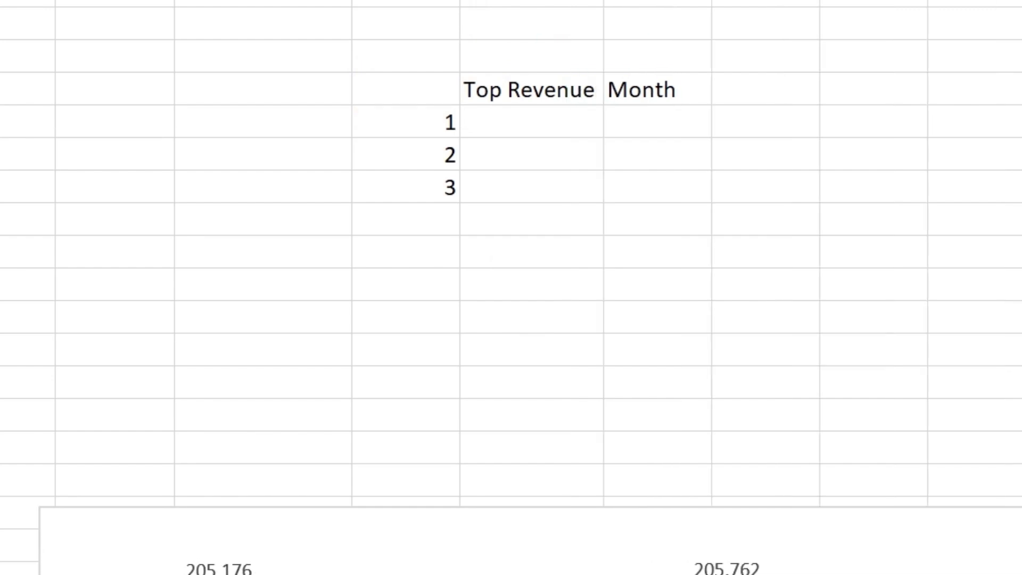
Step: Enter a LARGE formula in H7 using the absolute range $C$8:$C$19 and the rank in G7
{"action": "left_click", "coordinate": [525, 119]}
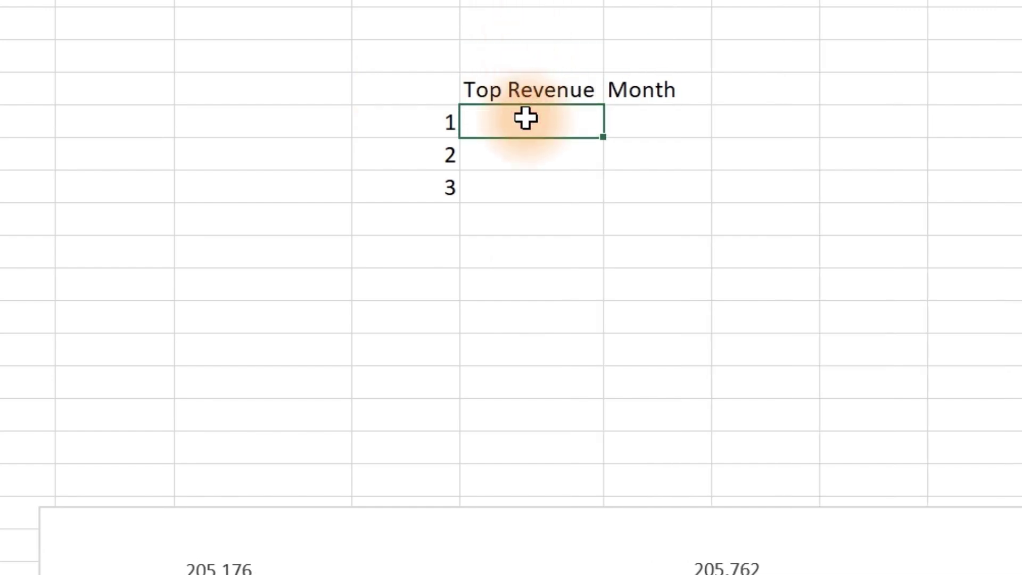
{"action": "type", "text": "="}
{"action": "type", "text": "a"}
{"action": "key", "text": "Escape"}
{"action": "key", "text": "BackSpace"}
{"action": "key", "text": "BackSpace"}
{"action": "type", "text": "=la"}
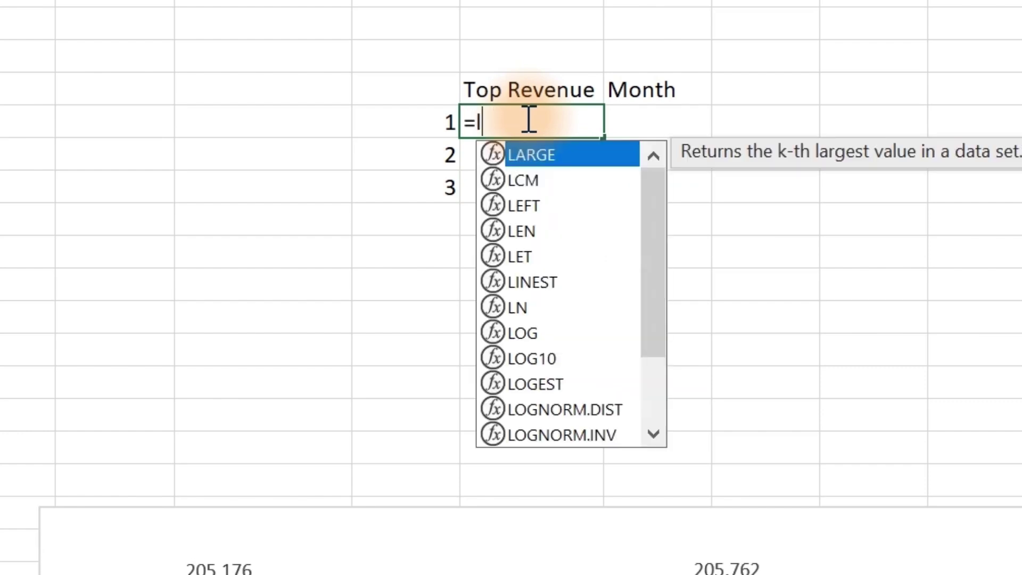
{"action": "key", "text": "Tab"}
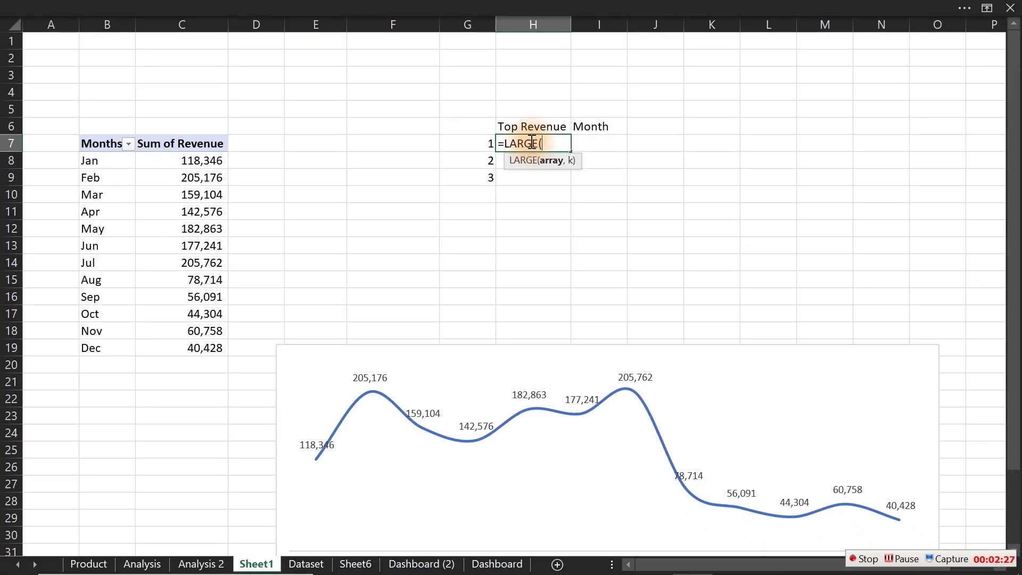
{"action": "left_click", "coordinate": [196, 161]}
{"action": "left_click_drag", "start_coordinate": [196, 160], "coordinate": [198, 347]}
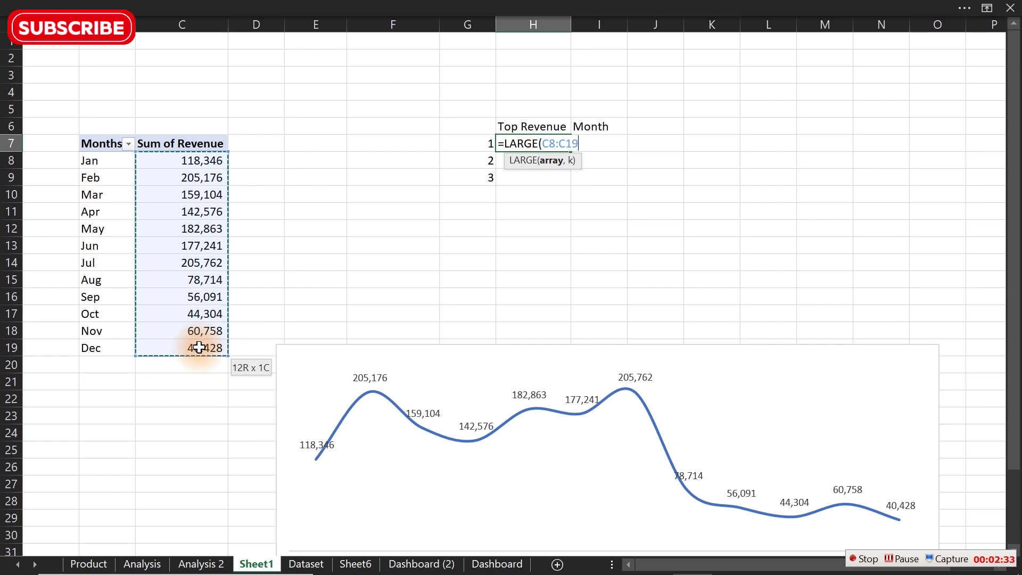
{"action": "key", "text": "F4"}
{"action": "type", "text": ","}
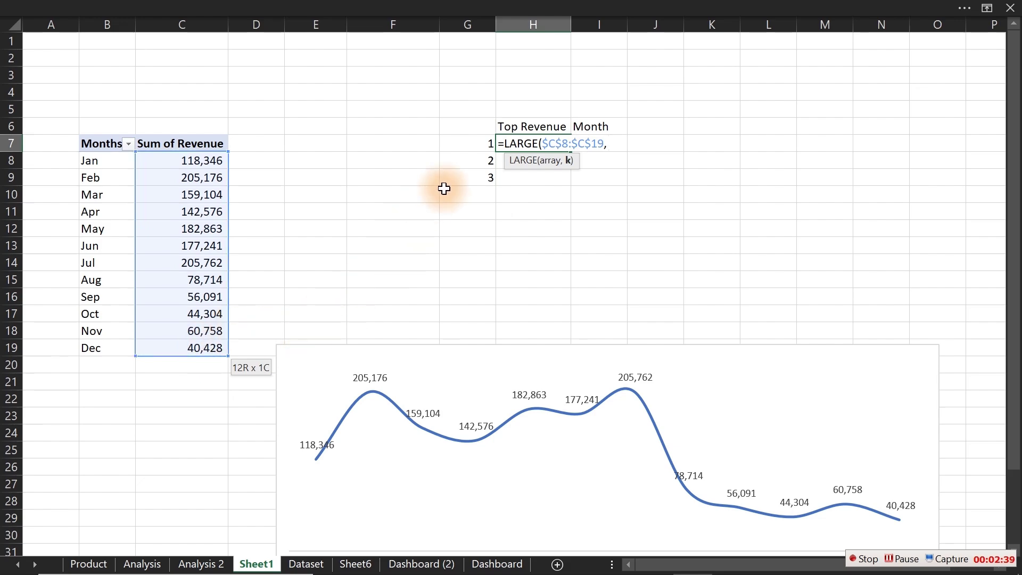
{"action": "left_click", "coordinate": [453, 144]}
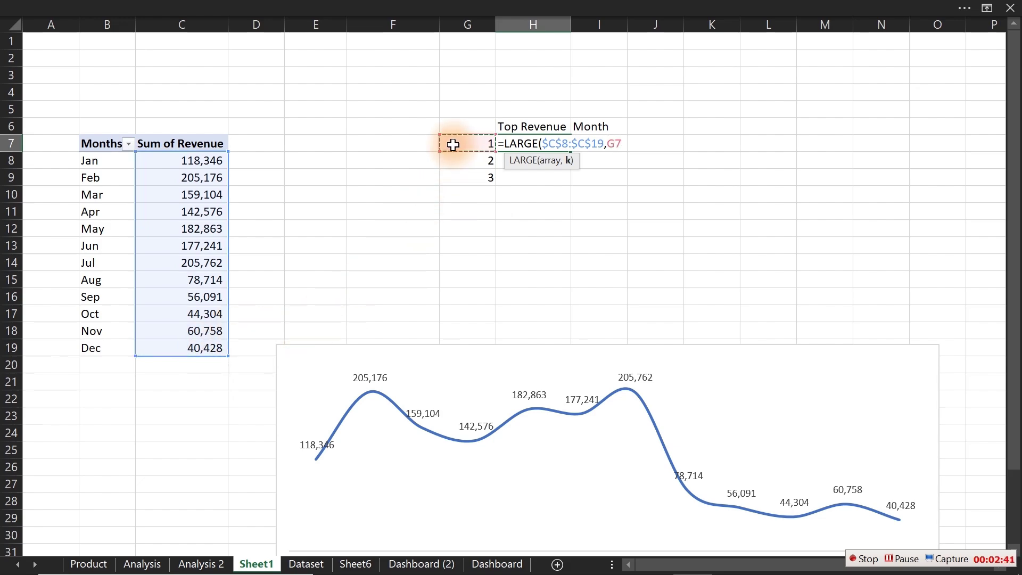
{"action": "key", "text": "Return"}
Step: Fill the LARGE formula from H7 down to H9 for all three ranks
{"action": "left_click", "coordinate": [532, 147]}
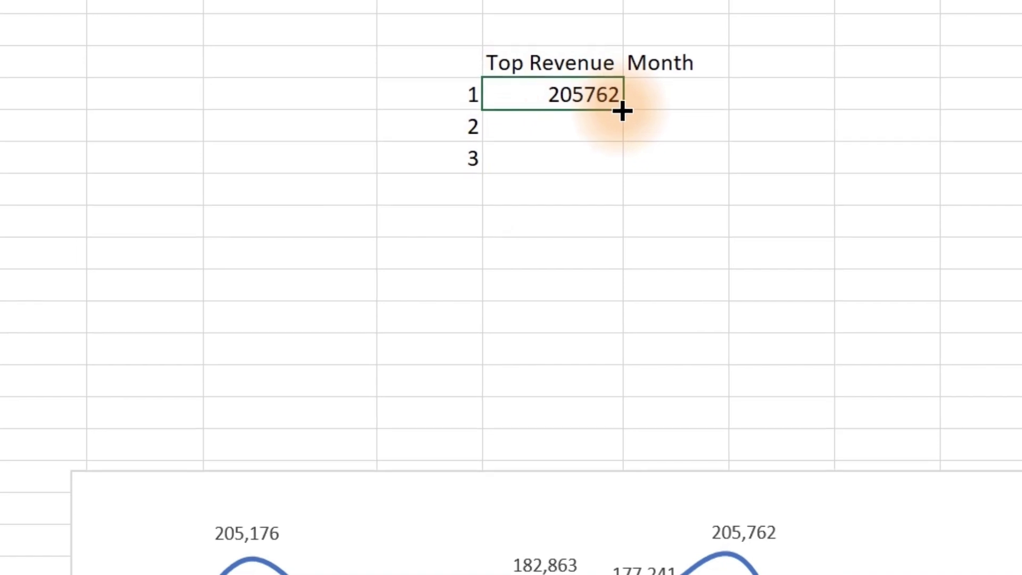
{"action": "left_click_drag", "start_coordinate": [622, 111], "coordinate": [620, 164]}
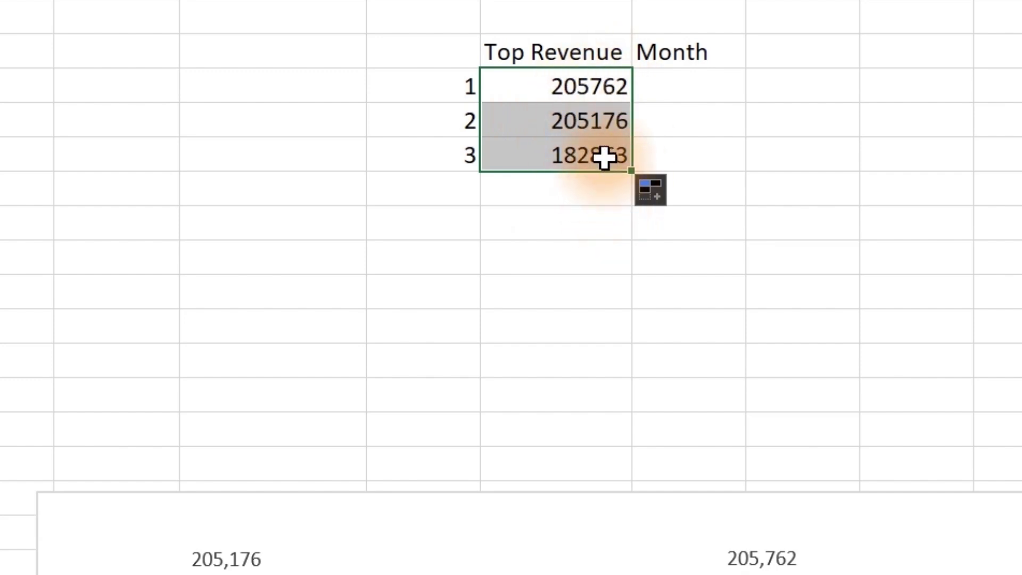
{"action": "left_click", "coordinate": [696, 89]}
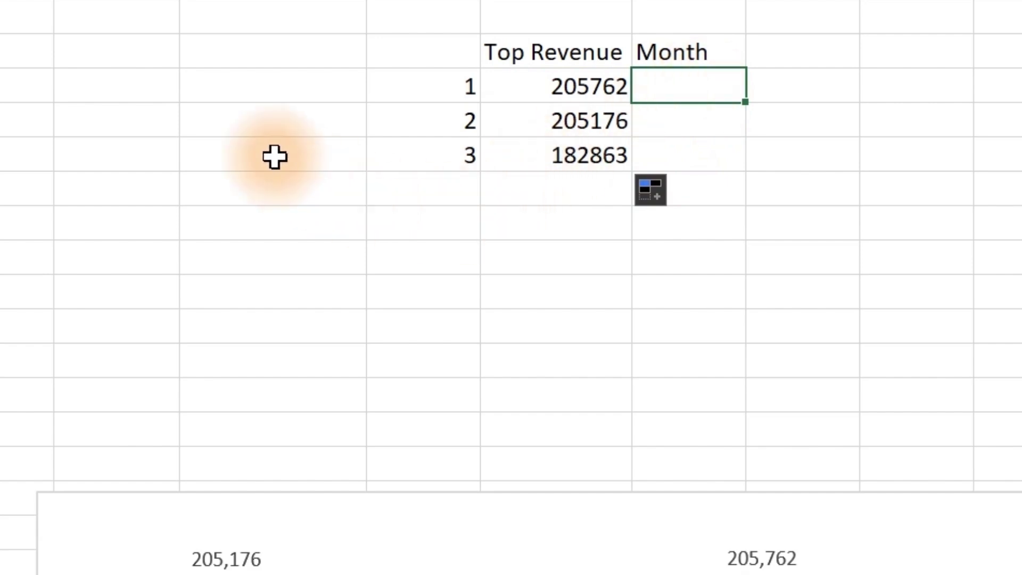
Step: Enter the notes Index in F4 and Match in F5
{"action": "left_click", "coordinate": [497, 56]}
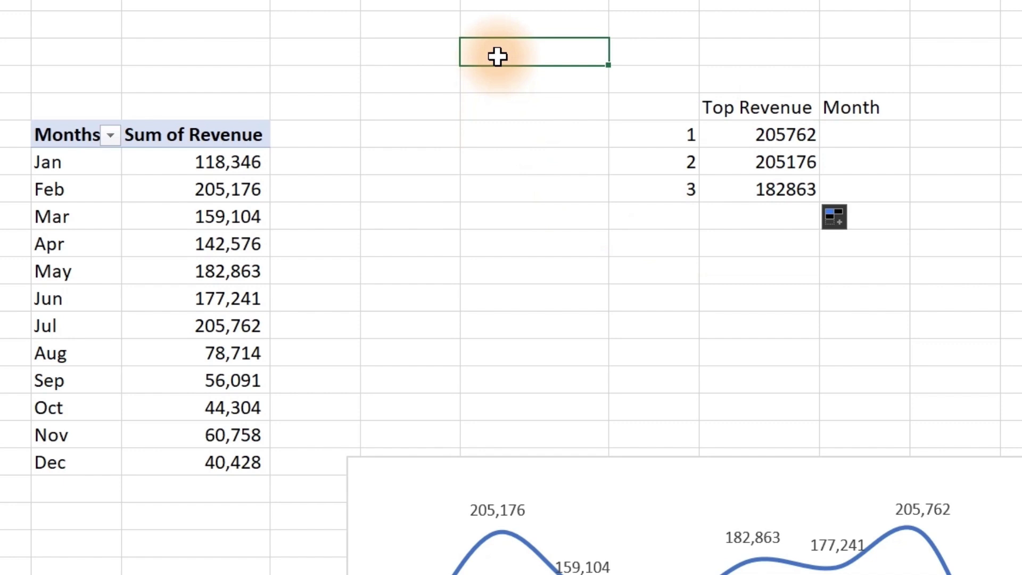
{"action": "type", "text": "Index"}
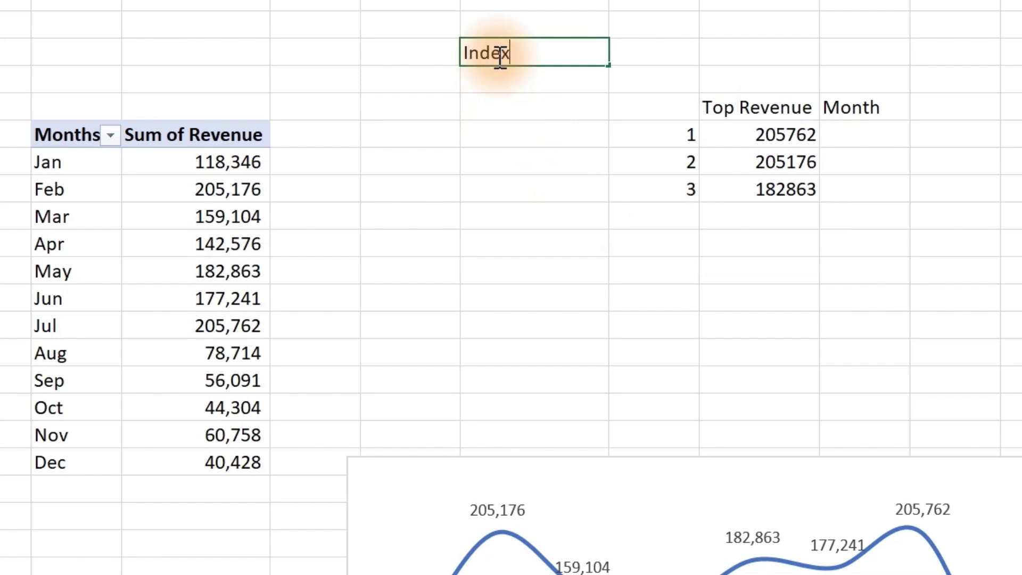
{"action": "key", "text": "Return"}
{"action": "type", "text": "Match"}
{"action": "key", "text": "Return"}
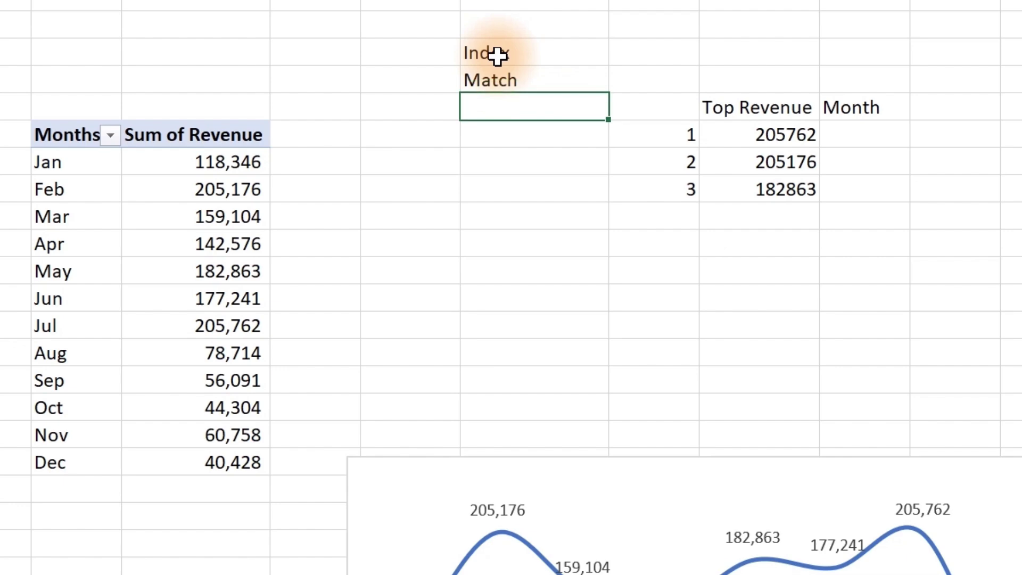
Step: Enter an INDEX formula in F8 that returns row 1 of the months range B8:B19
{"action": "left_click", "coordinate": [531, 168]}
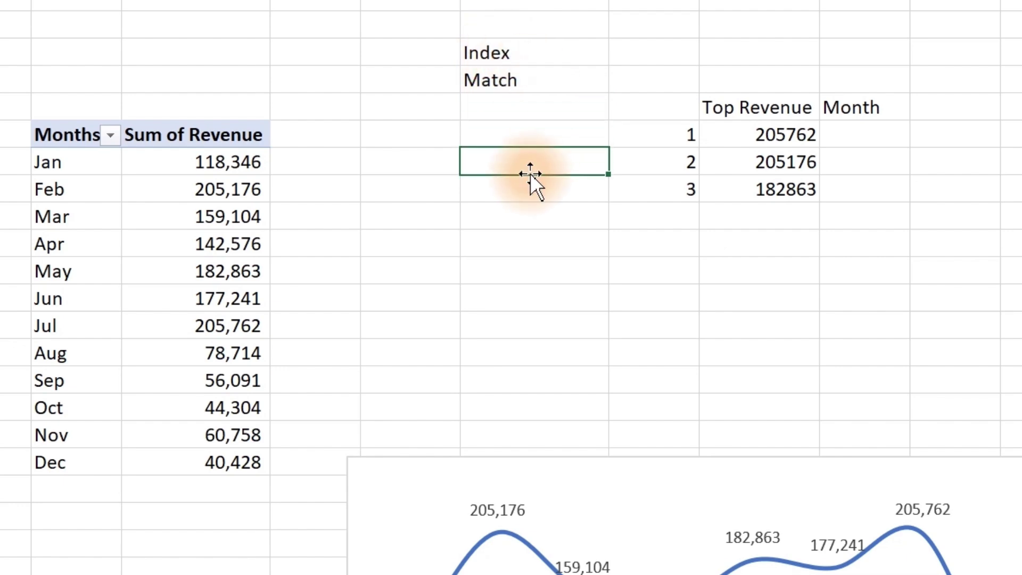
{"action": "type", "text": "=ind"}
{"action": "key", "text": "Tab"}
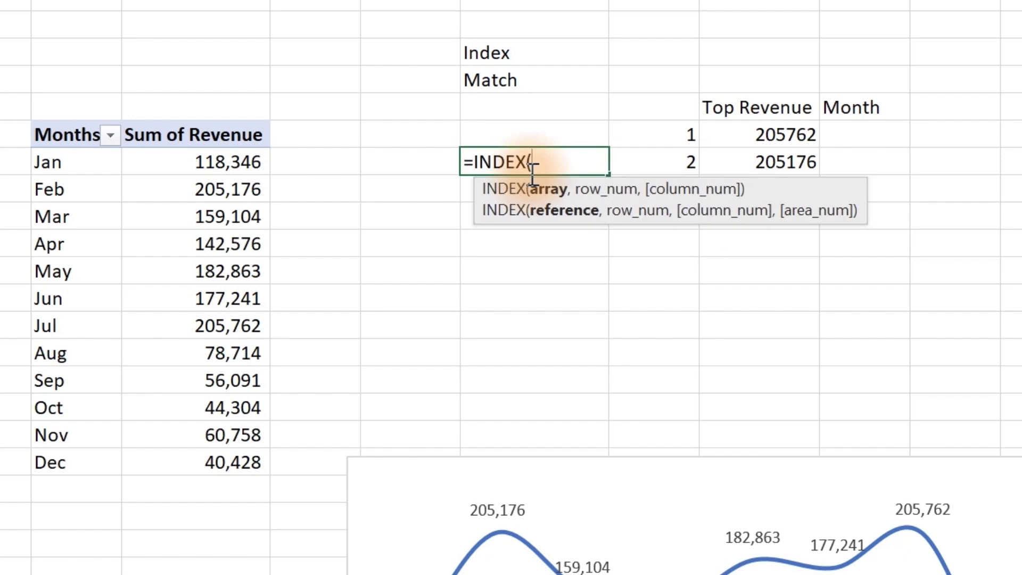
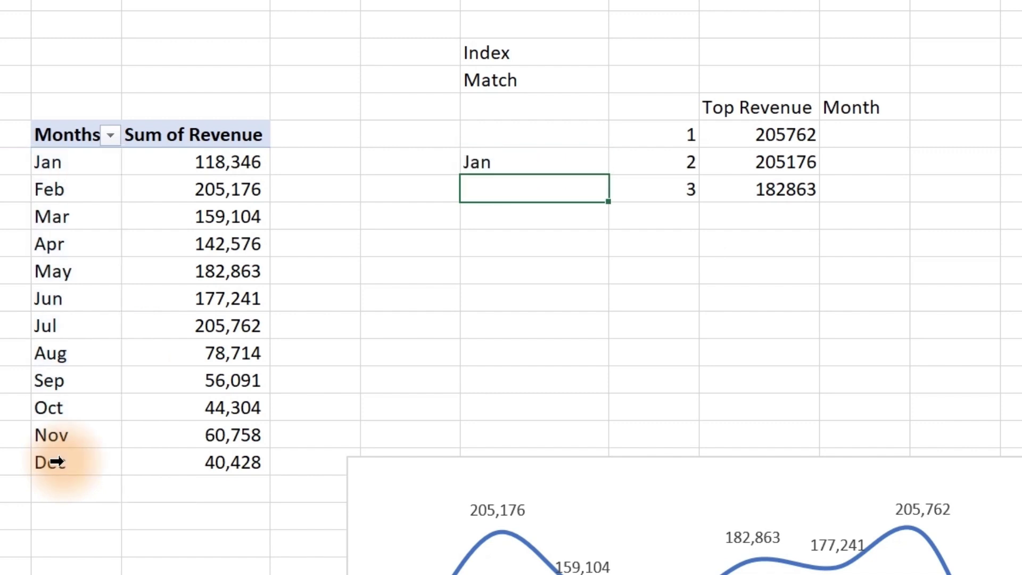
Step: Change the row number in F8's INDEX formula to 3
{"action": "left_click", "coordinate": [521, 160]}
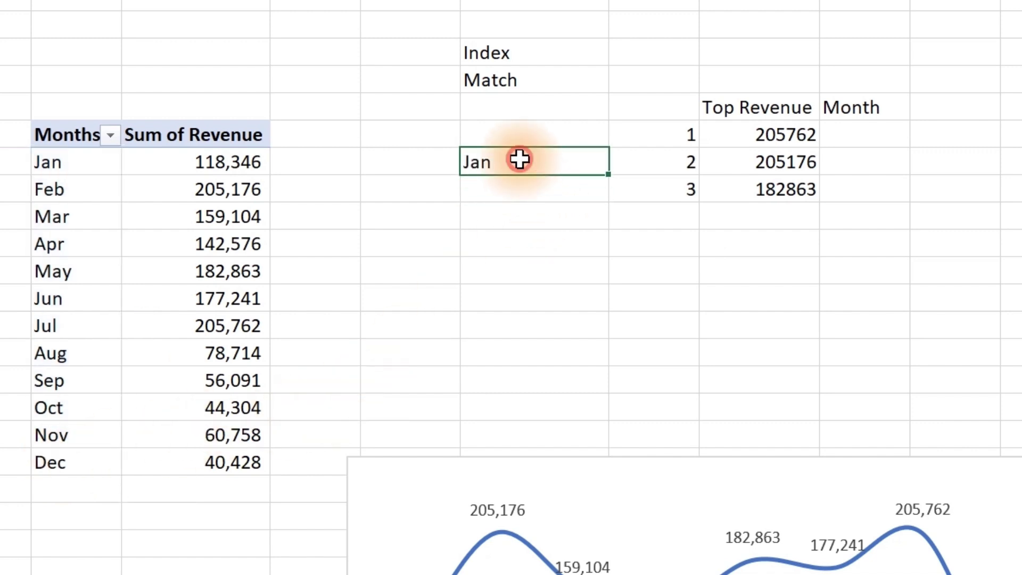
{"action": "double_click", "coordinate": [522, 161]}
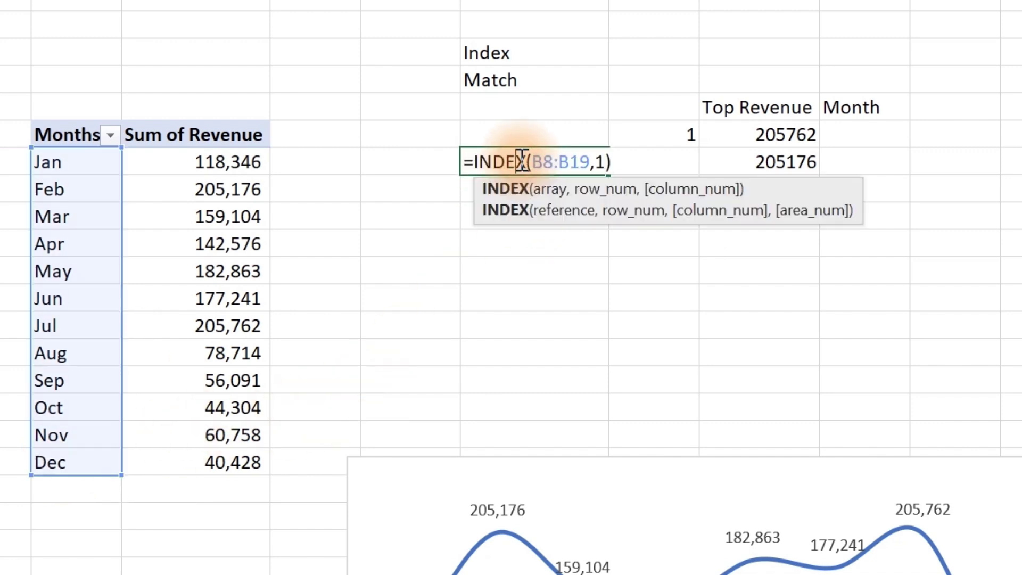
{"action": "double_click", "coordinate": [599, 160]}
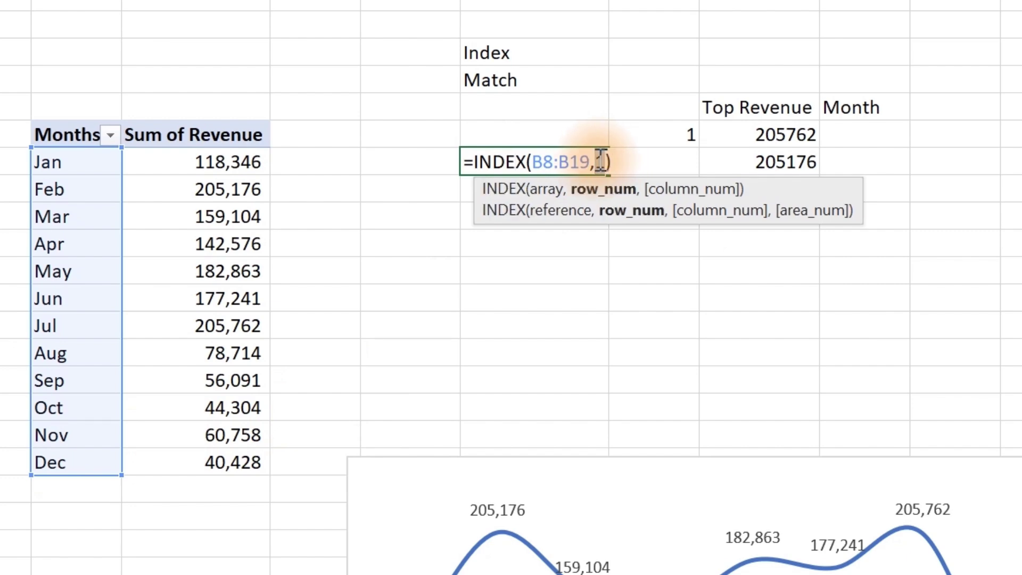
{"action": "type", "text": "3"}
{"action": "key", "text": "Return"}
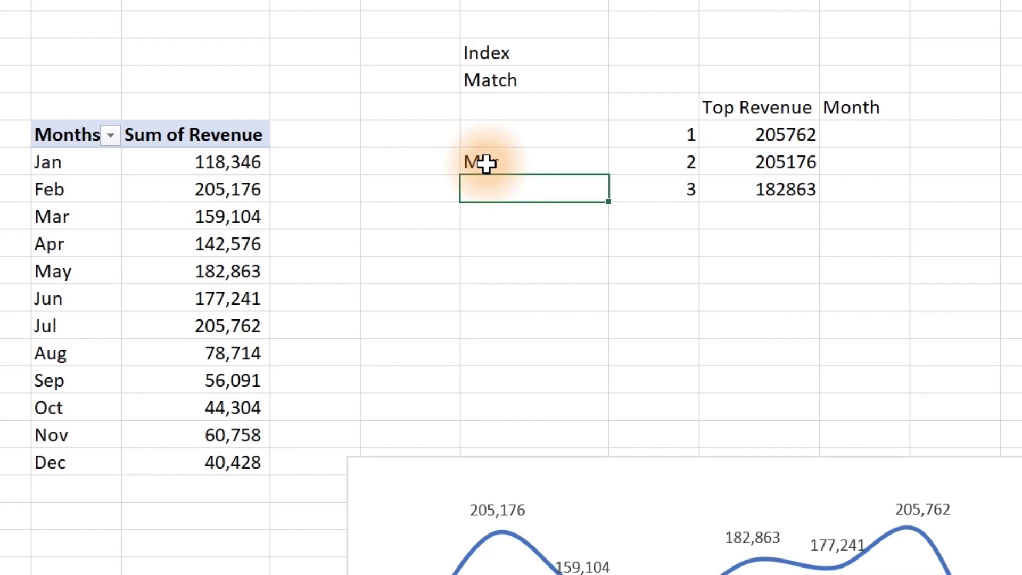
Step: Enter 4 in F12 and use F12 as the row number in F8's INDEX formula
{"action": "left_click", "coordinate": [516, 269]}
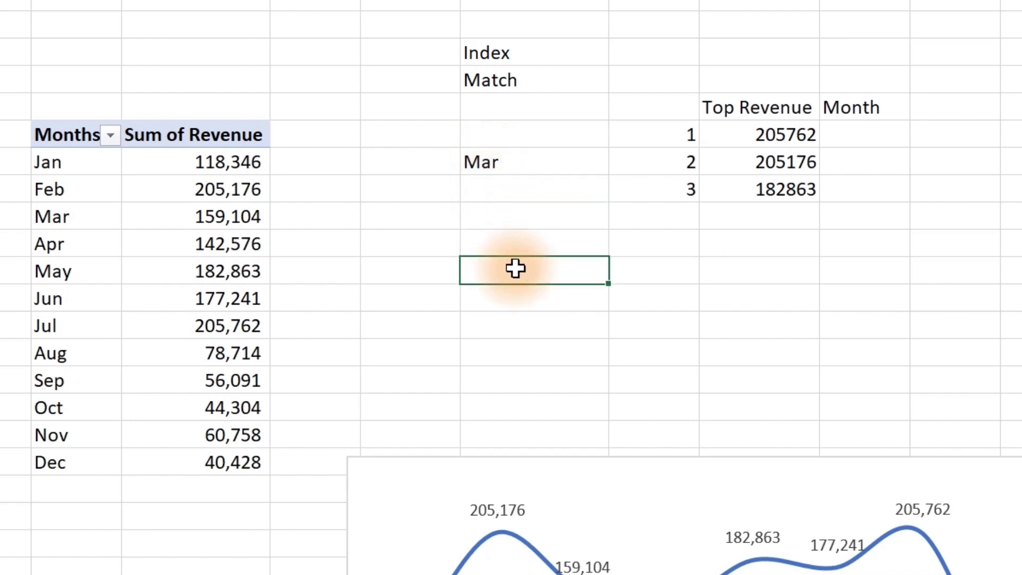
{"action": "type", "text": "4"}
{"action": "key", "text": "Return"}
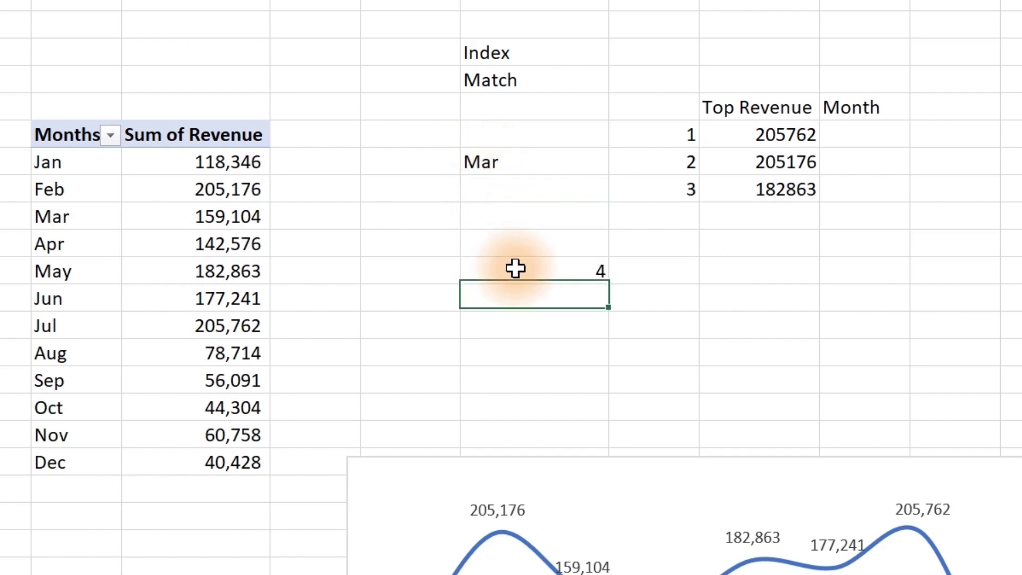
{"action": "double_click", "coordinate": [530, 158]}
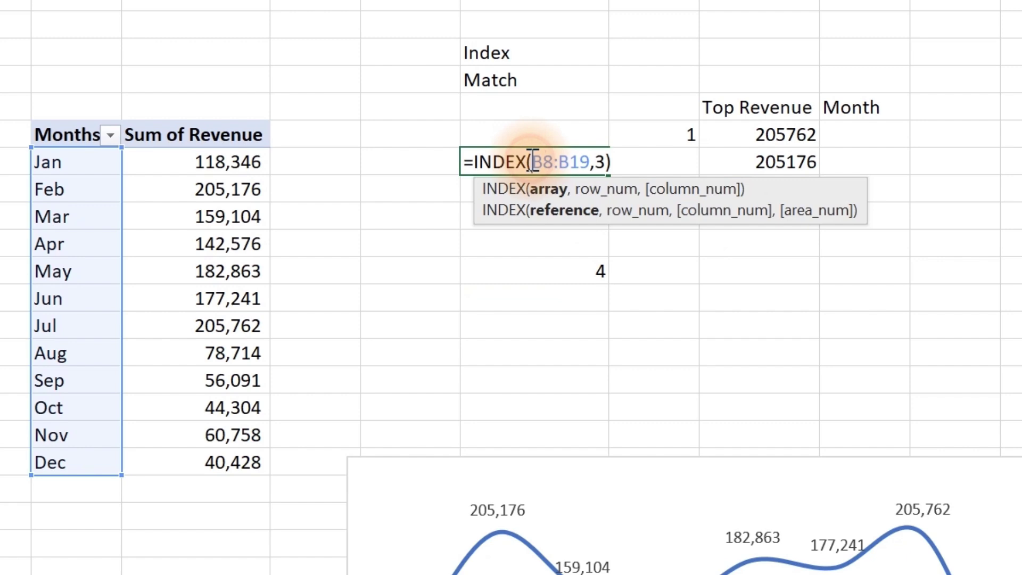
{"action": "double_click", "coordinate": [601, 161]}
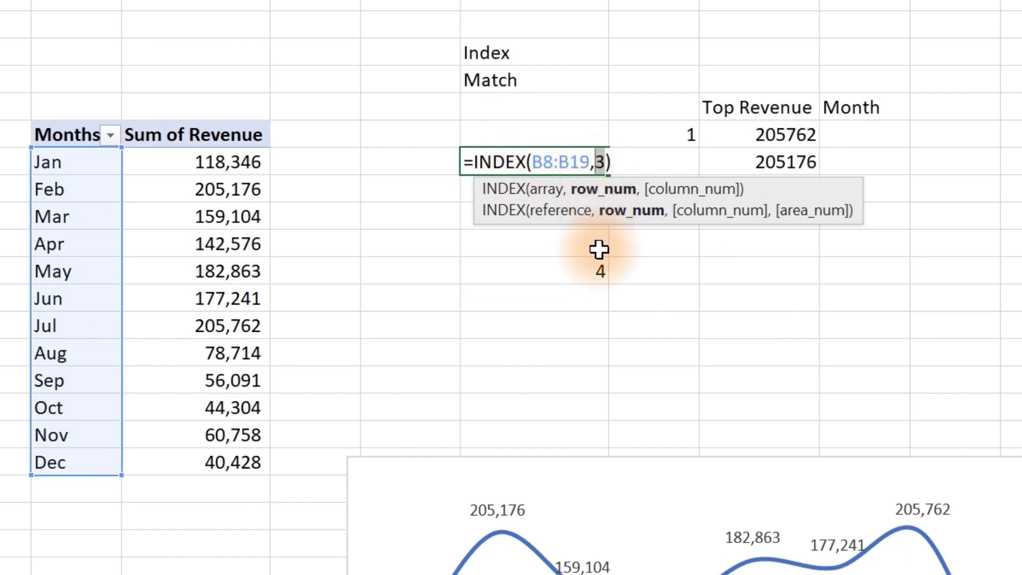
{"action": "left_click", "coordinate": [597, 271]}
{"action": "key", "text": "Return"}
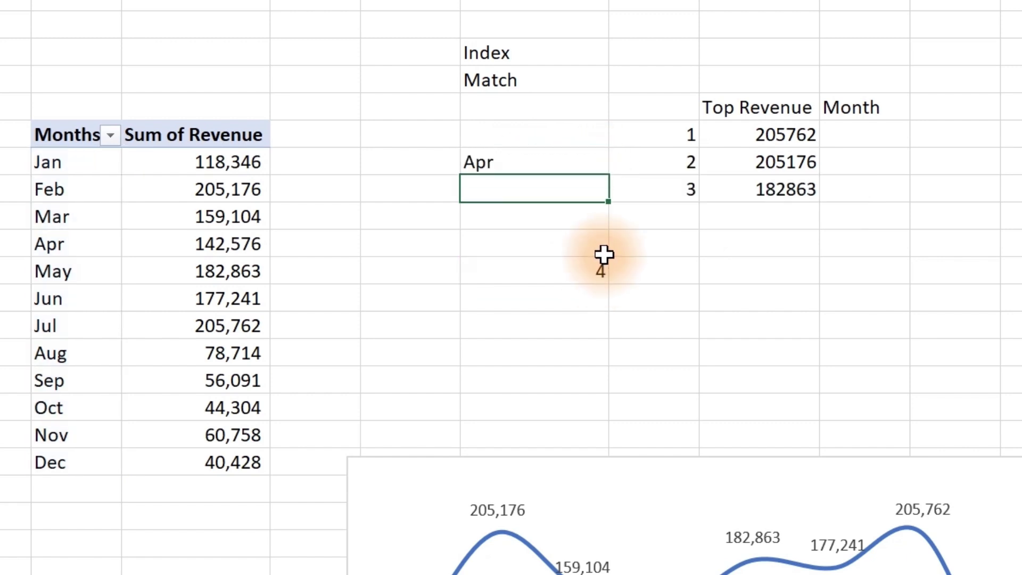
Step: Try 84 as the row number in F12, then replace it with 8
{"action": "left_click", "coordinate": [593, 272]}
{"action": "type", "text": "8"}
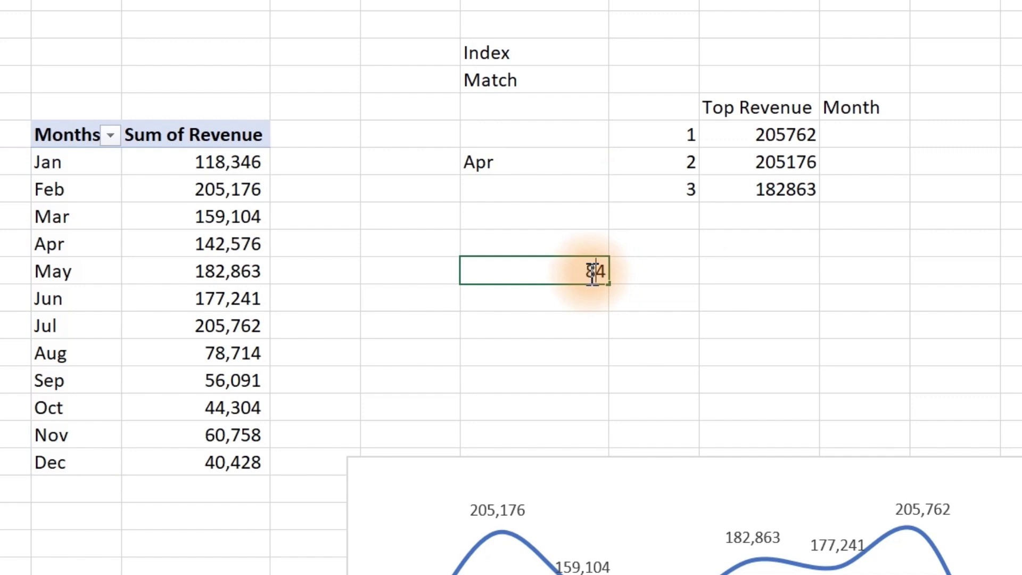
{"action": "key", "text": "Return"}
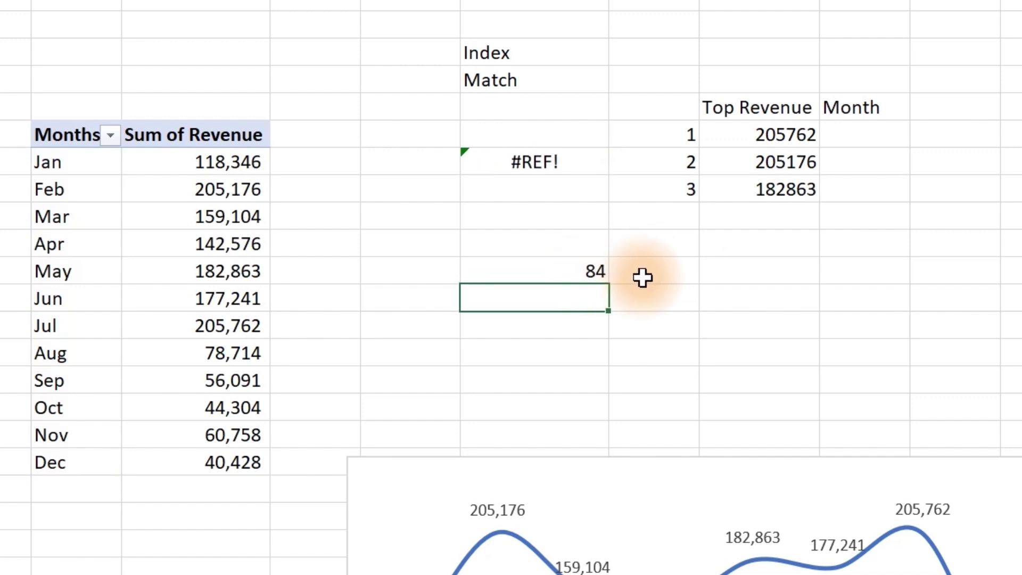
{"action": "double_click", "coordinate": [588, 275]}
{"action": "left_click_drag", "start_coordinate": [589, 275], "coordinate": [431, 273]}
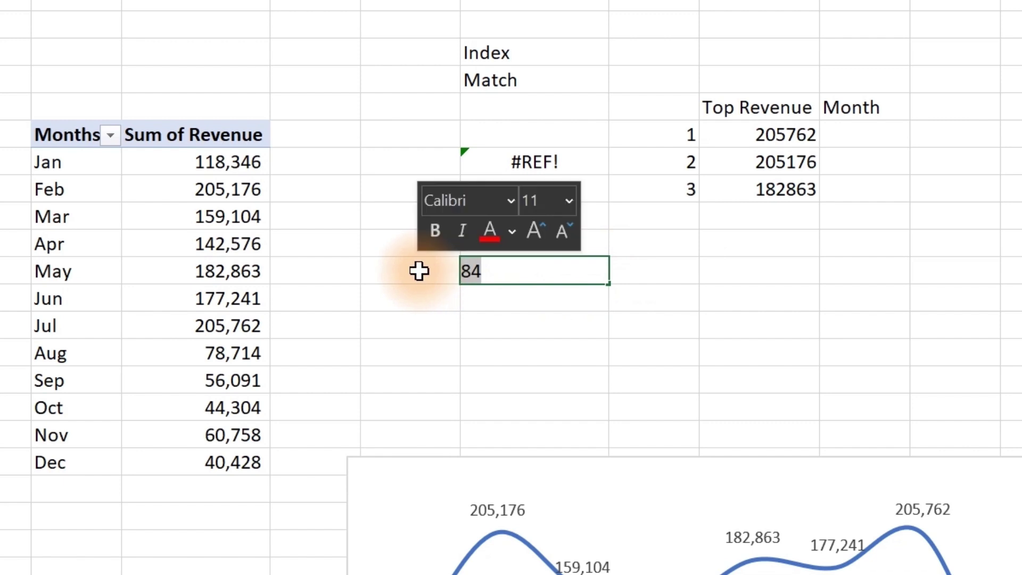
{"action": "type", "text": "8"}
{"action": "key", "text": "Return"}
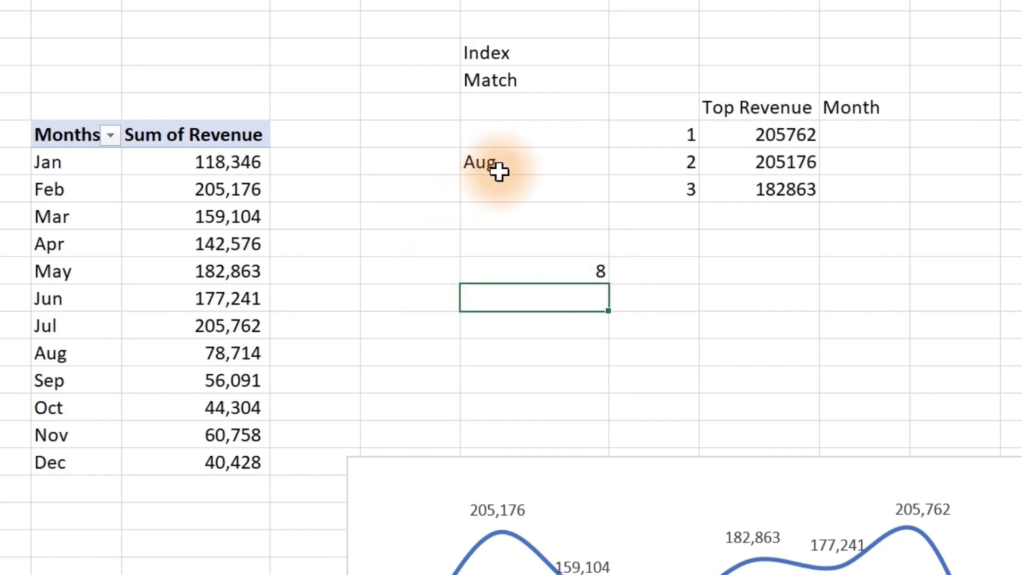
Step: Set the row number in F12 to 12
{"action": "left_click", "coordinate": [552, 271]}
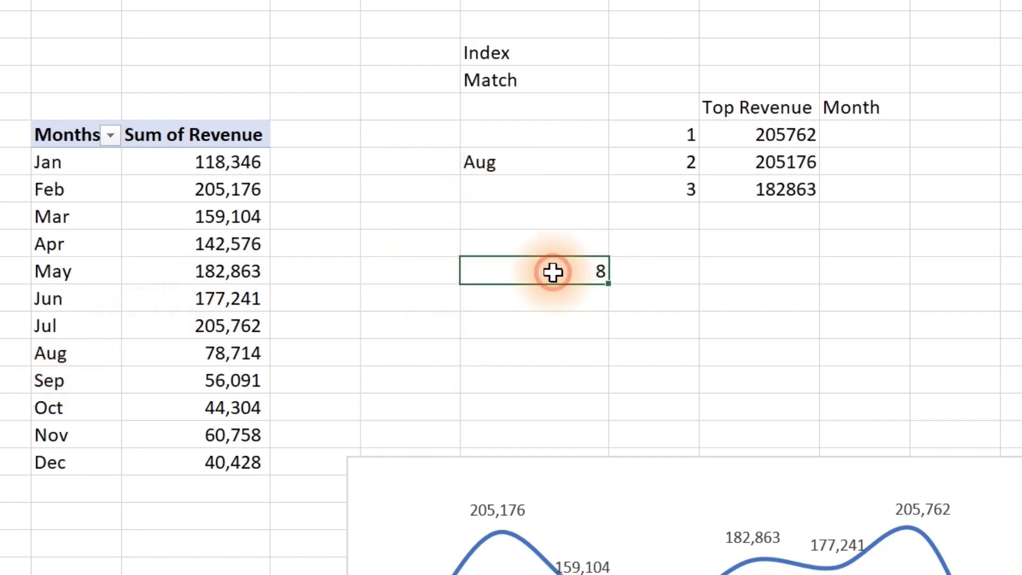
{"action": "double_click", "coordinate": [553, 272]}
{"action": "key", "text": "BackSpace"}
{"action": "type", "text": "12"}
{"action": "key", "text": "Return"}
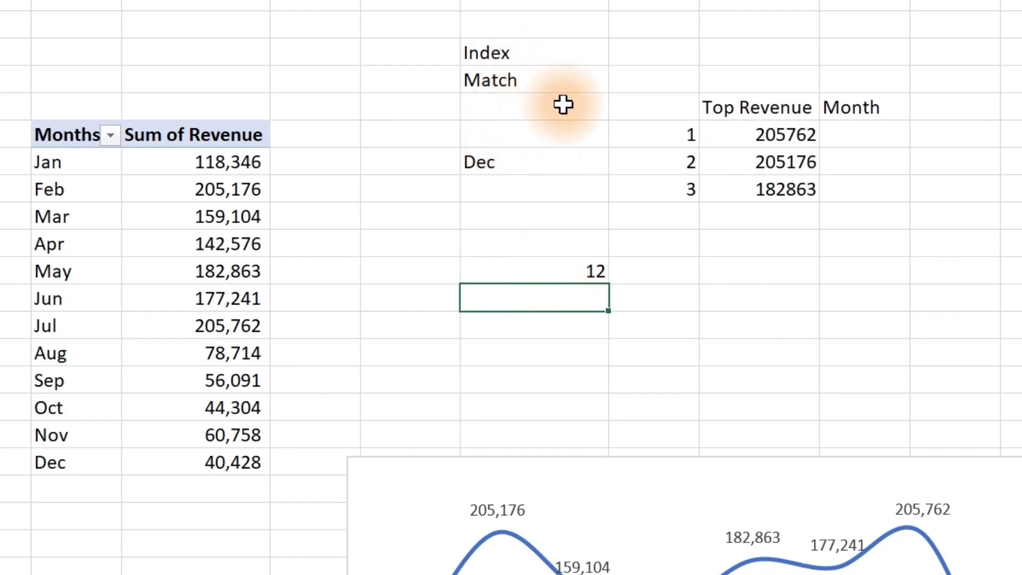
Step: Label the cells beside the formulas with Index in E8 and Match in E9
{"action": "left_click", "coordinate": [488, 164]}
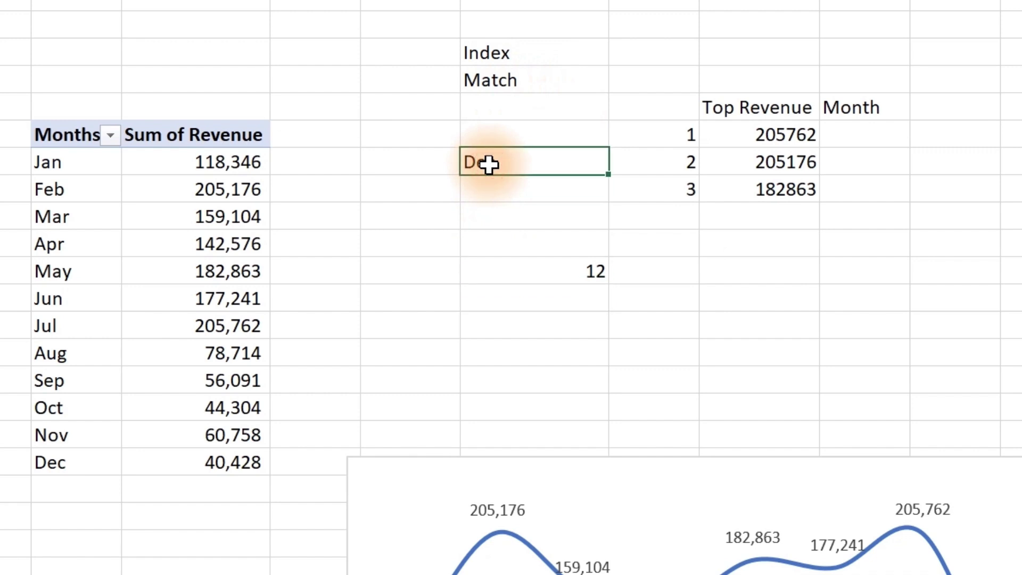
{"action": "left_click", "coordinate": [423, 164]}
{"action": "type", "text": "Index"}
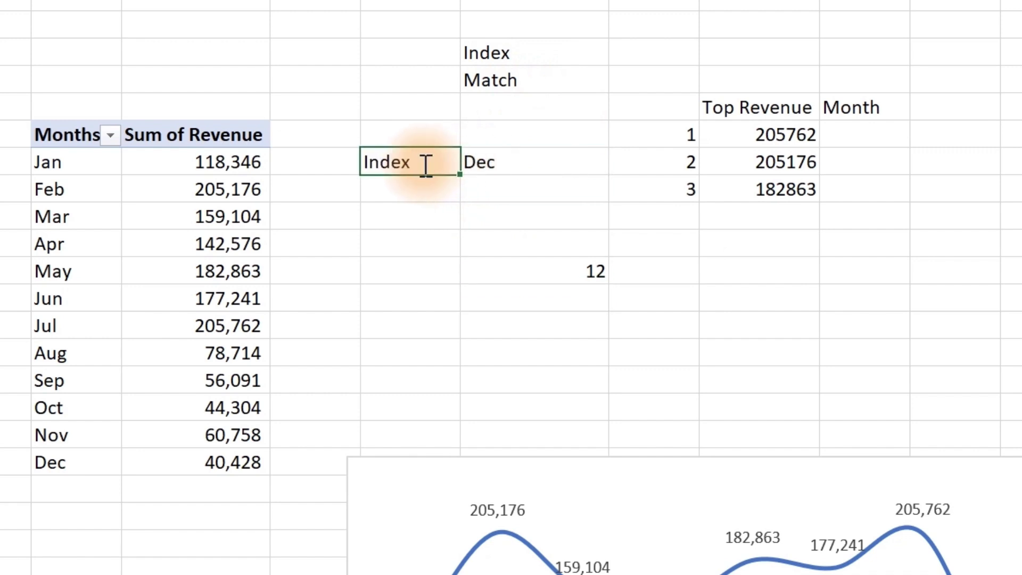
{"action": "key", "text": "Return"}
{"action": "type", "text": "Matc"}
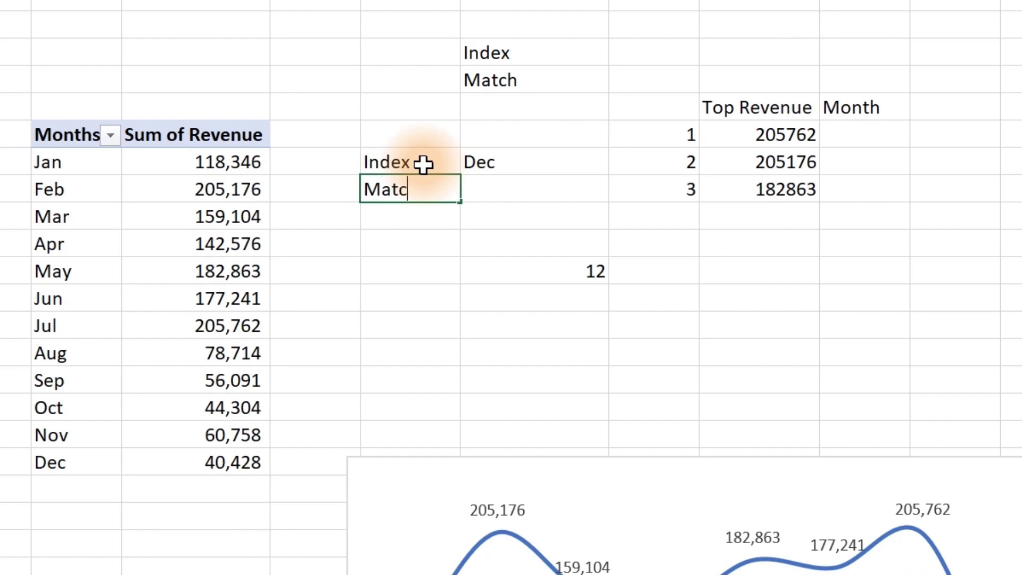
{"action": "type", "text": "h"}
{"action": "key", "text": "Return"}
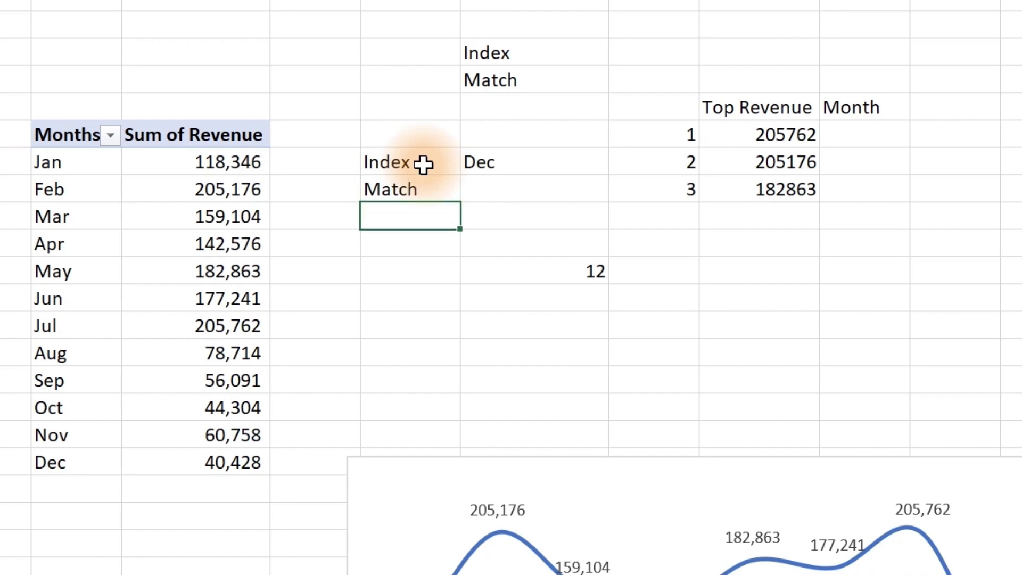
Step: Enter a MATCH formula in F9 that looks up H7 in the revenue range C8:C19 with exact match (0)
{"action": "left_click", "coordinate": [510, 194]}
{"action": "type", "text": "=mat"}
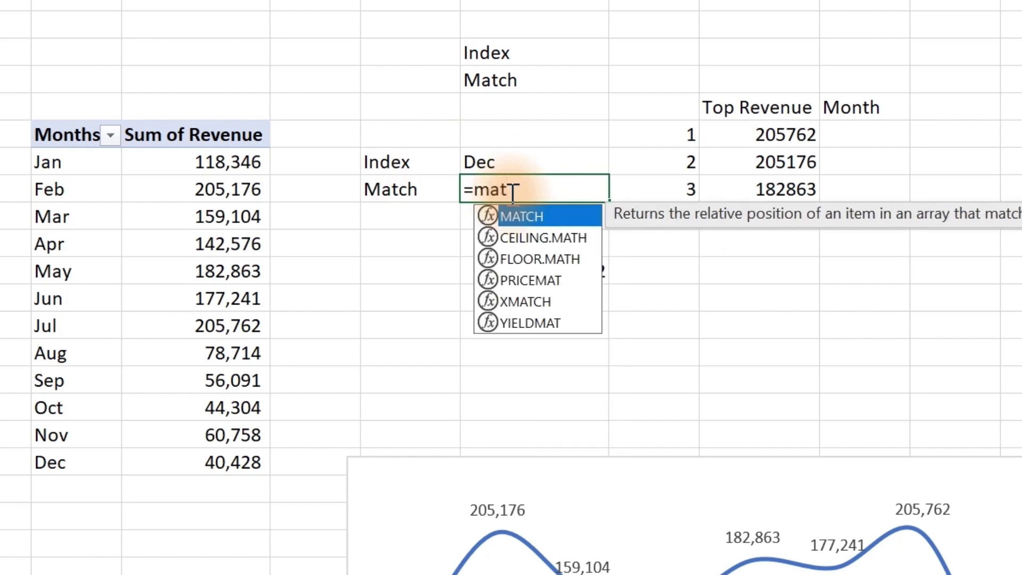
{"action": "key", "text": "Tab"}
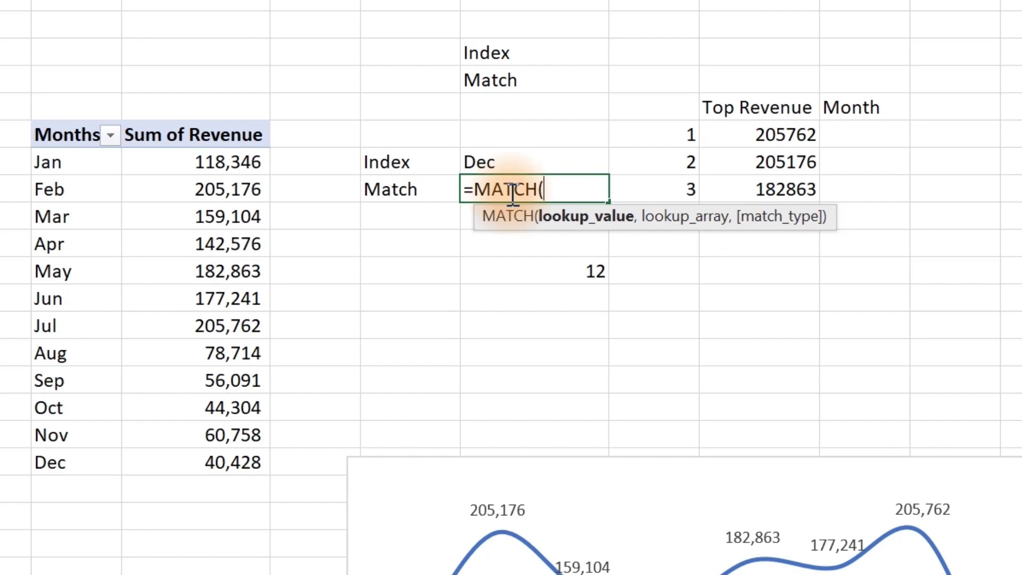
{"action": "left_click", "coordinate": [787, 135]}
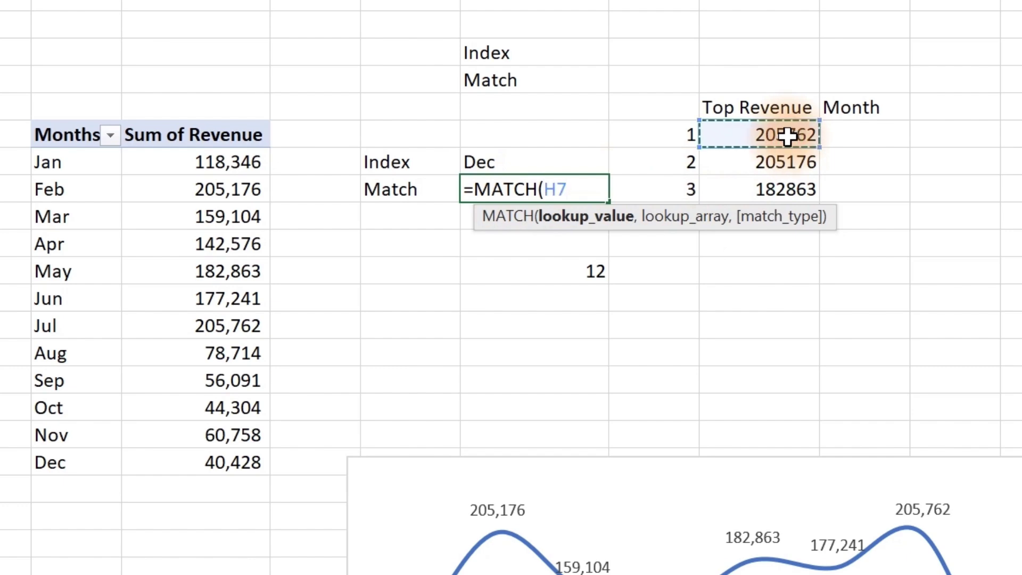
{"action": "type", "text": ","}
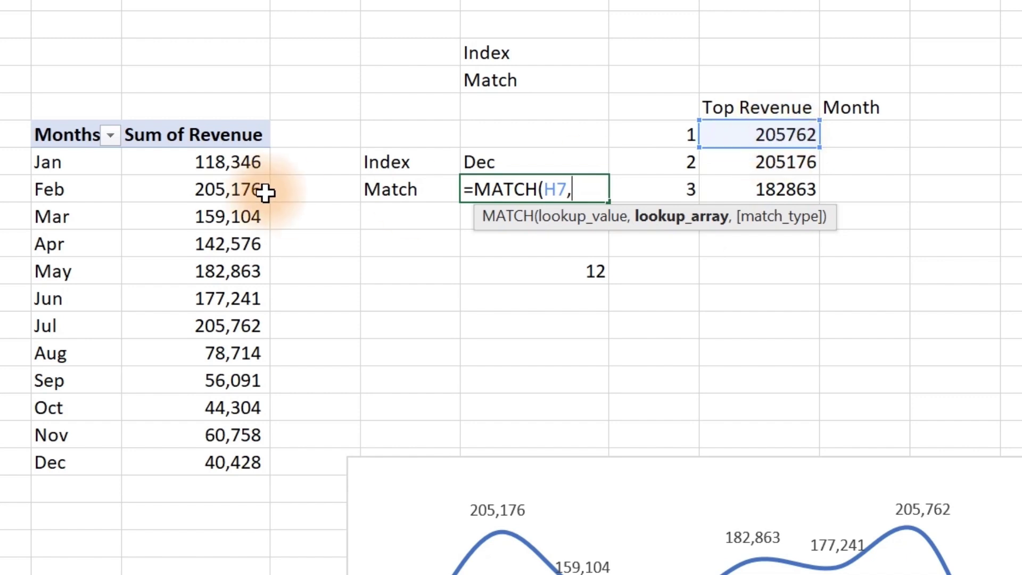
{"action": "left_click_drag", "start_coordinate": [234, 162], "coordinate": [222, 465]}
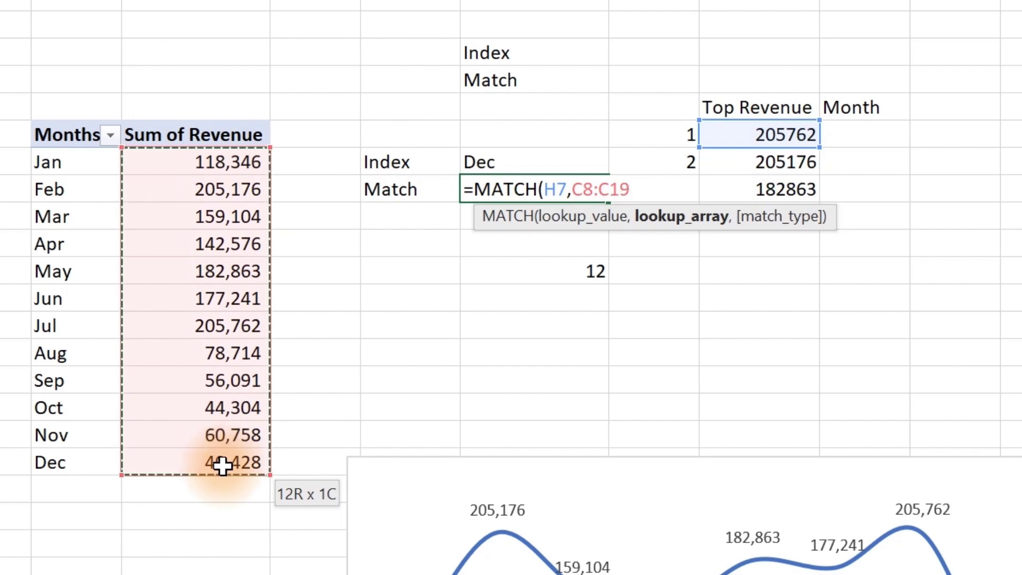
{"action": "type", "text": ","}
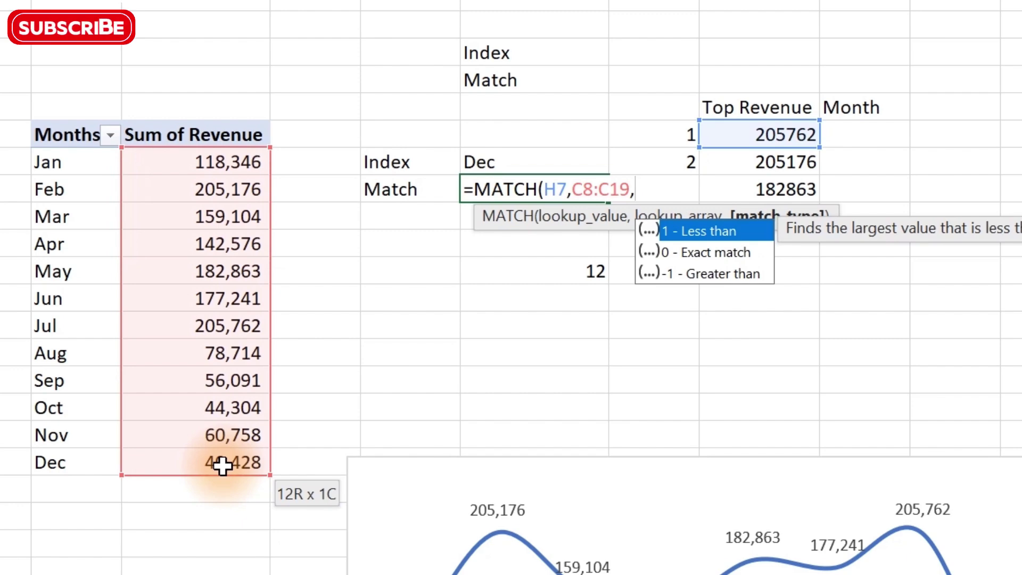
{"action": "type", "text": "0)"}
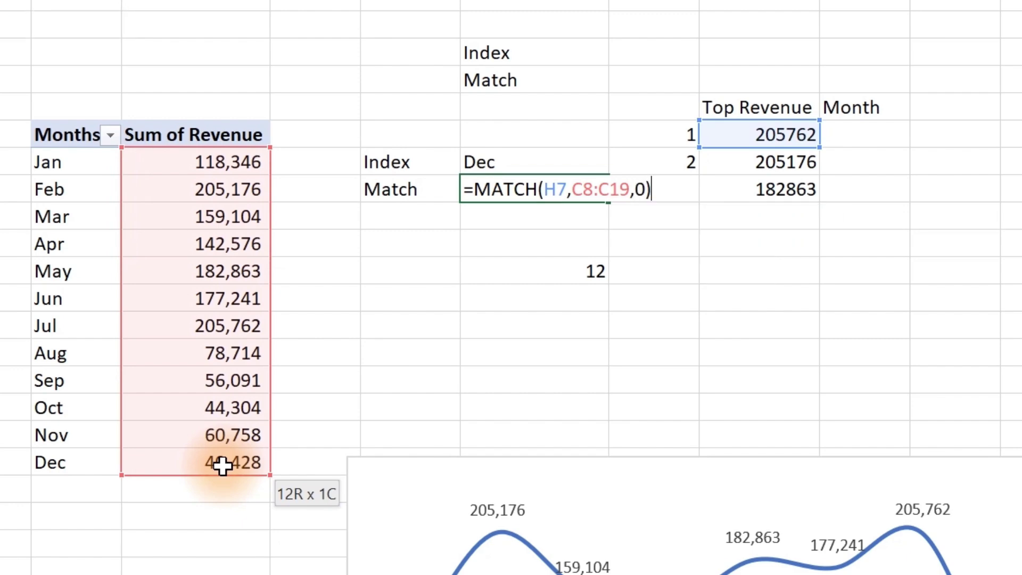
{"action": "key", "text": "Return"}
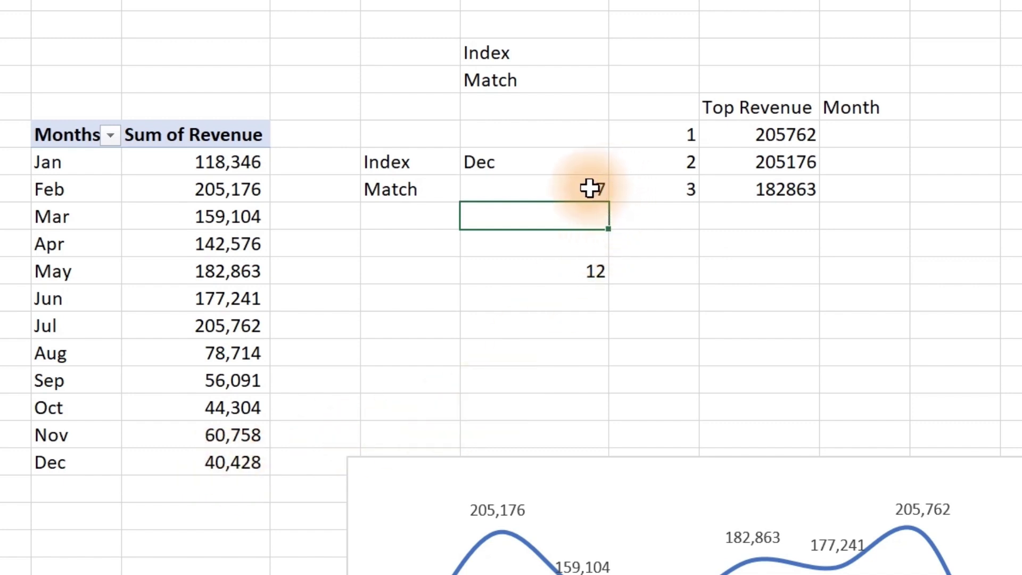
Step: Set the row number in F12 to 7 and check July's revenue in the pivot table
{"action": "left_click", "coordinate": [587, 268]}
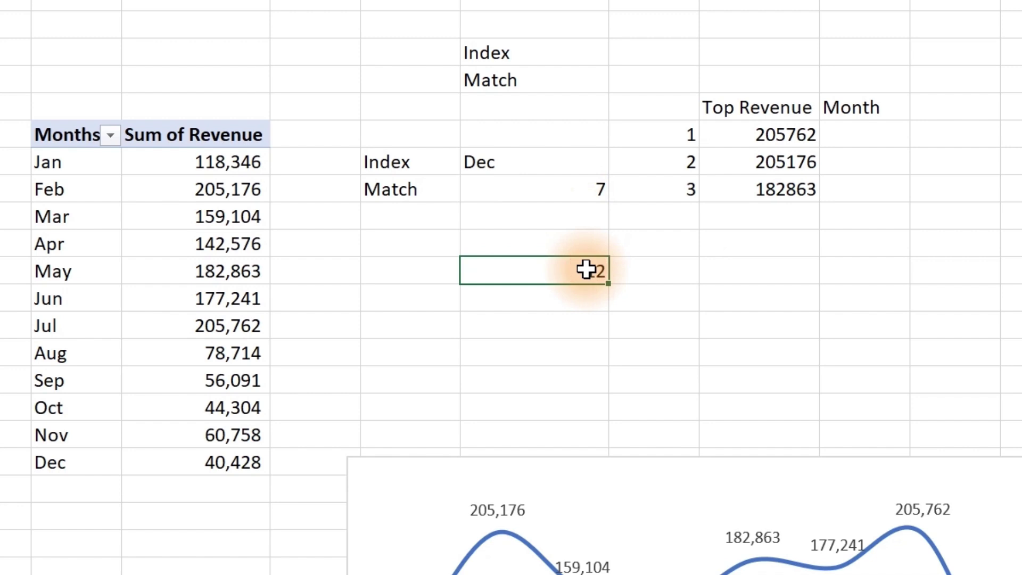
{"action": "type", "text": "7"}
{"action": "key", "text": "Return"}
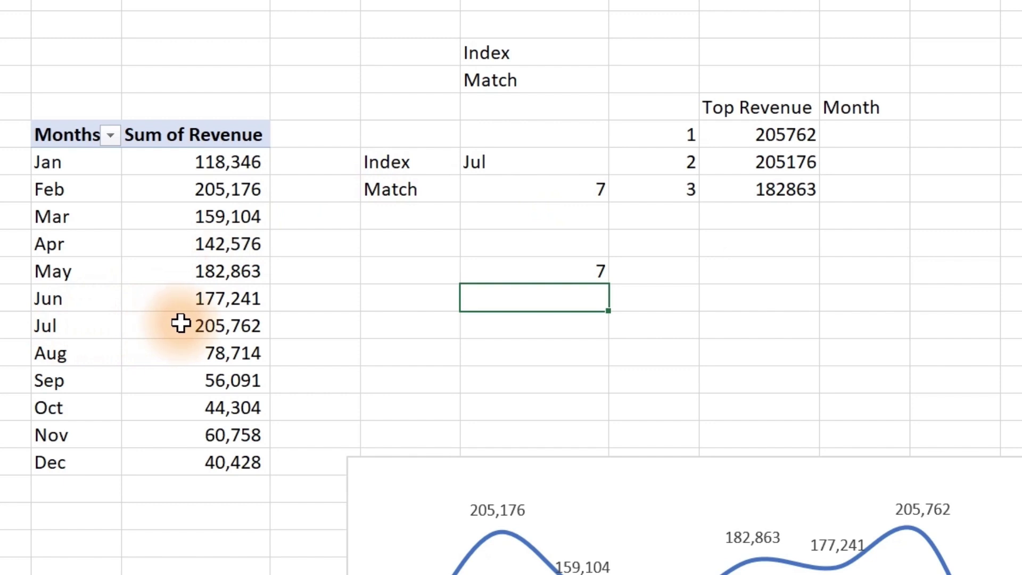
{"action": "left_click", "coordinate": [201, 323]}
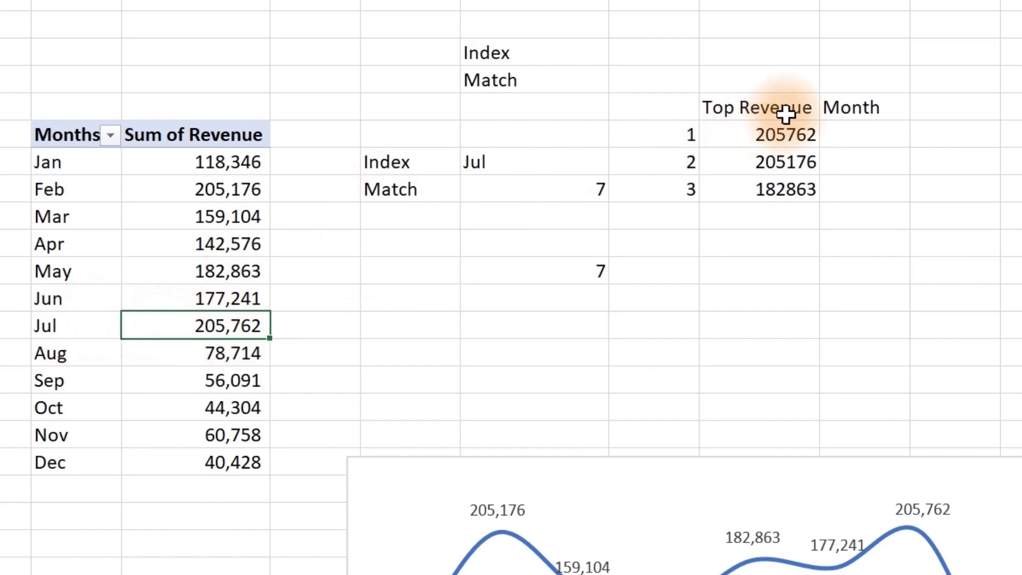
Step: Format the top revenue values in H7:H9 with thousands separators and no decimals
{"action": "left_click_drag", "start_coordinate": [782, 135], "coordinate": [782, 192]}
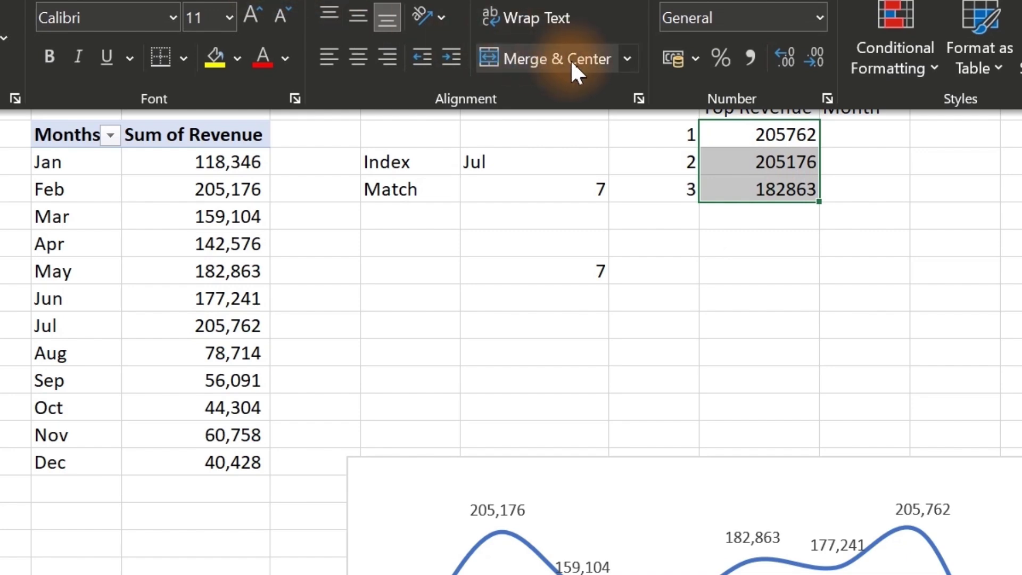
{"action": "left_click", "coordinate": [752, 57]}
{"action": "left_click", "coordinate": [812, 56]}
{"action": "left_click", "coordinate": [812, 57]}
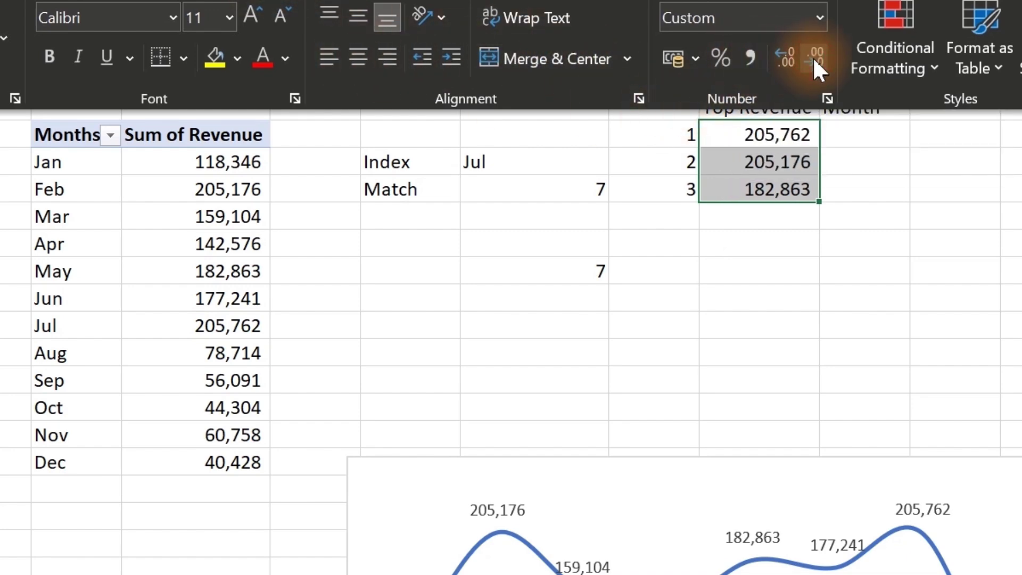
{"action": "left_click", "coordinate": [737, 254]}
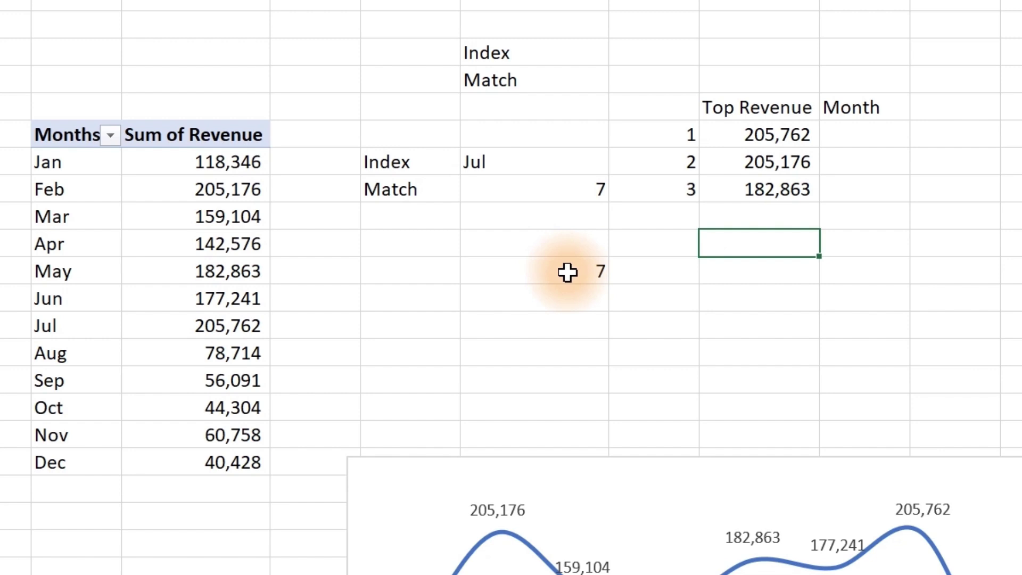
Step: Change the lookup value in F9's MATCH formula to H8, the second-highest revenue
{"action": "double_click", "coordinate": [505, 195]}
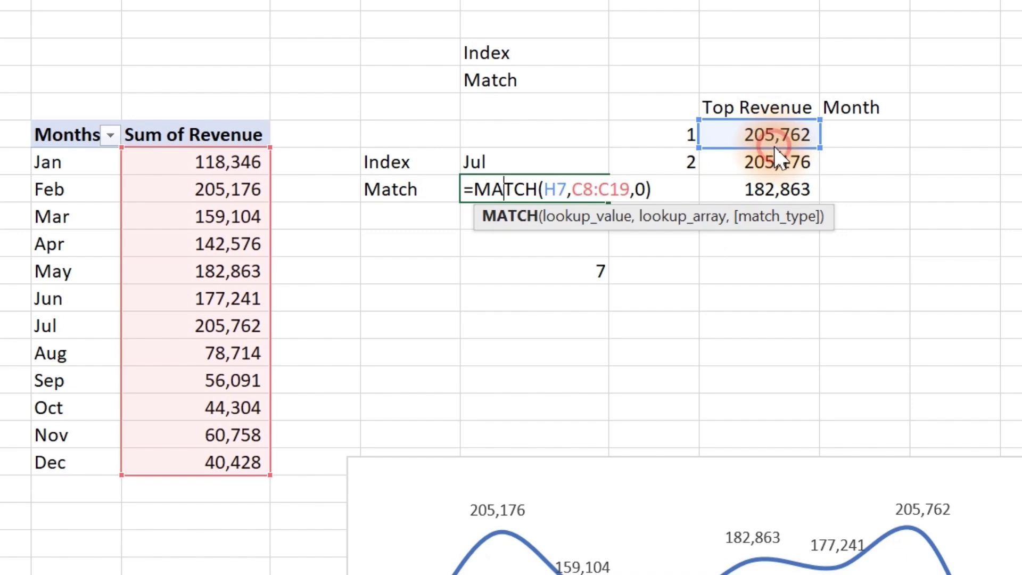
{"action": "left_click_drag", "start_coordinate": [774, 147], "coordinate": [773, 164]}
{"action": "key", "text": "Return"}
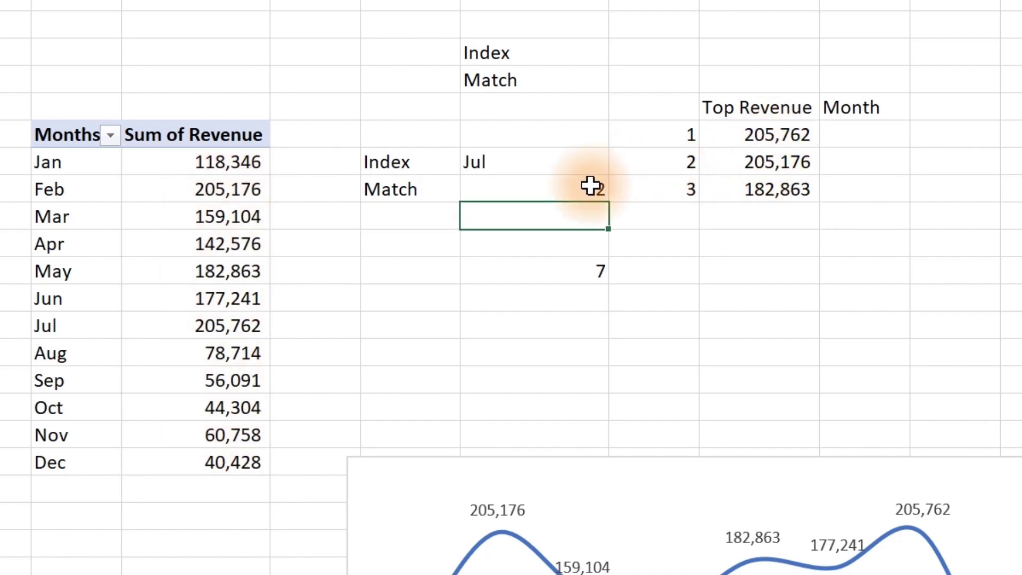
Step: Set the row number in F12 to 2 and compare February's revenue with the second-ranked value in H8
{"action": "left_click", "coordinate": [587, 271]}
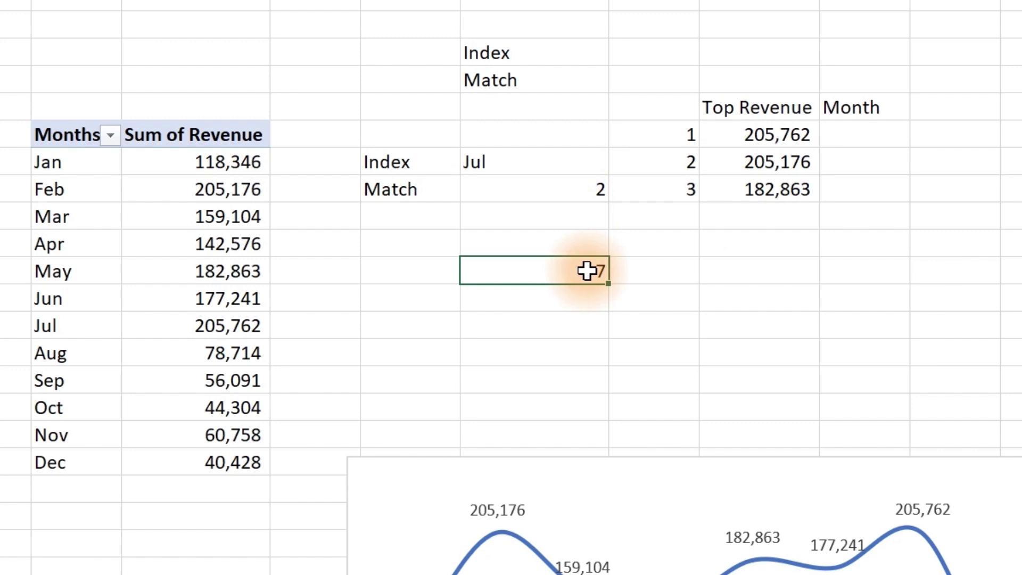
{"action": "double_click", "coordinate": [587, 271]}
{"action": "key", "text": "Delete"}
{"action": "type", "text": "2"}
{"action": "key", "text": "Return"}
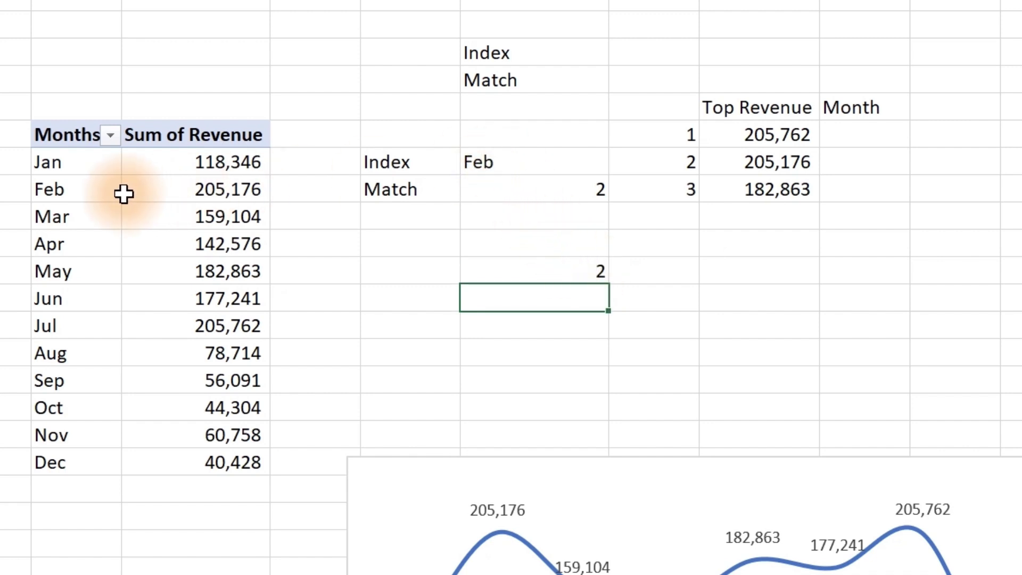
{"action": "left_click", "coordinate": [187, 191]}
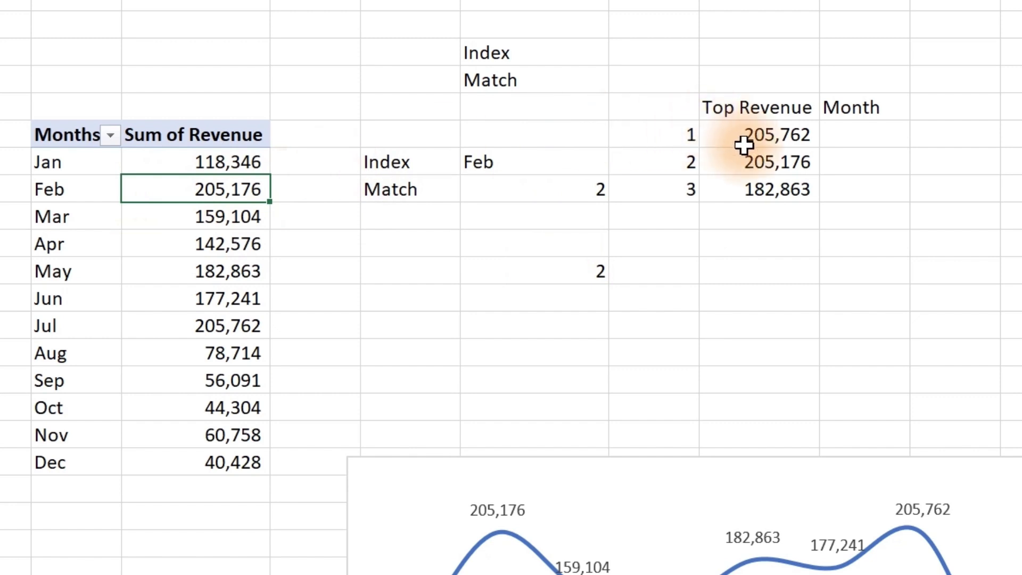
{"action": "left_click", "coordinate": [780, 162]}
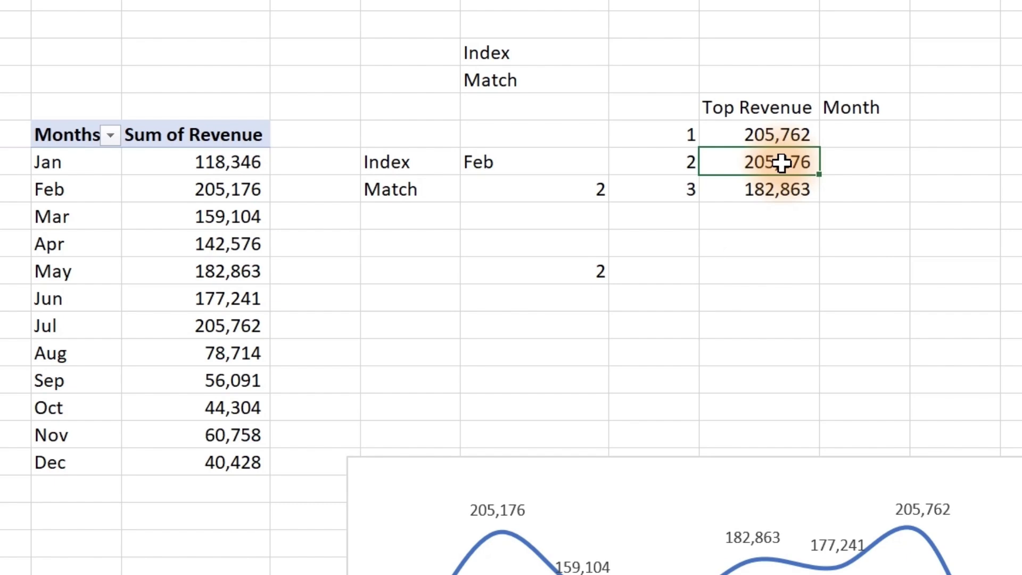
Step: Start an INDEX formula in I7 using the absolute month range $B$8:$B$19 as its array
{"action": "left_click", "coordinate": [881, 139]}
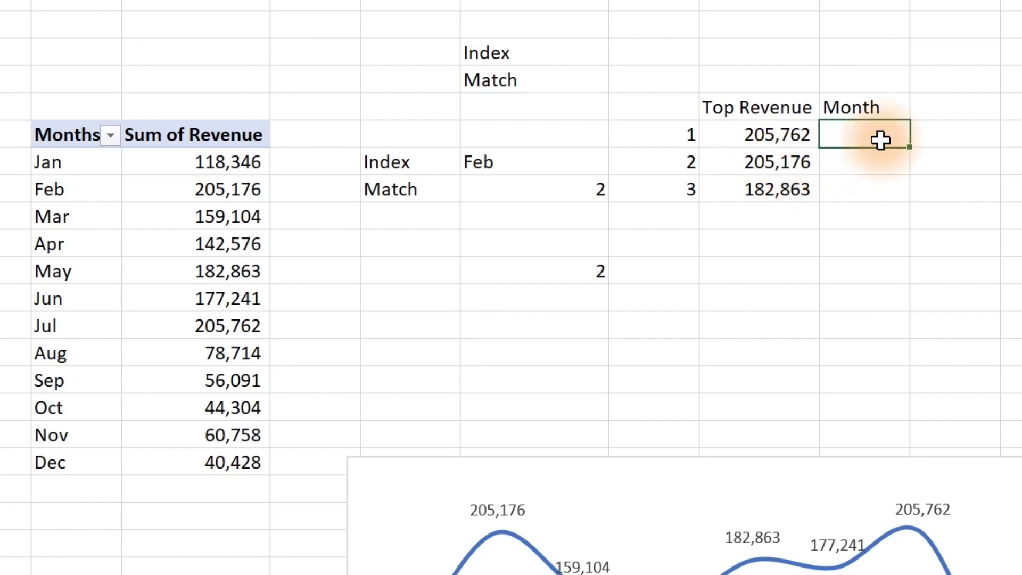
{"action": "type", "text": "=in"}
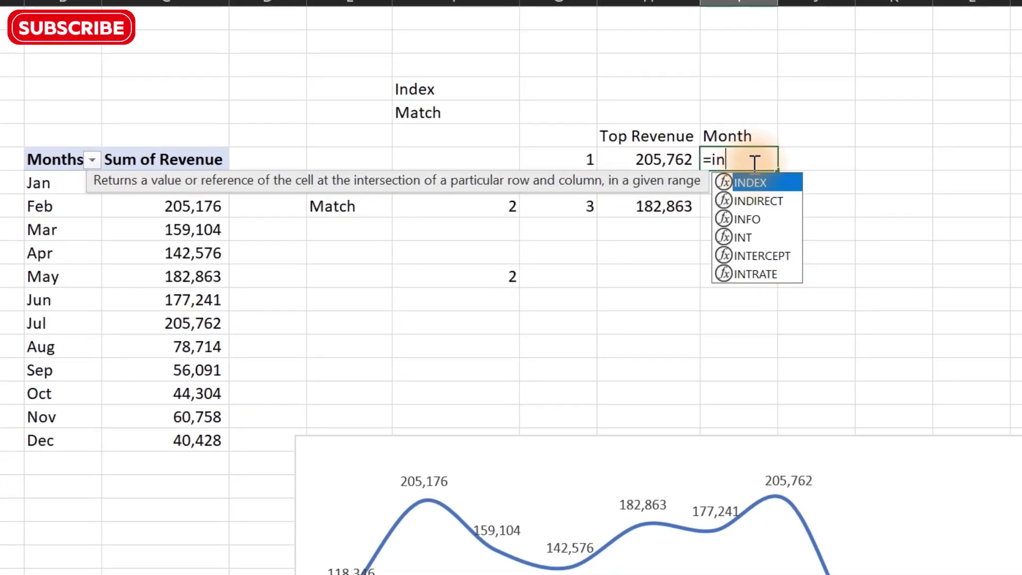
{"action": "key", "text": "Tab"}
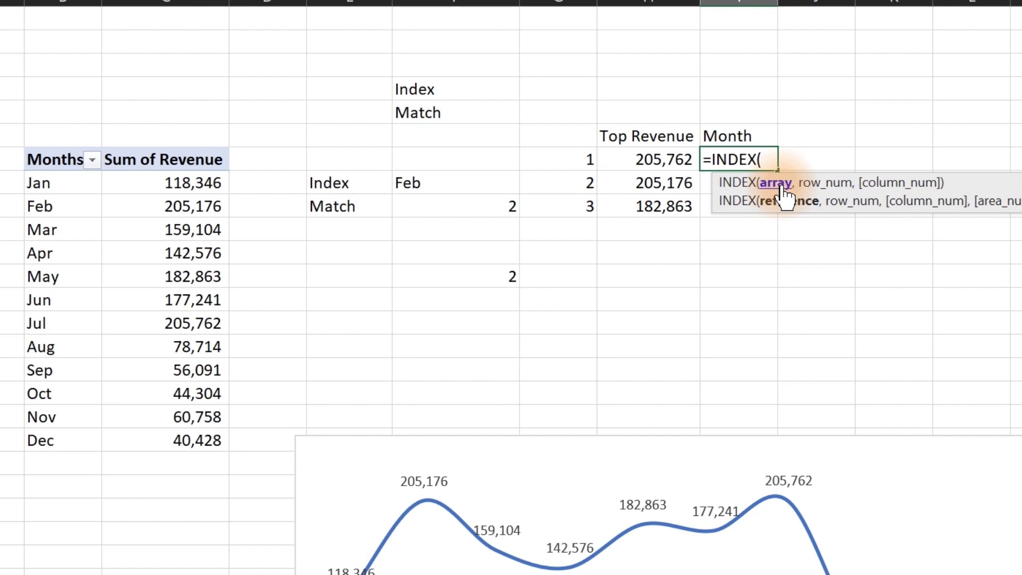
{"action": "left_click_drag", "start_coordinate": [69, 182], "coordinate": [34, 433]}
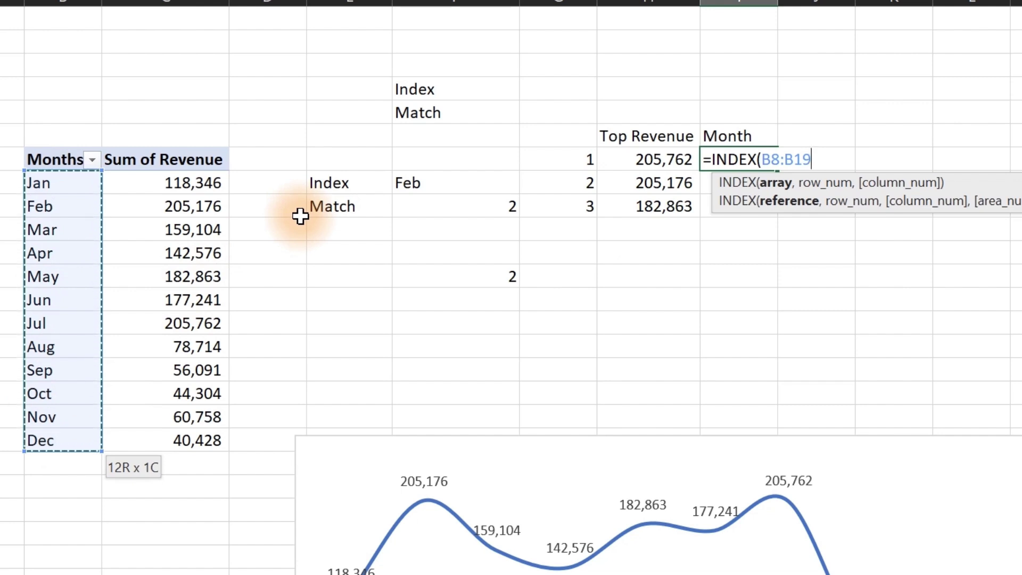
{"action": "key", "text": "F4"}
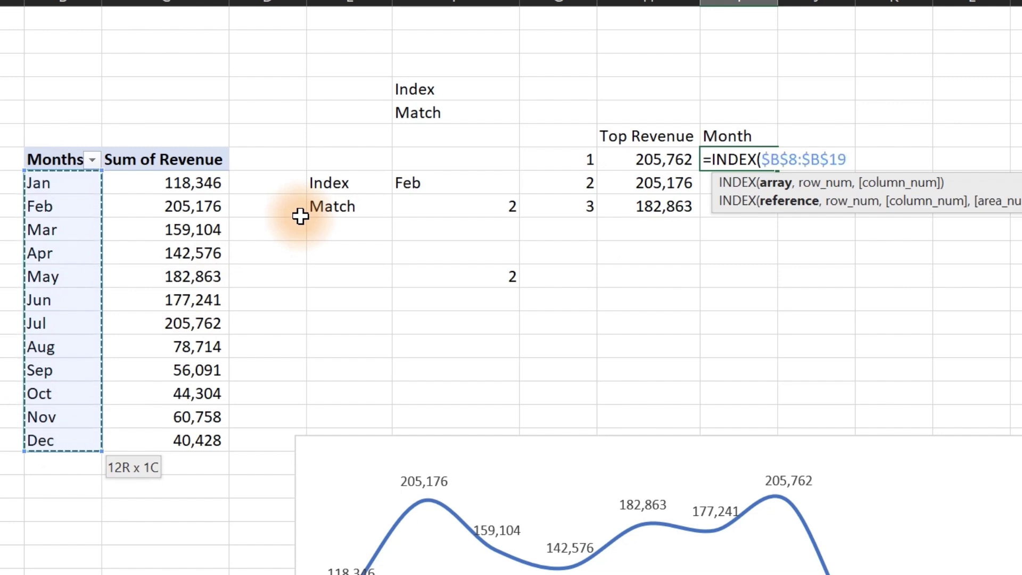
{"action": "type", "text": ","}
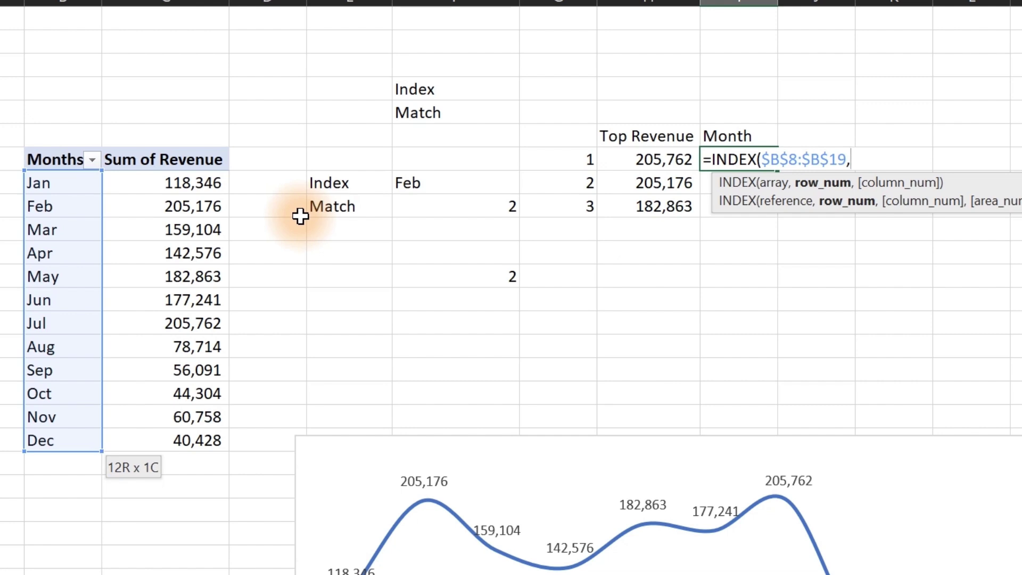
Step: Complete I7's INDEX formula with MATCH(H7,$C$8:$C$19,0) as the row number
{"action": "type", "text": "ma"}
{"action": "key", "text": "Tab"}
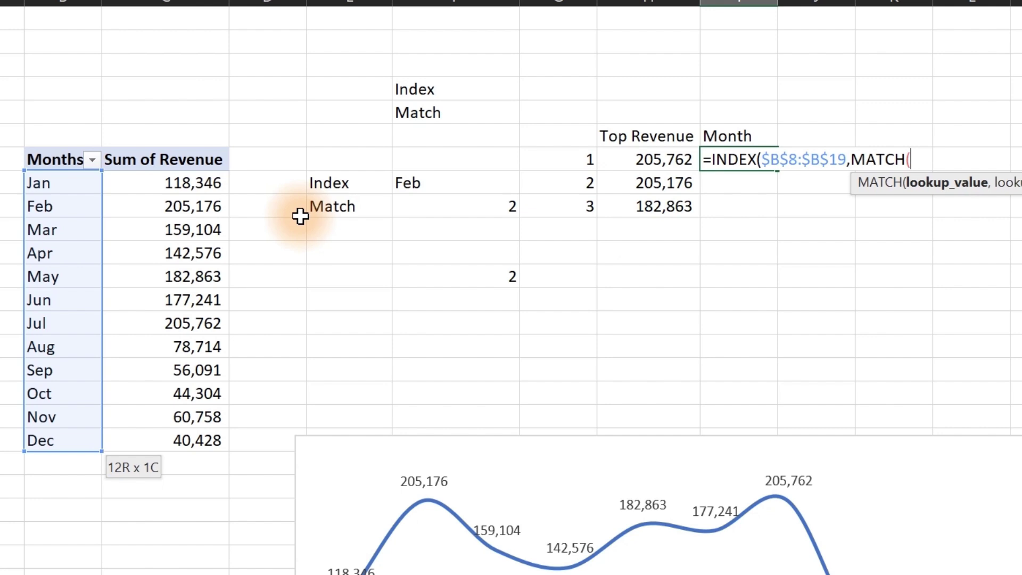
{"action": "left_click", "coordinate": [644, 160]}
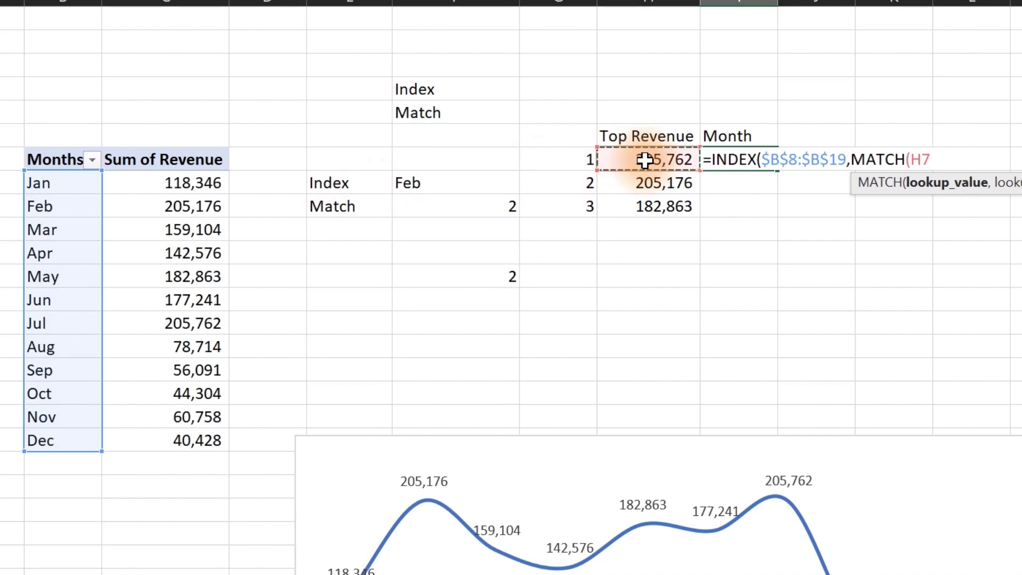
{"action": "type", "text": ","}
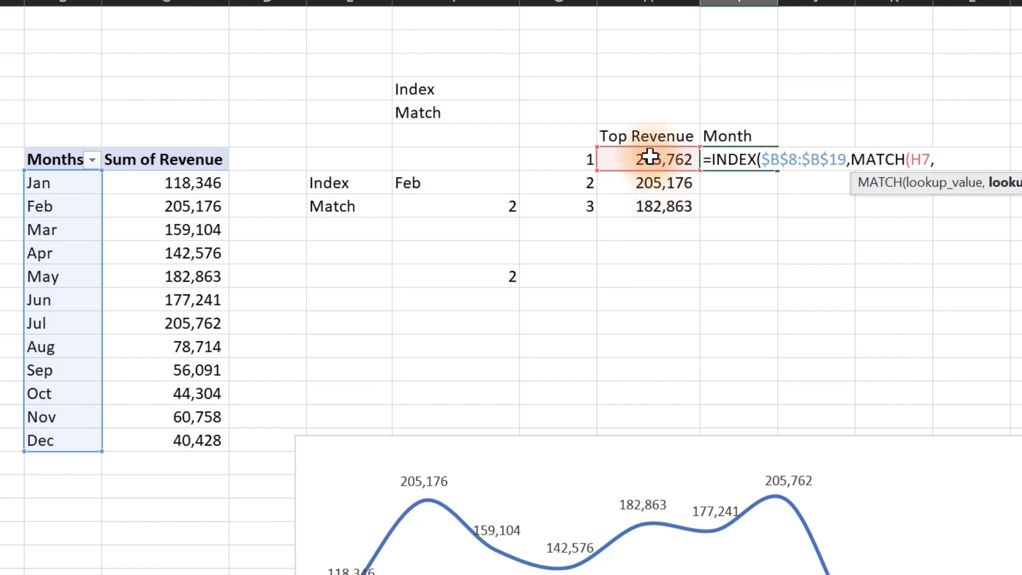
{"action": "left_click", "coordinate": [193, 185]}
{"action": "left_click_drag", "start_coordinate": [193, 185], "coordinate": [195, 437]}
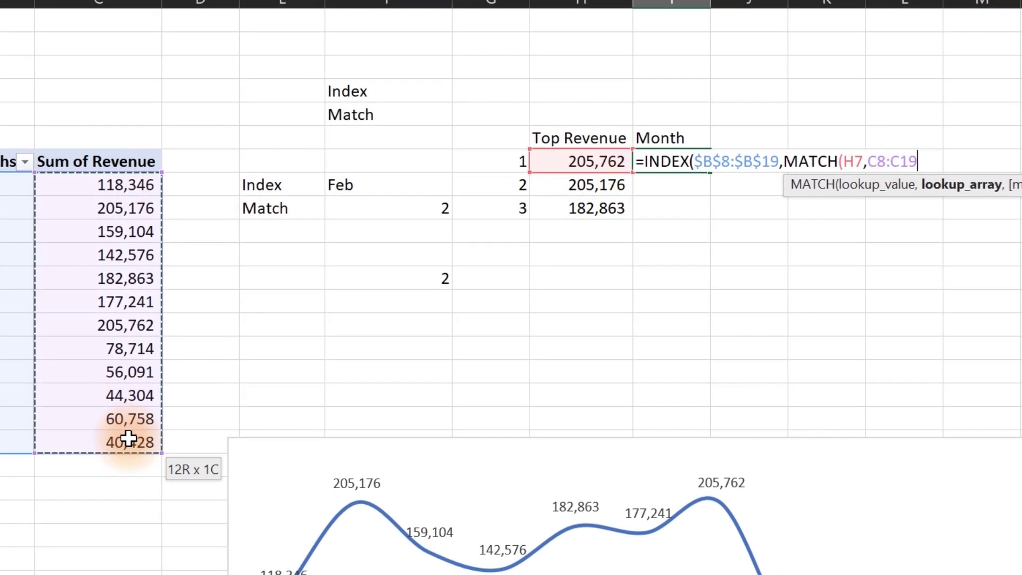
{"action": "key", "text": "F4"}
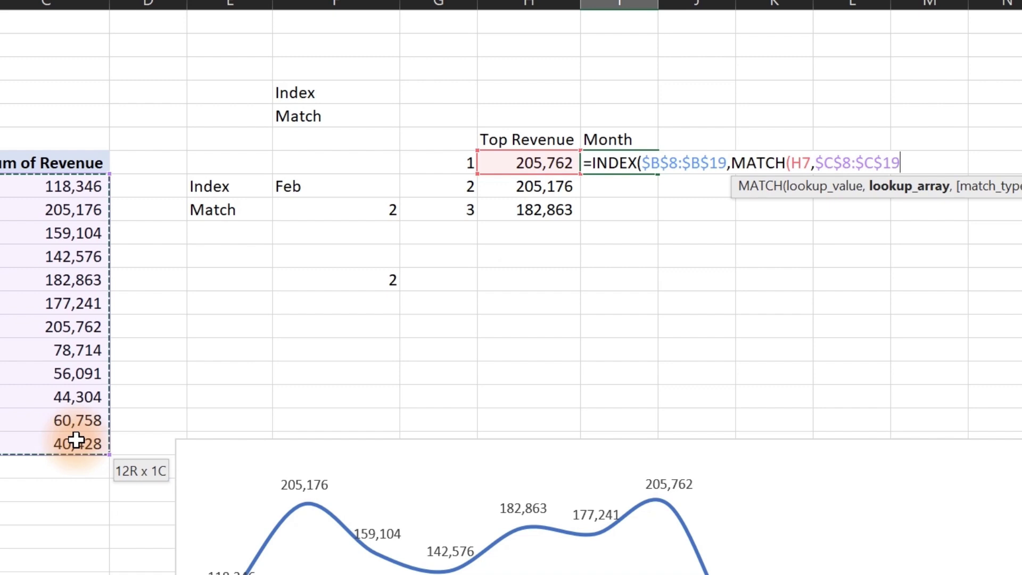
{"action": "type", "text": ","}
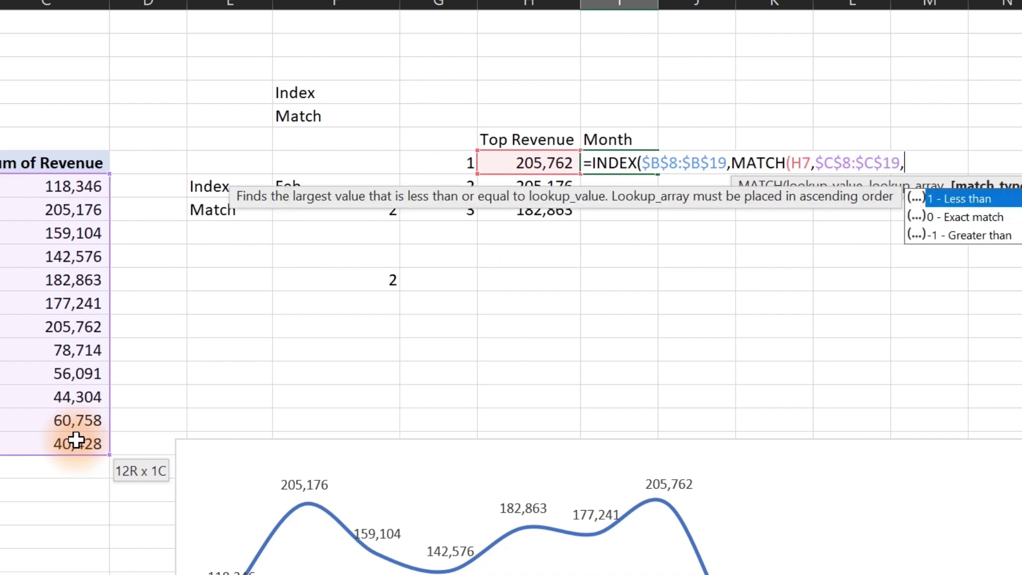
{"action": "type", "text": "0)"}
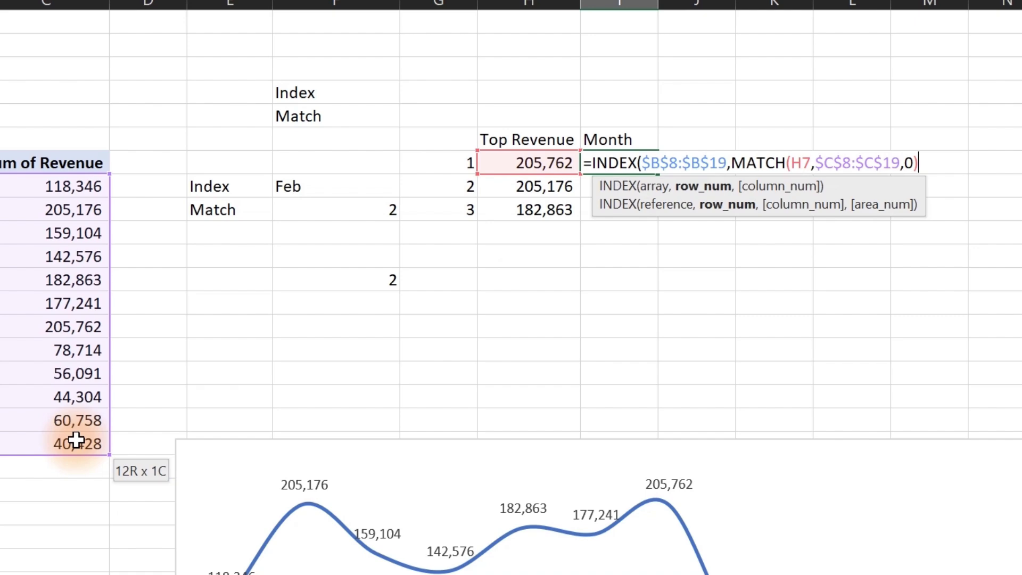
{"action": "type", "text": ")"}
{"action": "key", "text": "Return"}
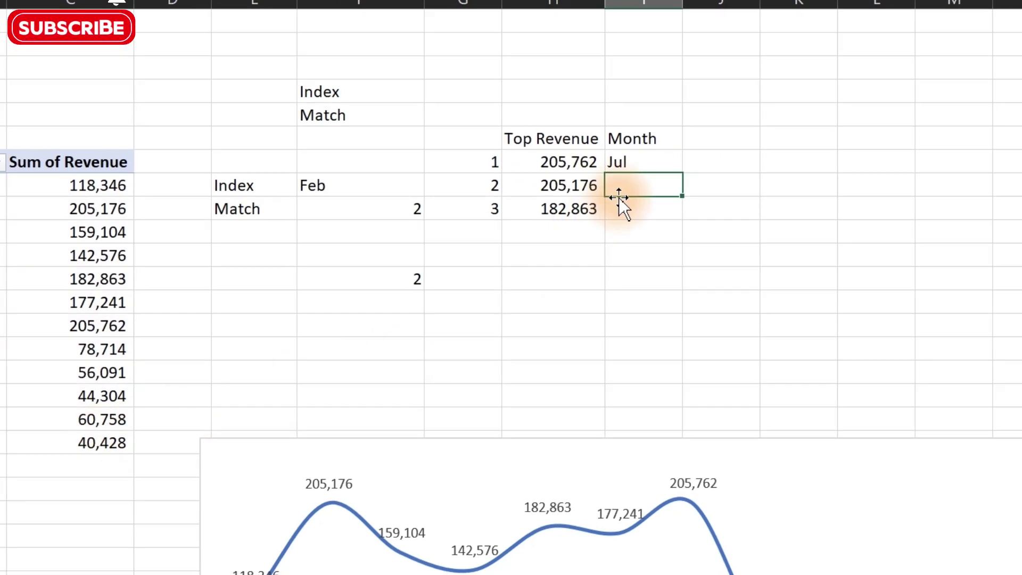
Step: Fill the month formula from I7 down to I9 and clear the practice lookup cells in E3:F12
{"action": "left_click", "coordinate": [623, 162]}
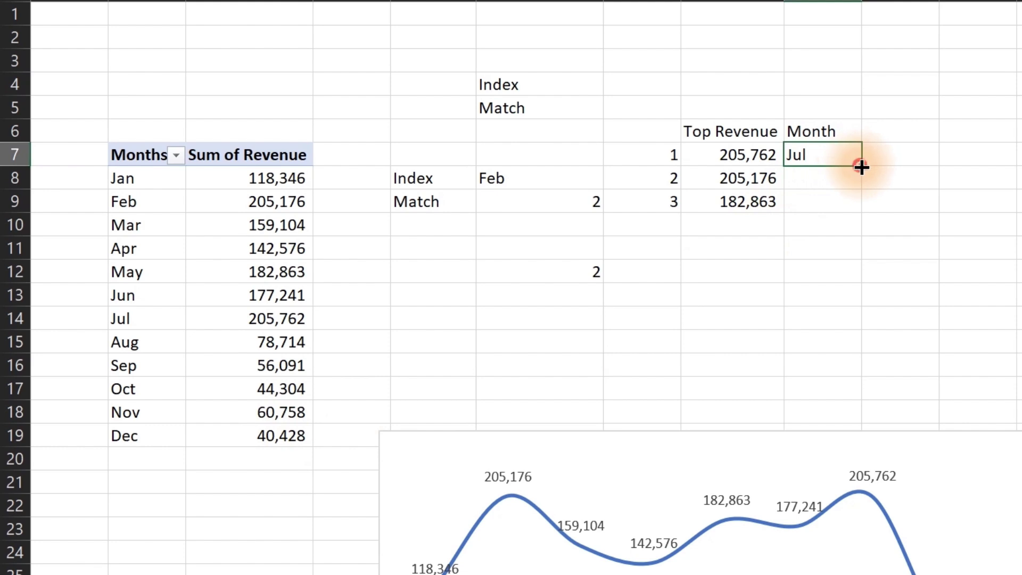
{"action": "left_click_drag", "start_coordinate": [861, 167], "coordinate": [860, 210]}
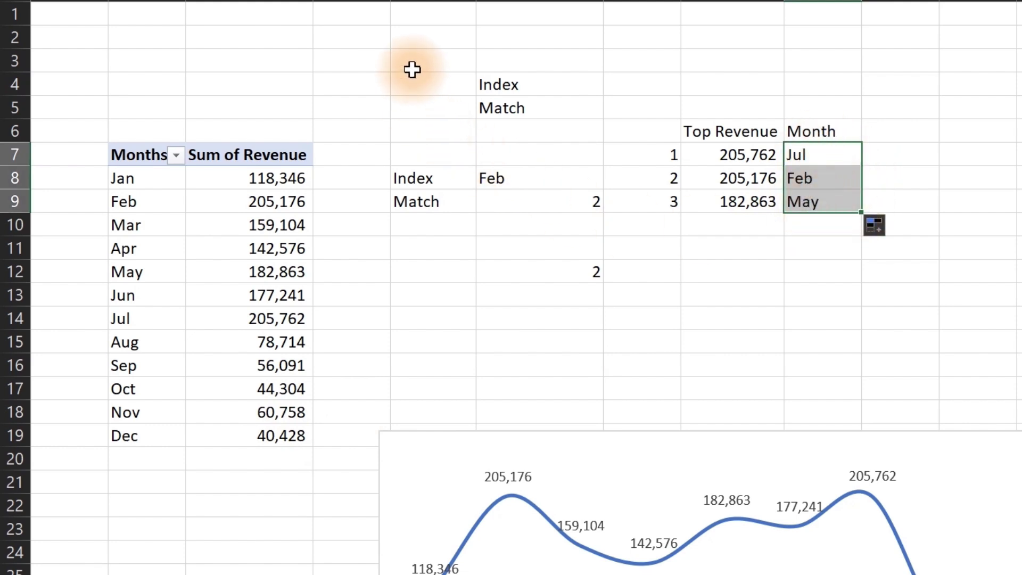
{"action": "left_click_drag", "start_coordinate": [413, 67], "coordinate": [590, 282]}
{"action": "key", "text": "Delete"}
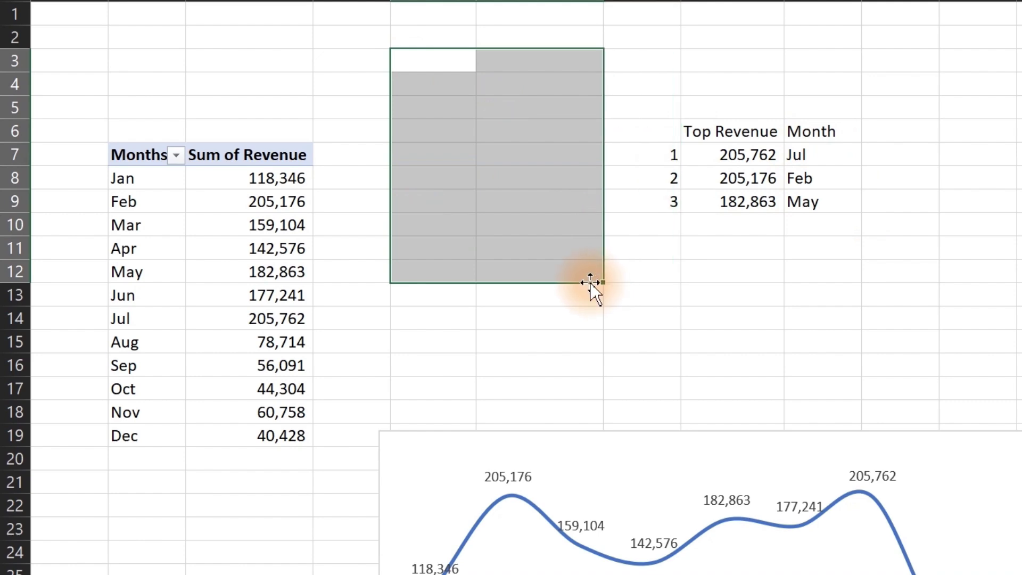
{"action": "left_click_drag", "start_coordinate": [635, 156], "coordinate": [630, 200]}
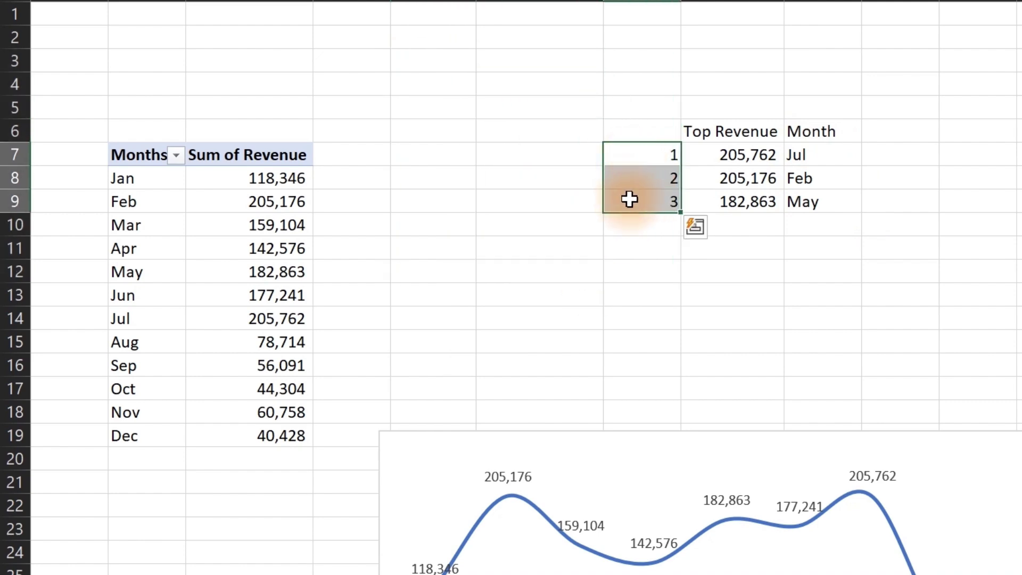
{"action": "key", "text": "Delete"}
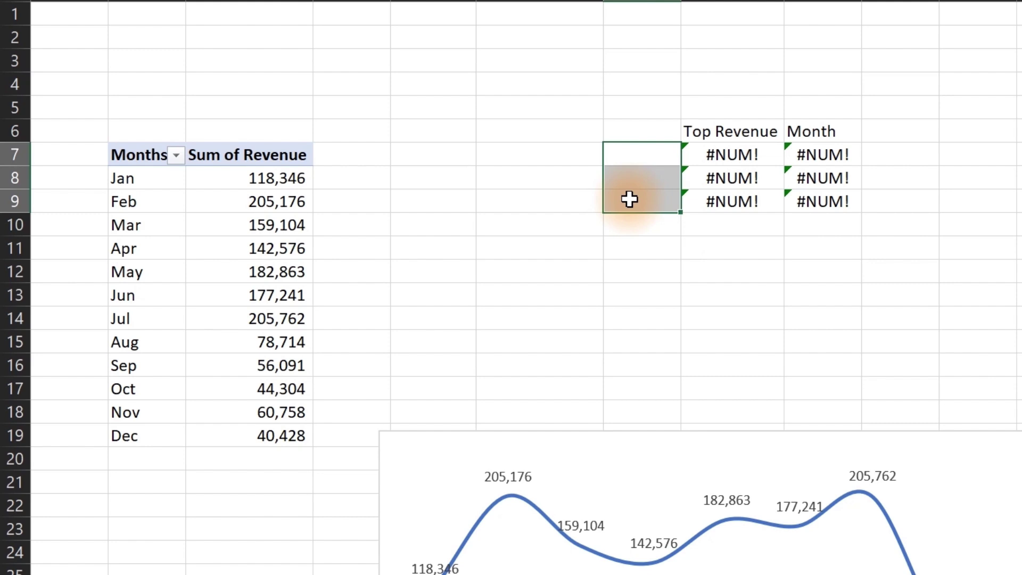
{"action": "key", "text": "ctrl+z"}
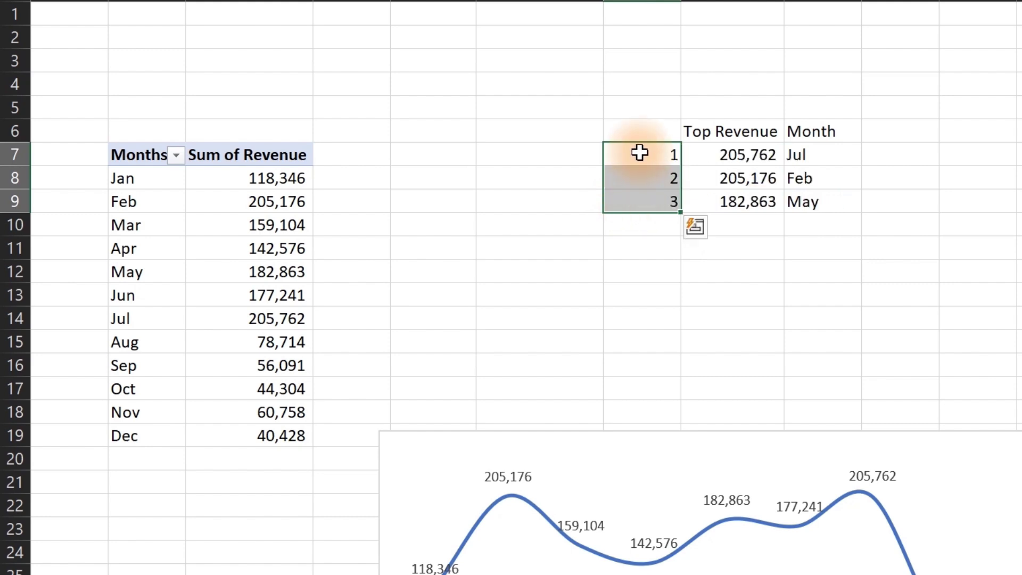
Step: Enter the header "Position" in G6 above the rank numbers
{"action": "left_click", "coordinate": [639, 132]}
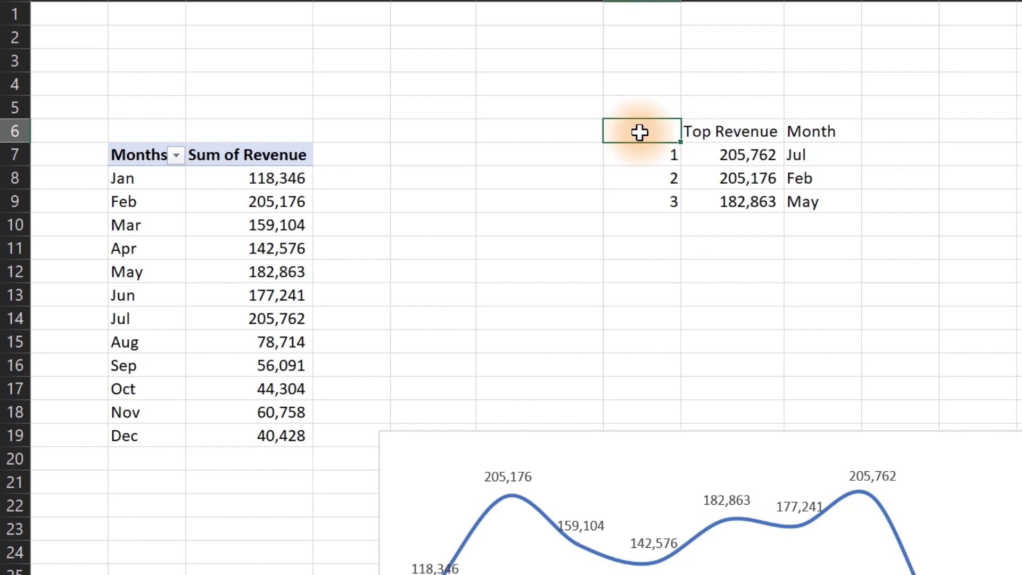
{"action": "double_click", "coordinate": [640, 132]}
{"action": "type", "text": "P"}
{"action": "key", "text": "BackSpace"}
{"action": "type", "text": "Position"}
{"action": "key", "text": "Return"}
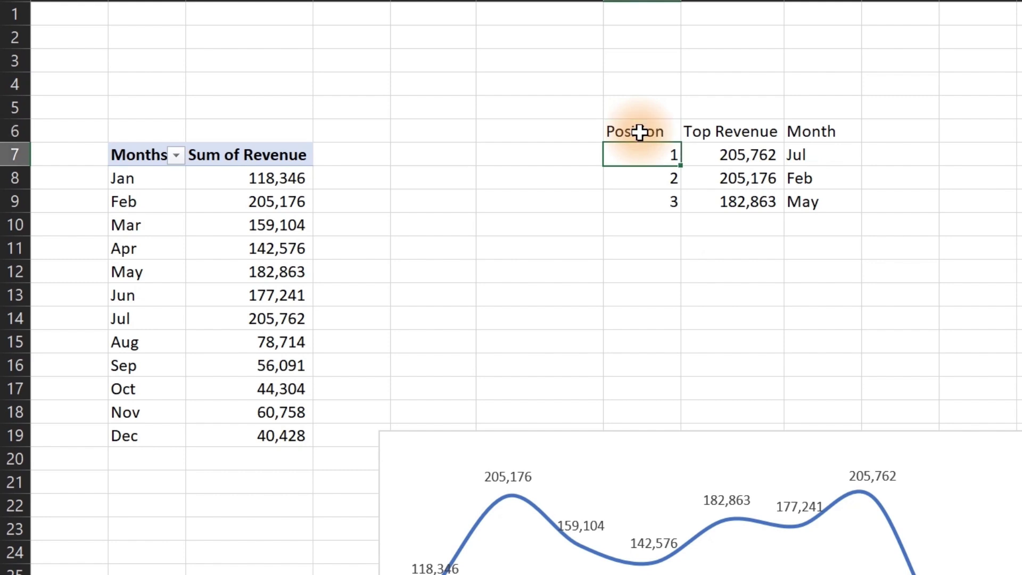
Step: Make the top-three table's header row G6:I6 bold
{"action": "left_click_drag", "start_coordinate": [640, 132], "coordinate": [793, 196]}
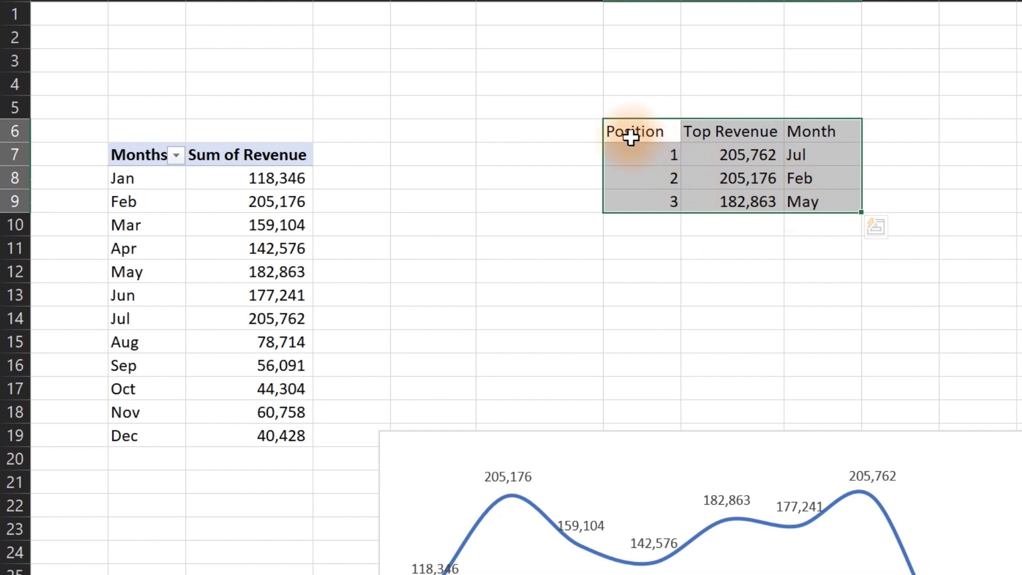
{"action": "left_click_drag", "start_coordinate": [632, 138], "coordinate": [813, 129]}
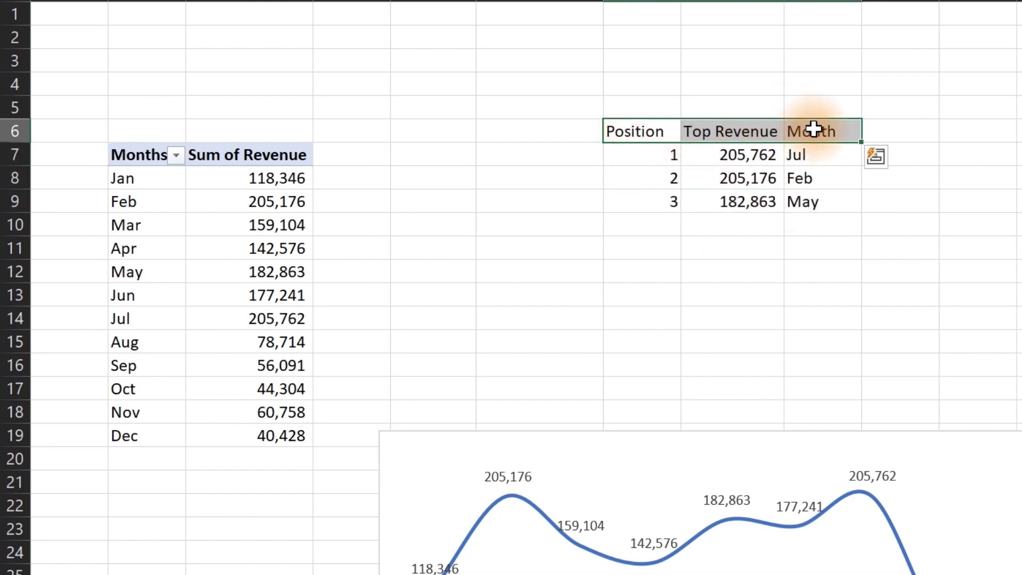
{"action": "key", "text": "ctrl+b"}
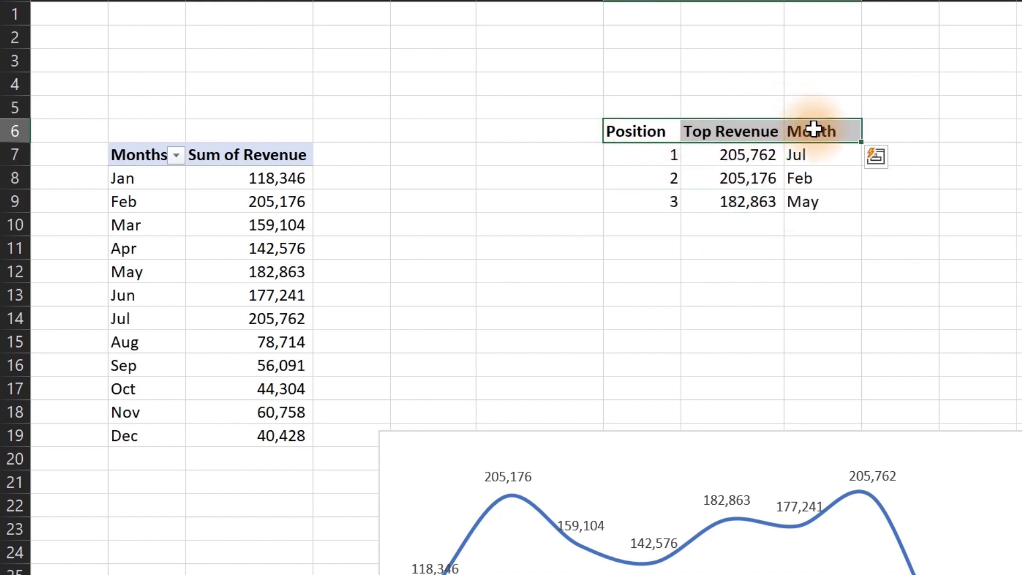
{"action": "left_click", "coordinate": [636, 268]}
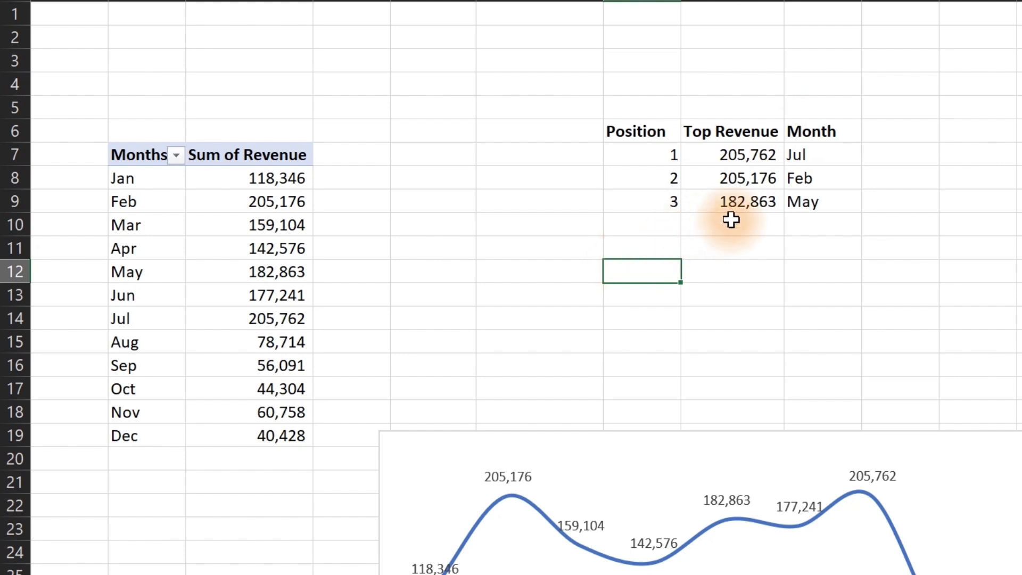
Step: Enter the label "Percentage of Top3 Months" in G11 below the top-three table
{"action": "left_click_drag", "start_coordinate": [744, 157], "coordinate": [738, 199]}
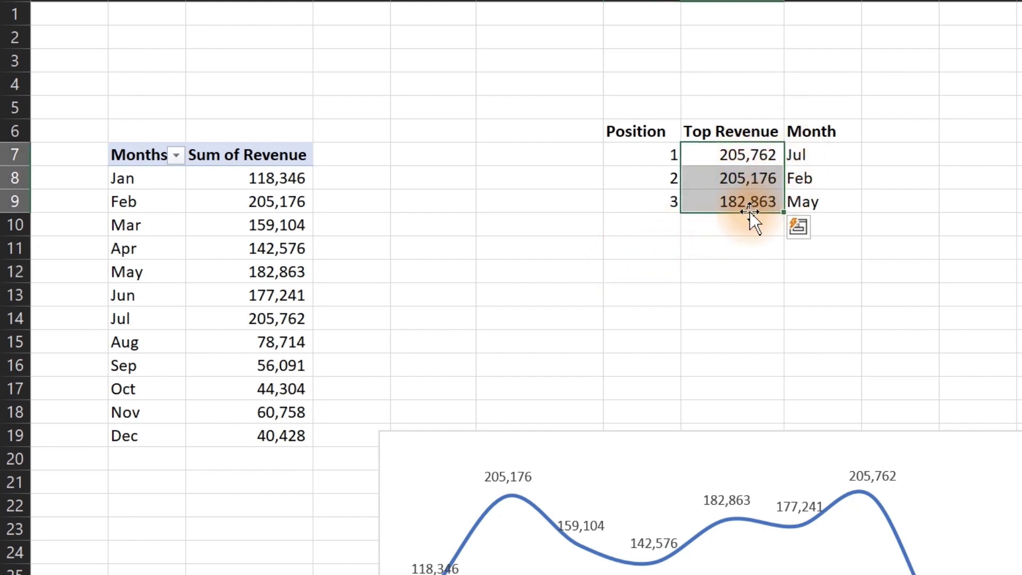
{"action": "left_click", "coordinate": [659, 253]}
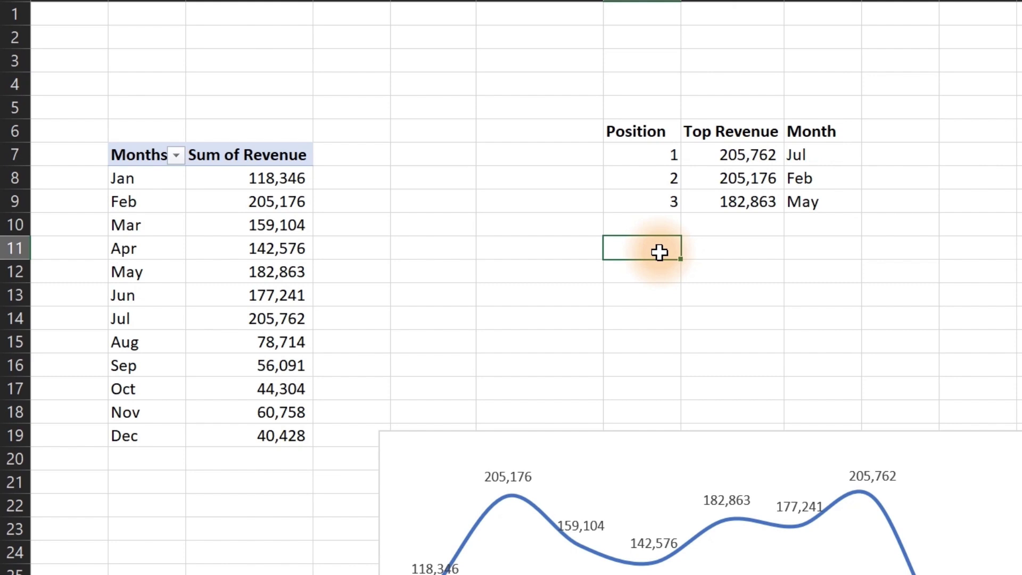
{"action": "type", "text": "Per"}
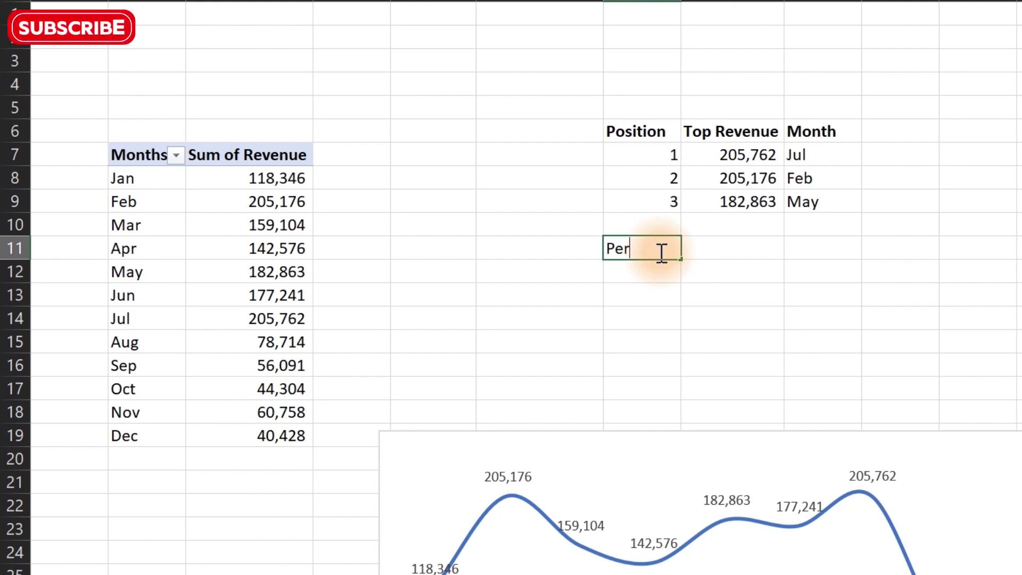
{"action": "type", "text": "centage"}
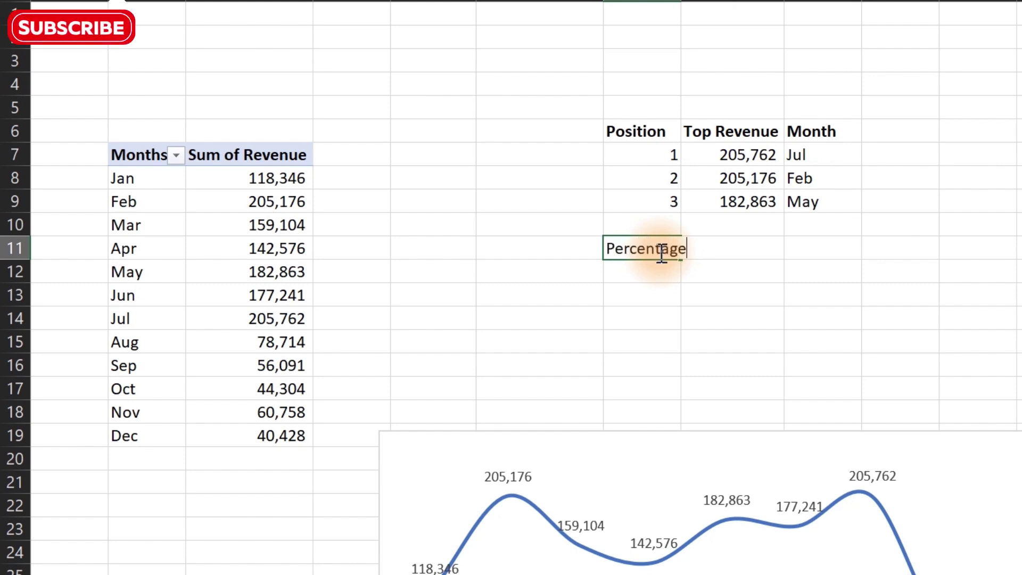
{"action": "type", "text": " of Top"}
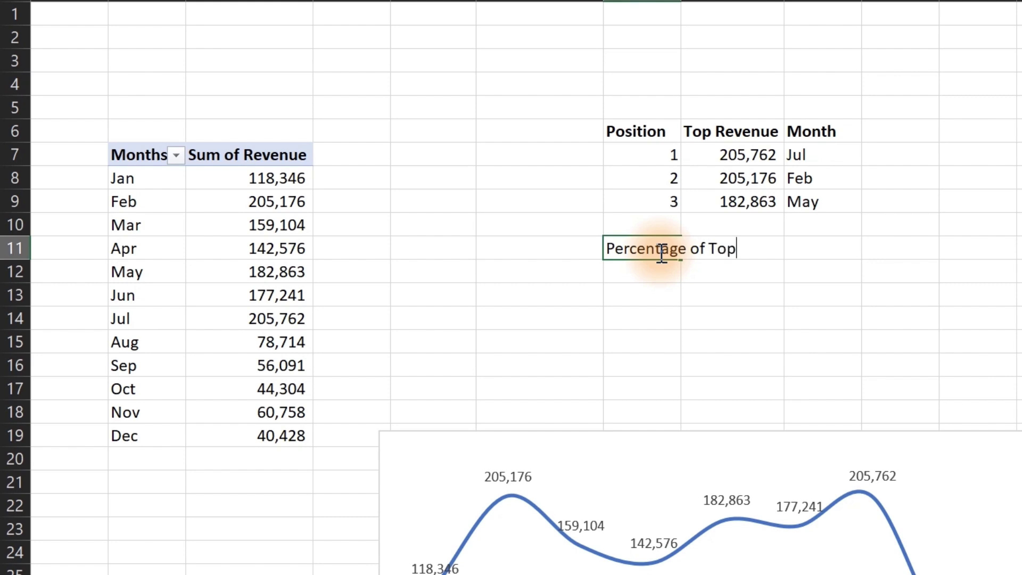
{"action": "type", "text": "3"}
{"action": "type", "text": " m"}
{"action": "key", "text": "BackSpace"}
{"action": "type", "text": "Months"}
{"action": "key", "text": "Return"}
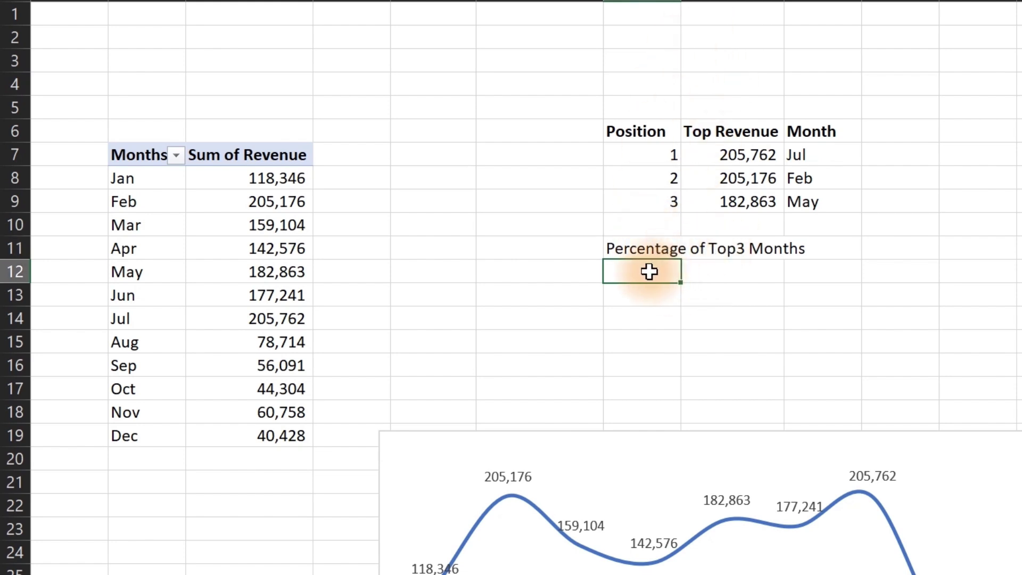
Step: Calculate the top three months' revenue share in G12 by dividing the sum of H7:H9 by the sum of C8:C19
{"action": "type", "text": "=sum"}
{"action": "key", "text": "Tab"}
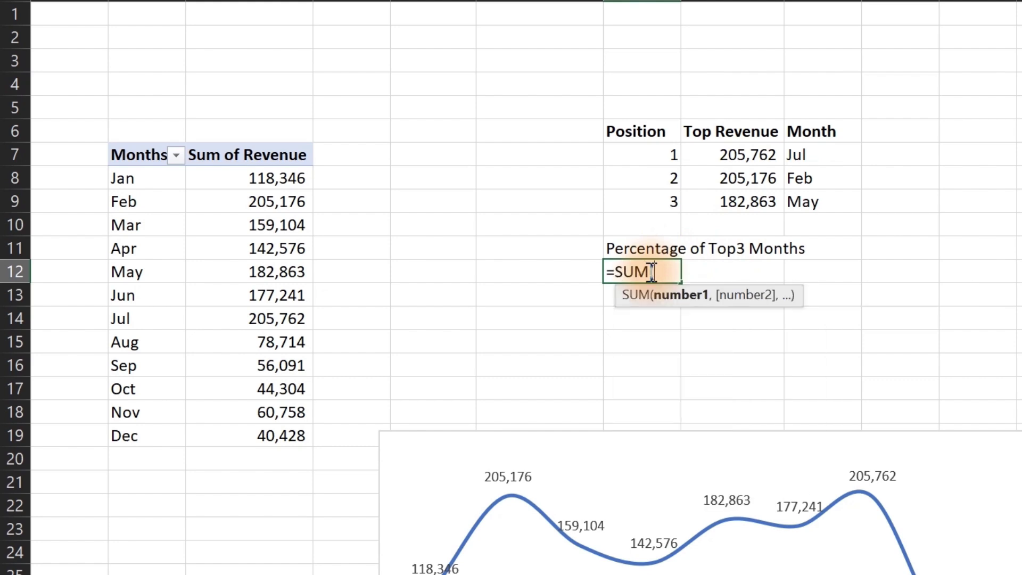
{"action": "left_click_drag", "start_coordinate": [742, 155], "coordinate": [748, 203]}
{"action": "type", "text": ")"}
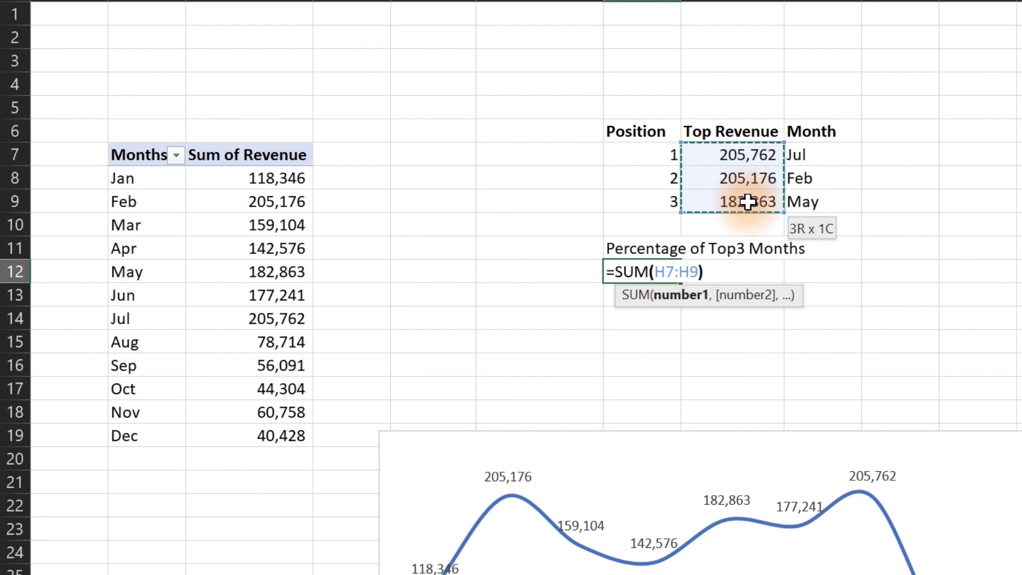
{"action": "type", "text": "/"}
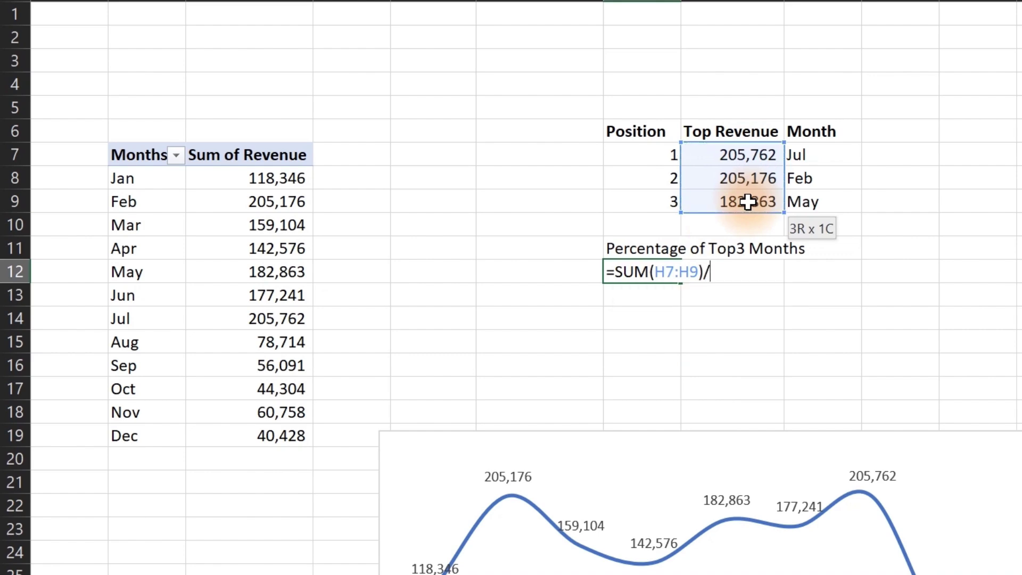
{"action": "type", "text": "sum"}
{"action": "key", "text": "Tab"}
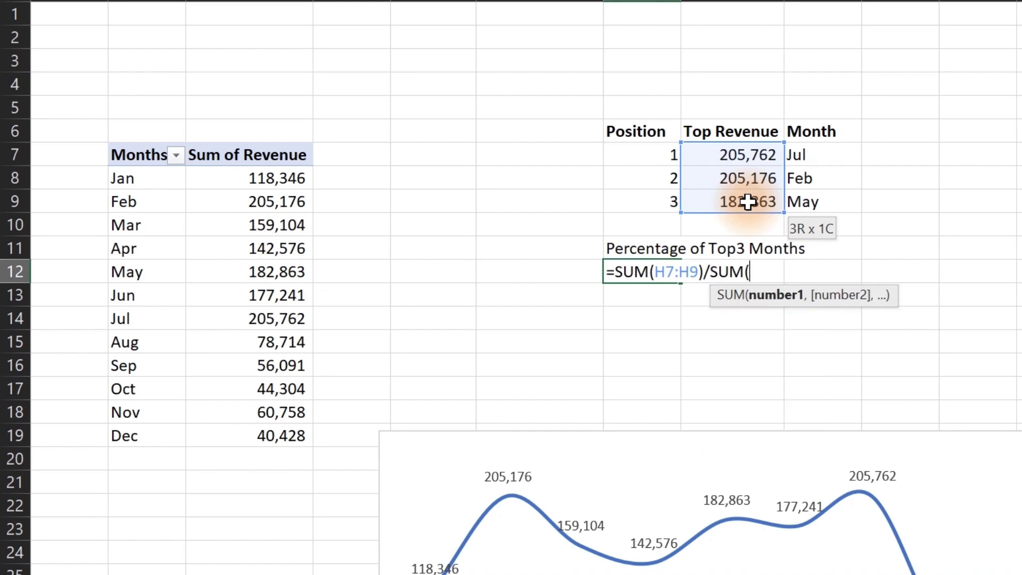
{"action": "left_click_drag", "start_coordinate": [278, 178], "coordinate": [287, 431]}
{"action": "type", "text": ")"}
{"action": "key", "text": "ctrl+Return"}
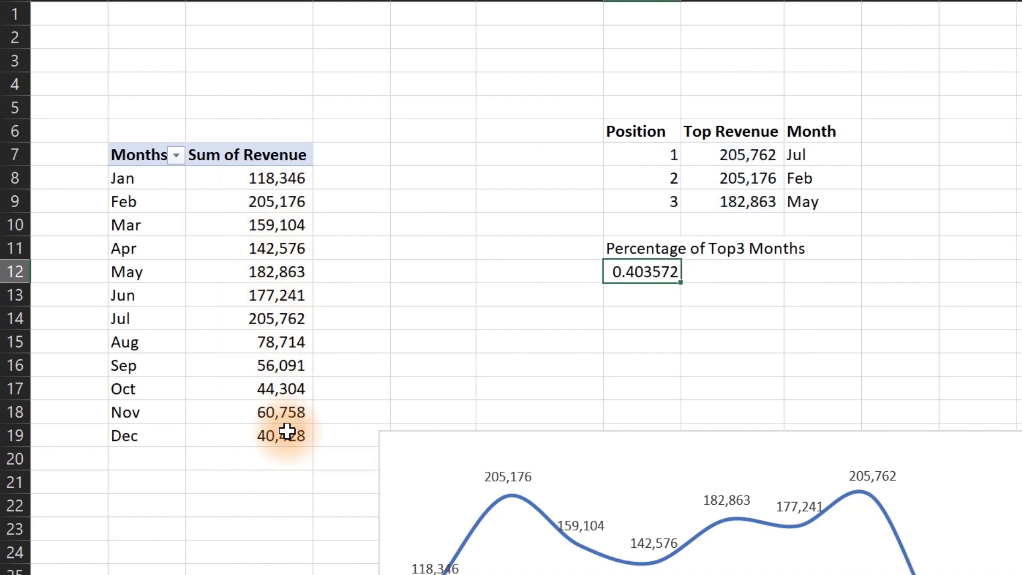
Step: Format the result in G12 as a percentage with two decimal places
{"action": "key", "text": "ctrl+1"}
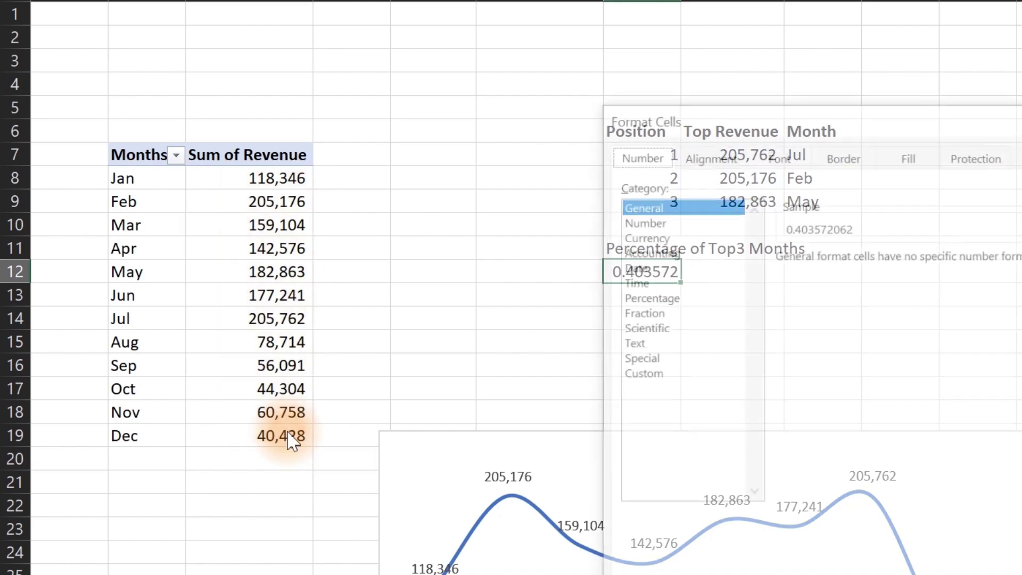
{"action": "left_click", "coordinate": [659, 296]}
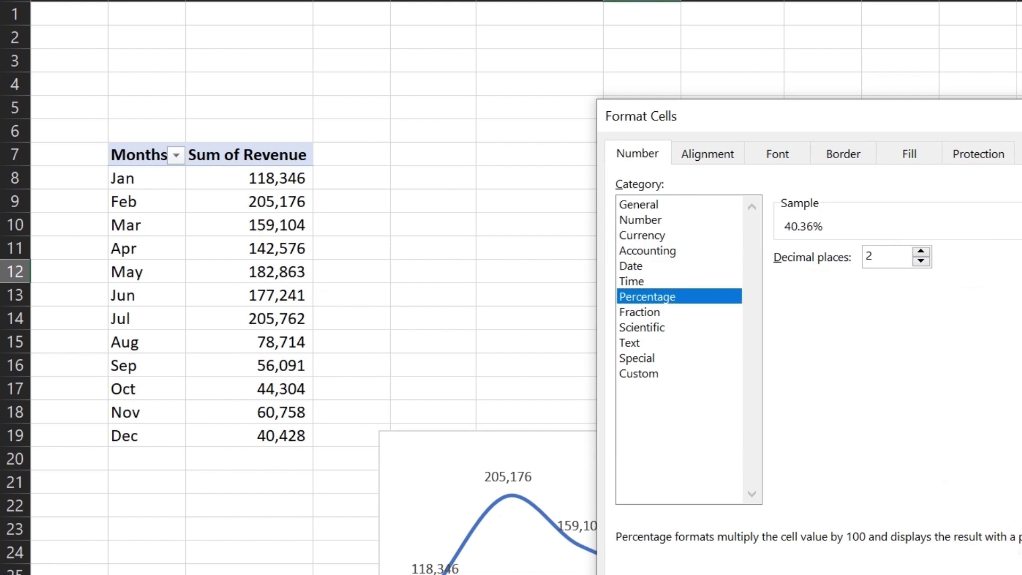
{"action": "key", "text": "Return"}
{"action": "left_click", "coordinate": [687, 341]}
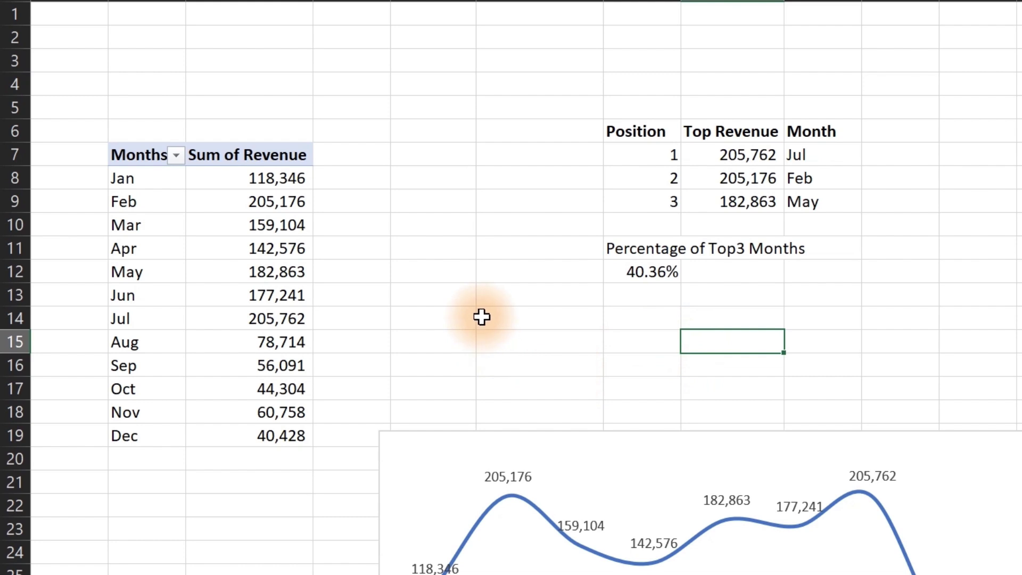
Step: Enter the label "Caption:" in E14 above the chart and make it bold
{"action": "left_click", "coordinate": [449, 317]}
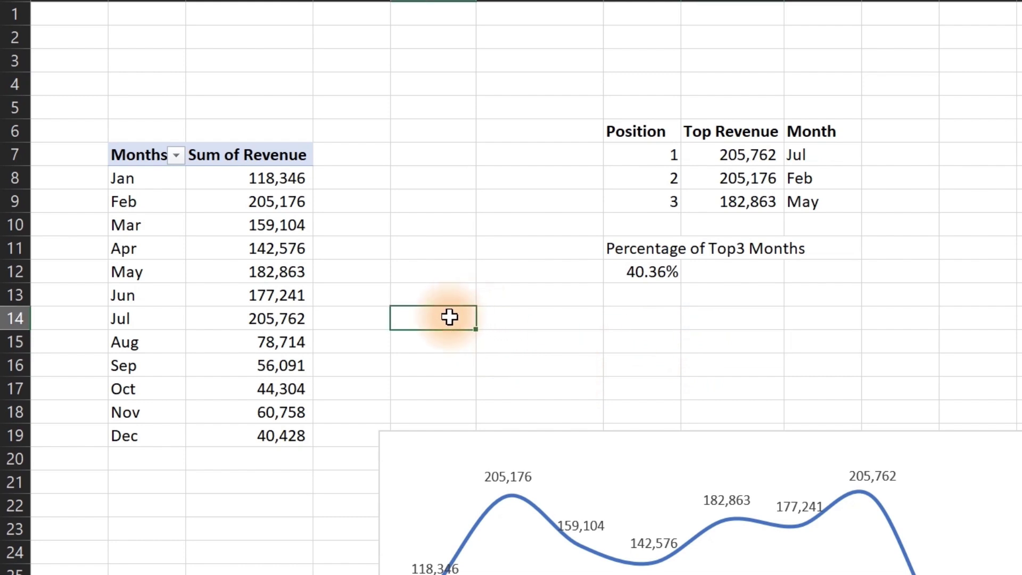
{"action": "type", "text": "Caption"}
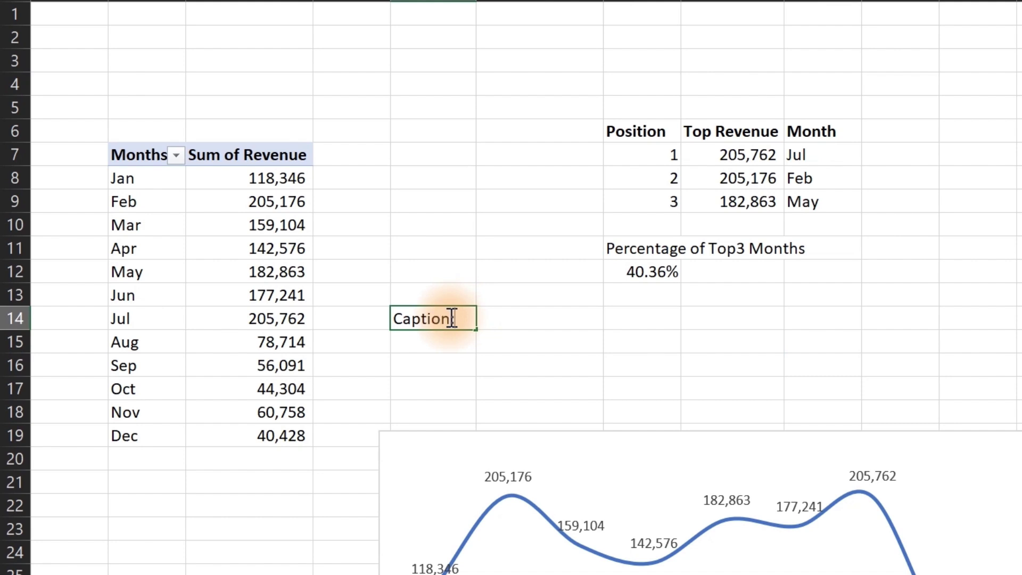
{"action": "key", "text": "ctrl+Return"}
{"action": "key", "text": "ctrl+b"}
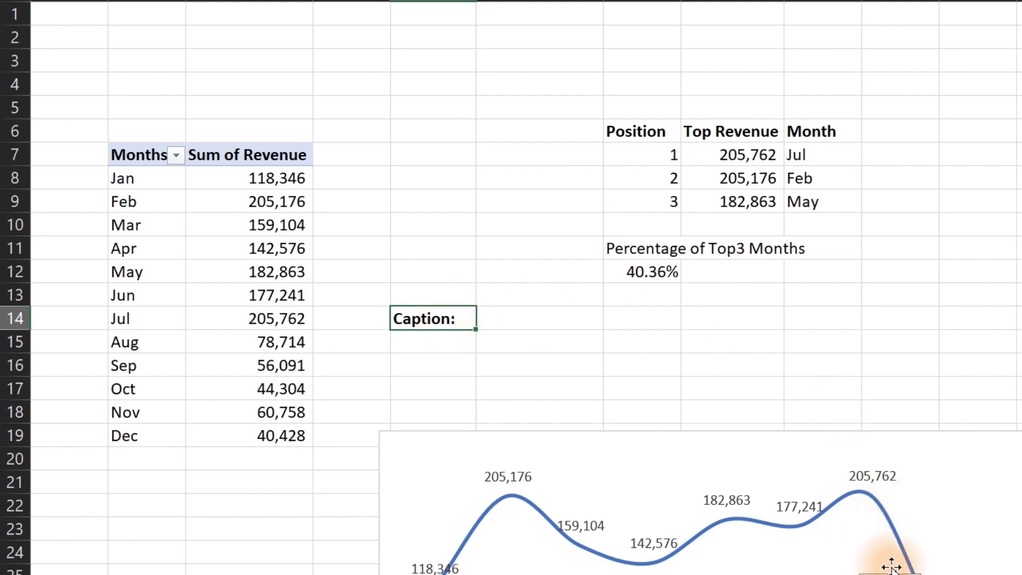
{"action": "left_click", "coordinate": [438, 347]}
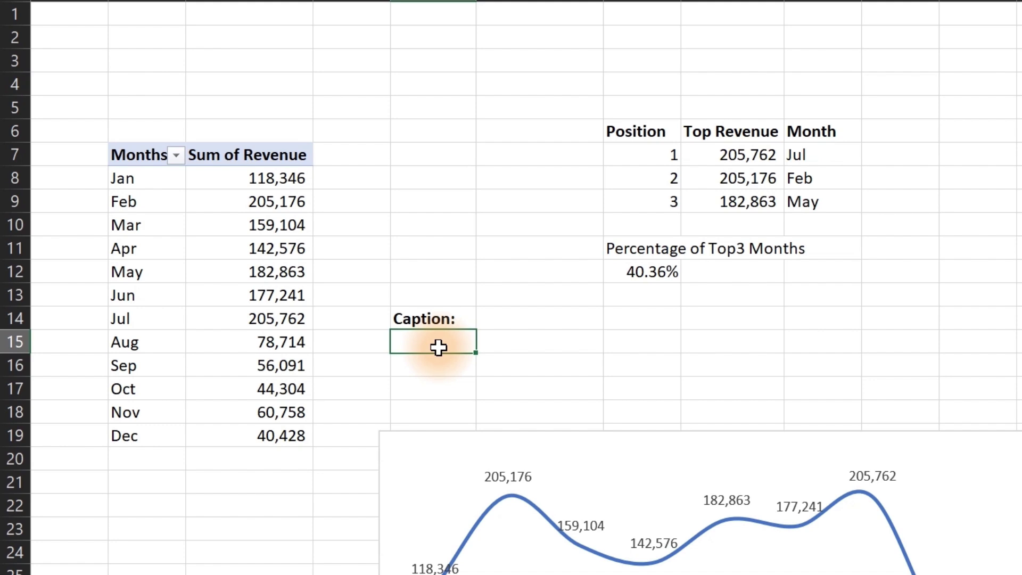
{"action": "type", "text": "=tex"}
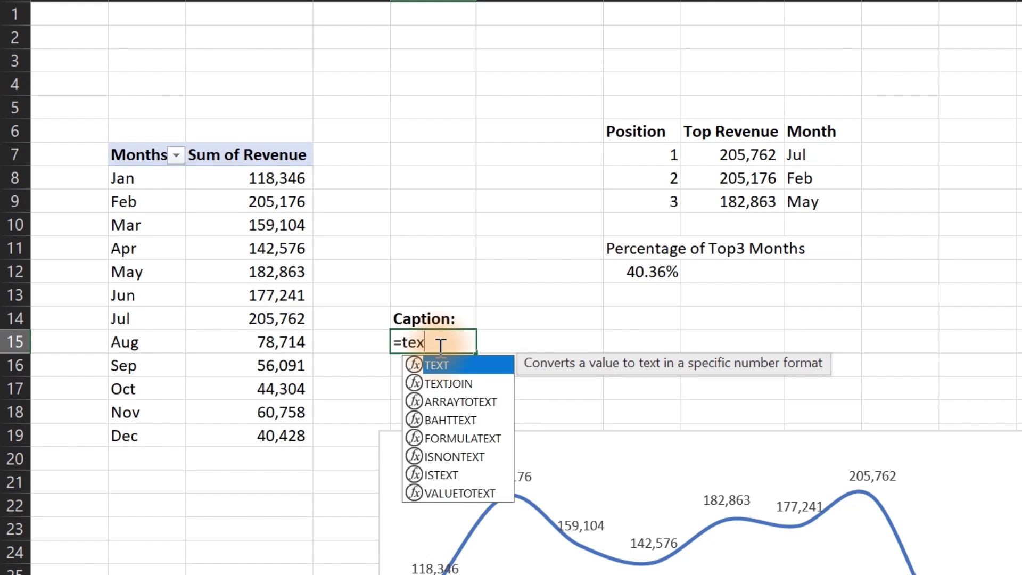
{"action": "key", "text": "Escape"}
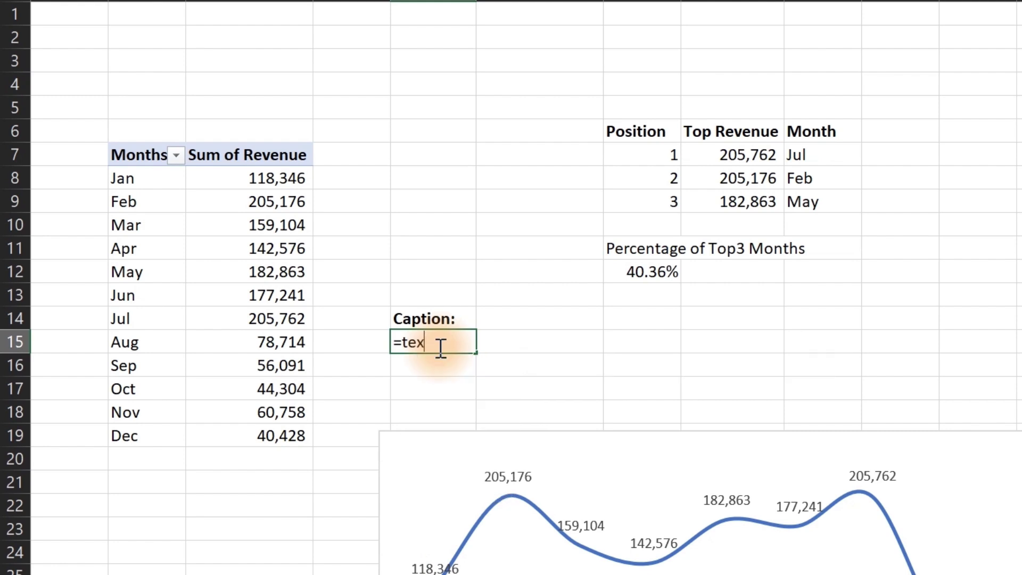
{"action": "key", "text": "Escape"}
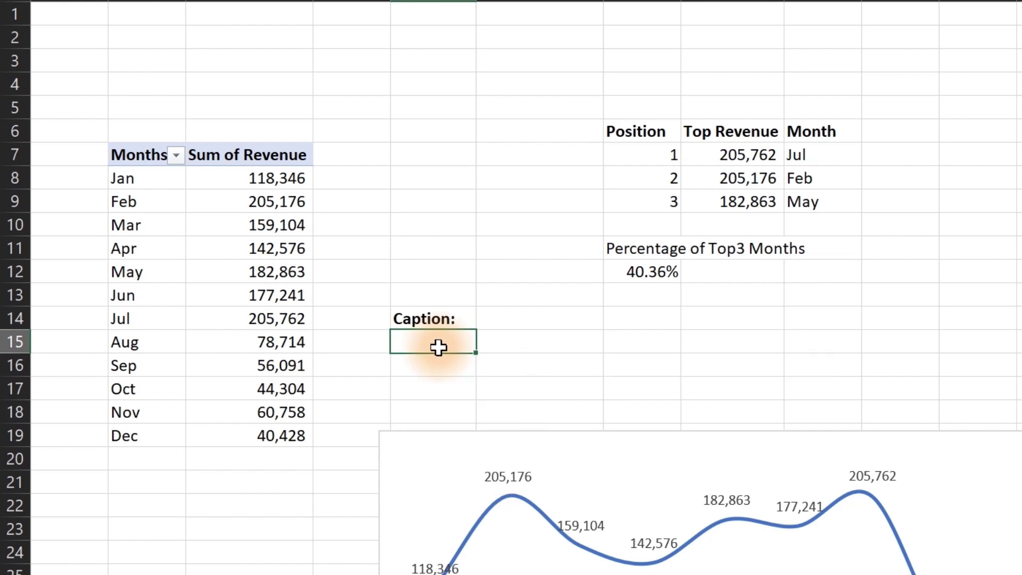
Step: Note the function names "Textjoin" in E6 and "Text" in E7
{"action": "left_click", "coordinate": [420, 141]}
{"action": "type", "text": "Text"}
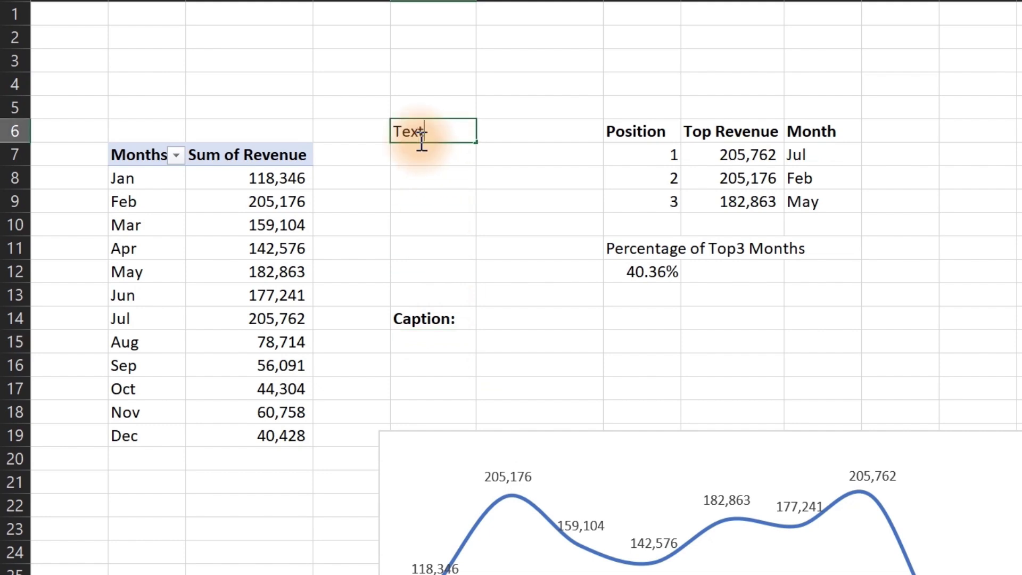
{"action": "type", "text": "join"}
{"action": "key", "text": "Return"}
{"action": "type", "text": "Text"}
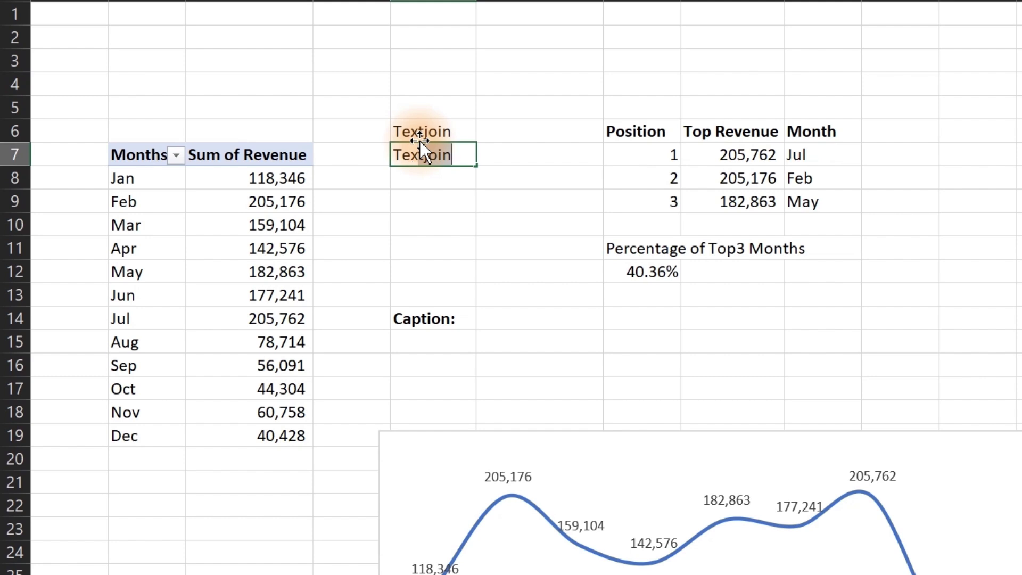
{"action": "key", "text": "Home"}
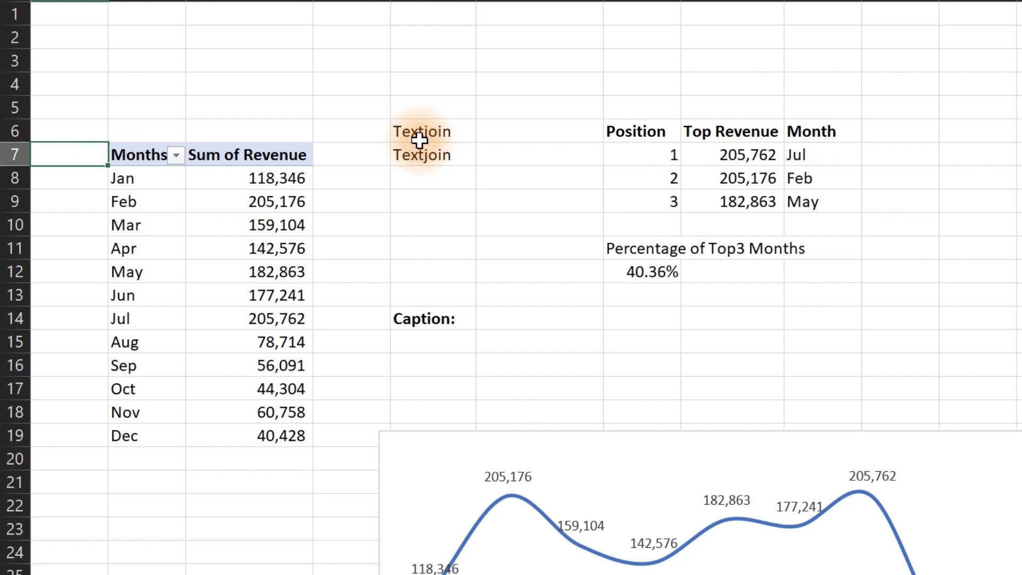
{"action": "left_click", "coordinate": [433, 155]}
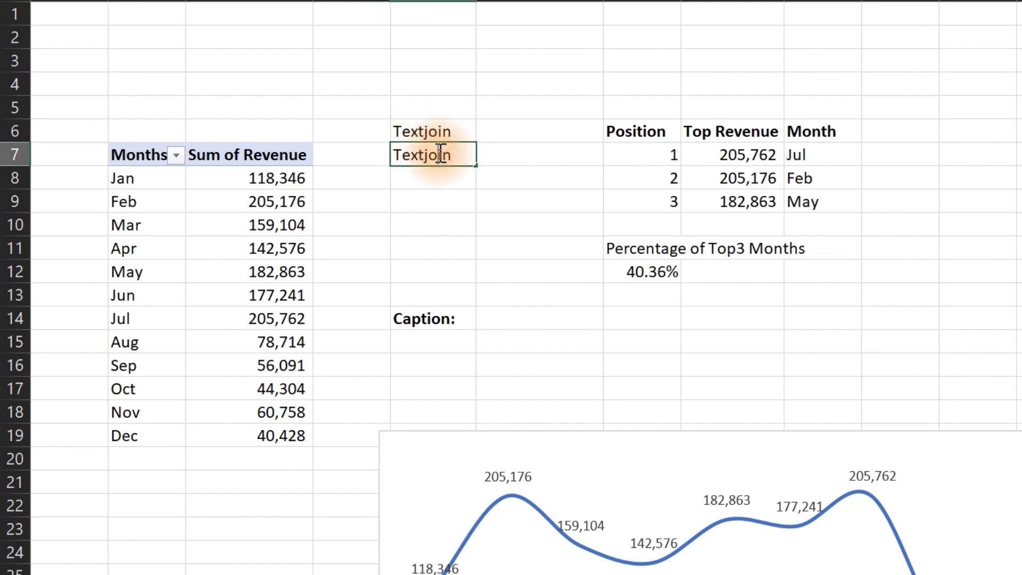
{"action": "double_click", "coordinate": [461, 154]}
{"action": "left_click_drag", "start_coordinate": [463, 154], "coordinate": [427, 155]}
{"action": "key", "text": "BackSpace"}
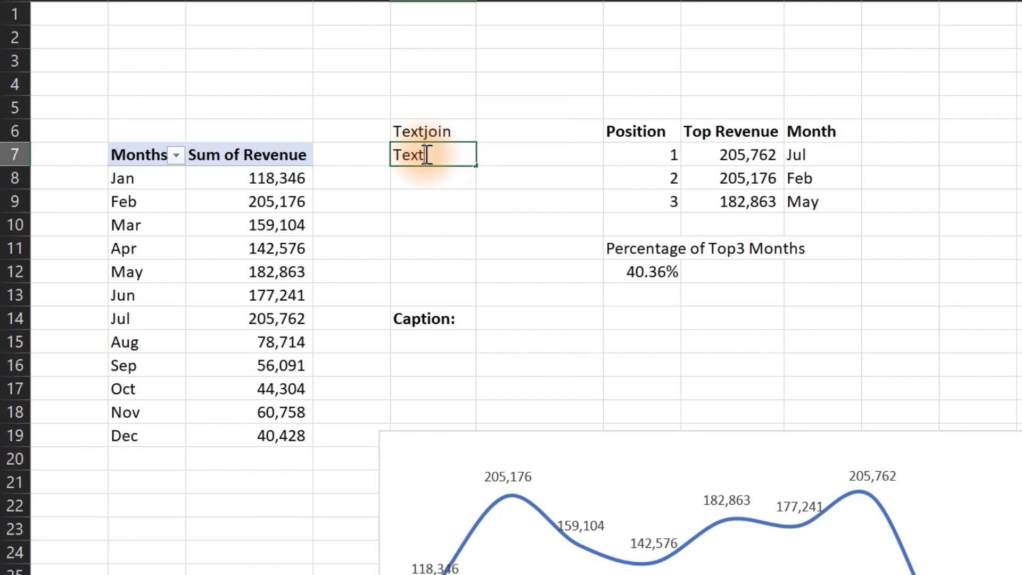
{"action": "key", "text": "Return"}
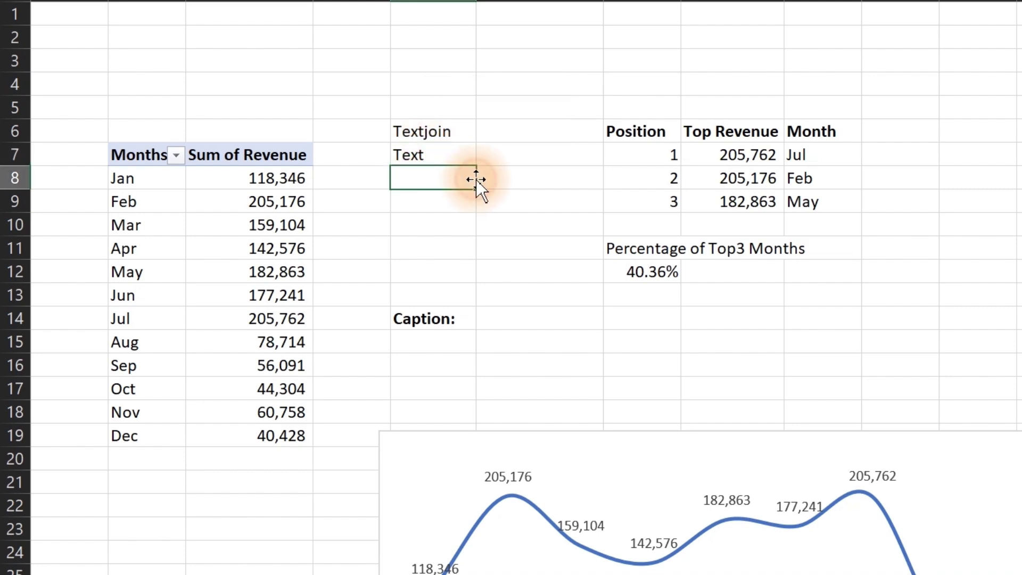
Step: Start a TEXTJOIN formula in E16 with a space as the delimiter and the ignore-empty argument left blank
{"action": "left_click", "coordinate": [446, 128]}
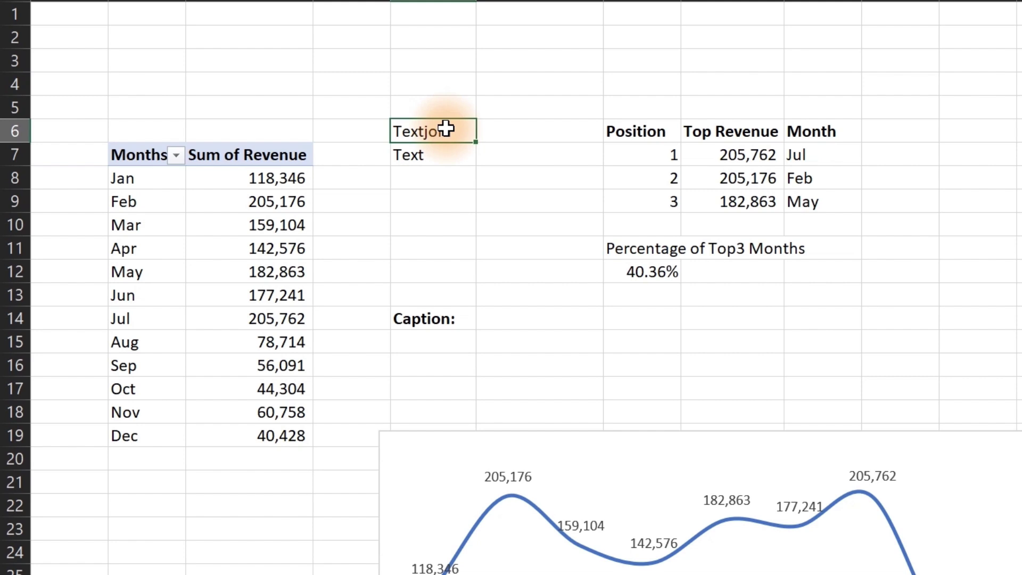
{"action": "left_click", "coordinate": [441, 157]}
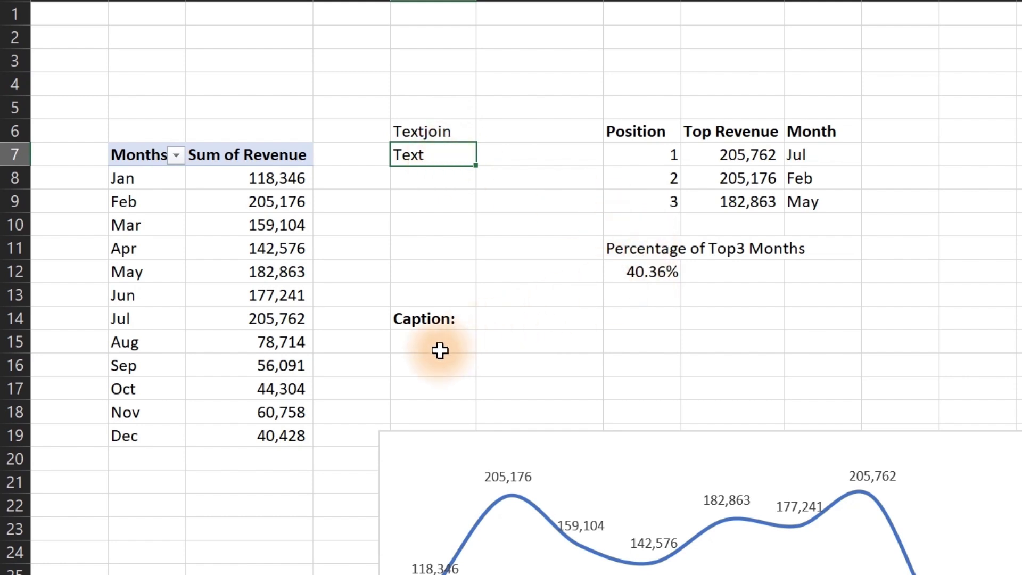
{"action": "left_click", "coordinate": [438, 351]}
{"action": "left_click", "coordinate": [433, 360]}
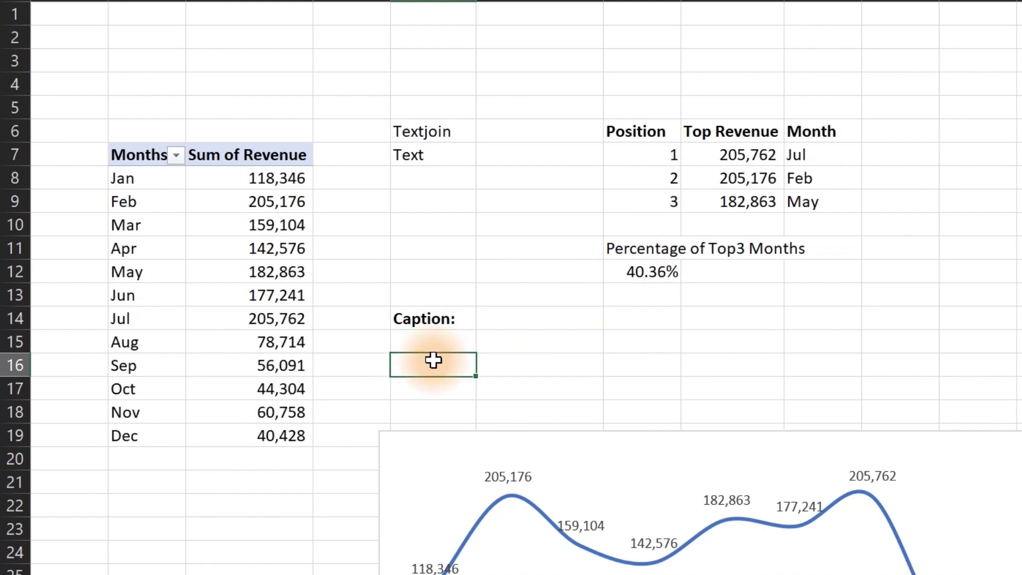
{"action": "type", "text": "=tex"}
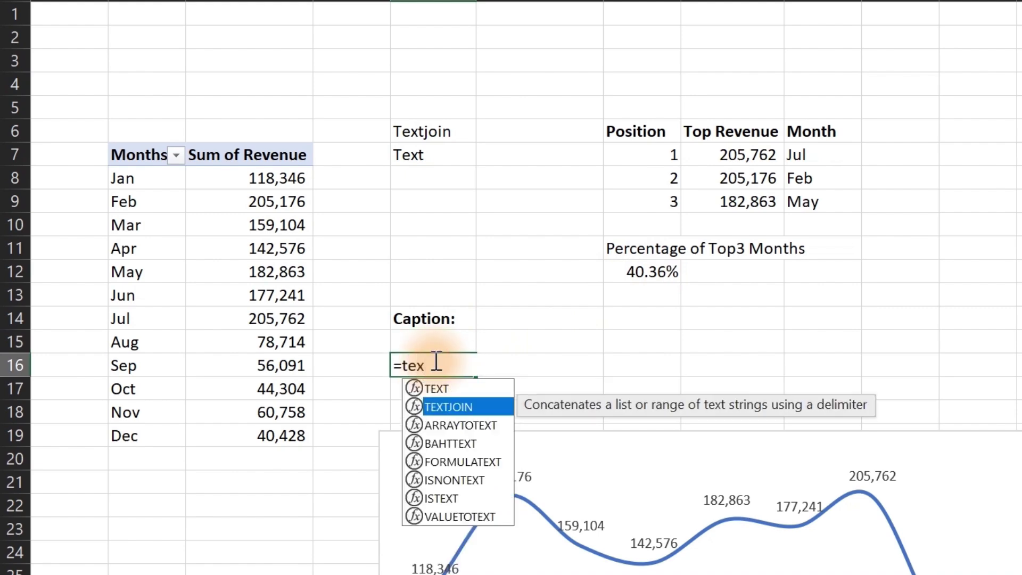
{"action": "key", "text": "Tab"}
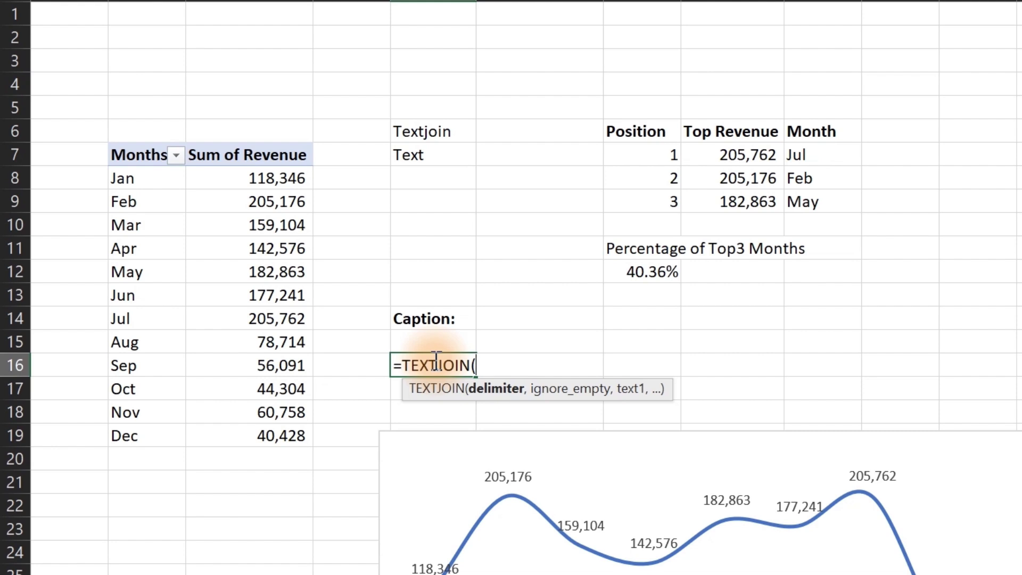
{"action": "type", "text": "\" \""}
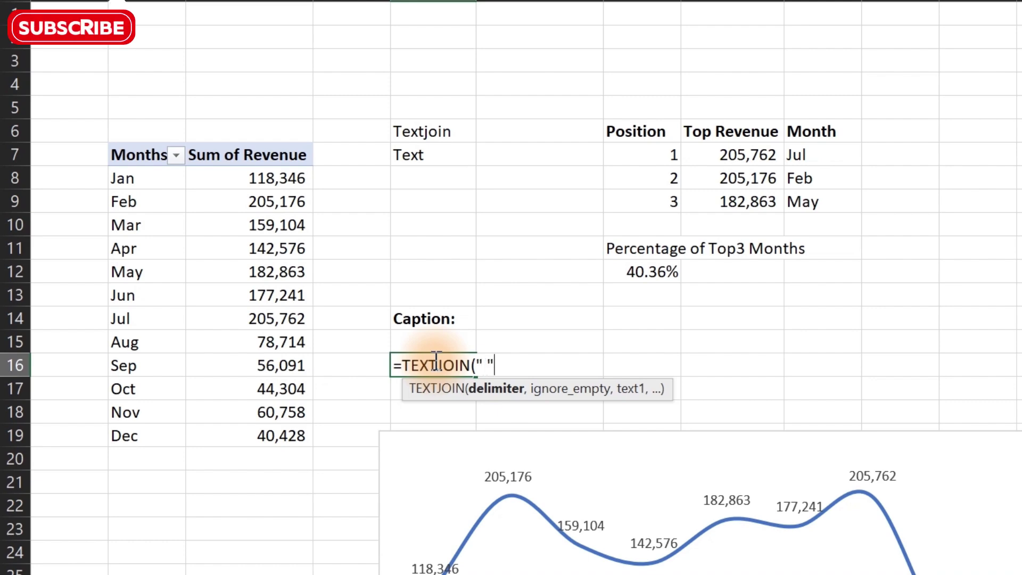
{"action": "type", "text": ","}
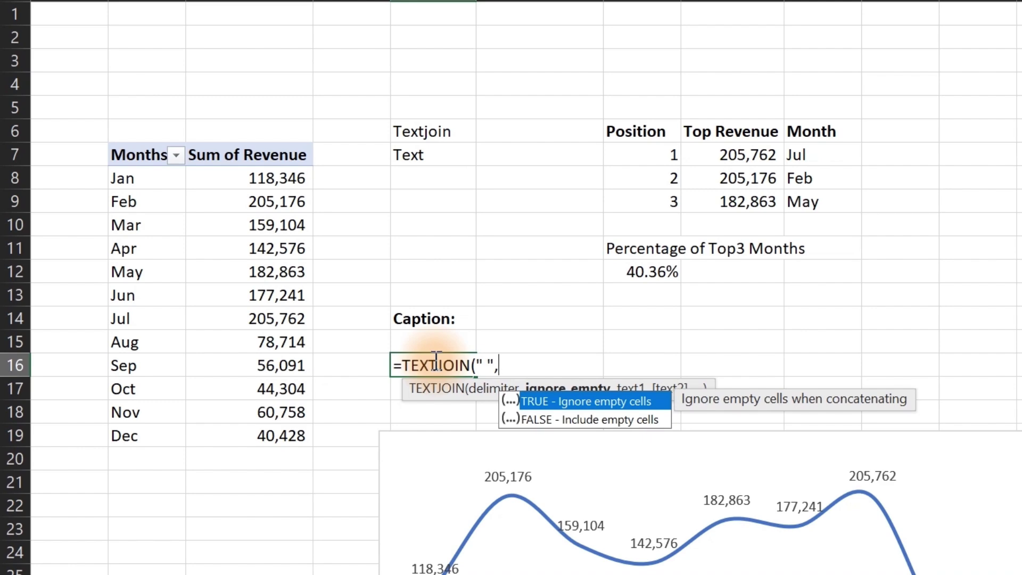
{"action": "type", "text": ","}
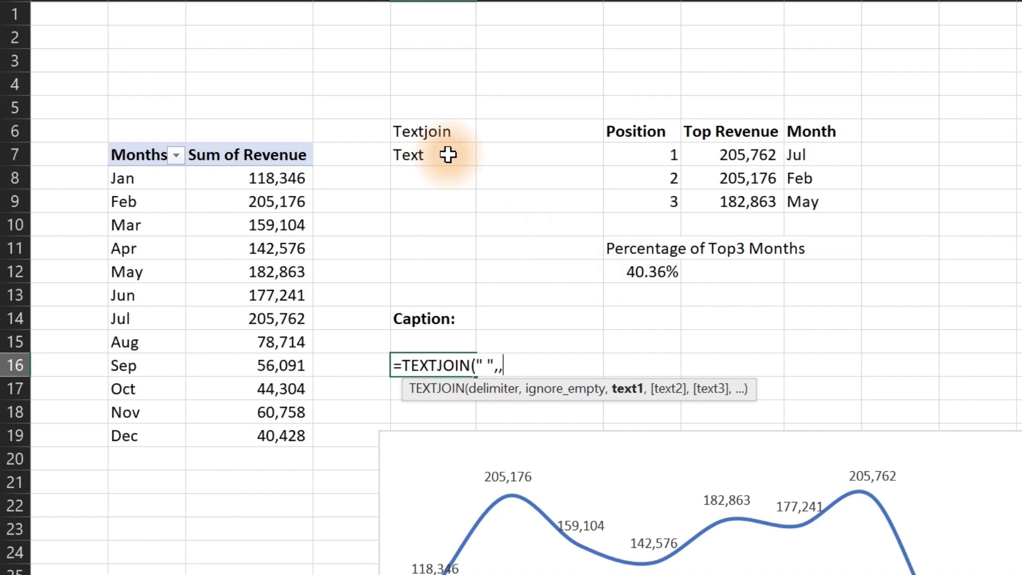
Step: Add the top-three percentage in G12 and the text "of our revenue came from" as the first text arguments of the TEXTJOIN formula
{"action": "left_click", "coordinate": [641, 268]}
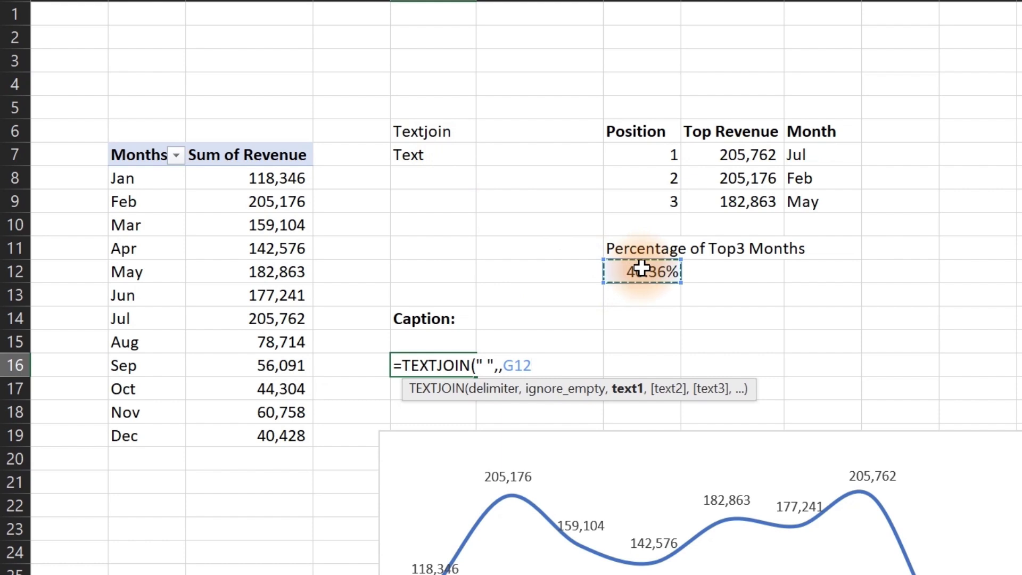
{"action": "type", "text": ","}
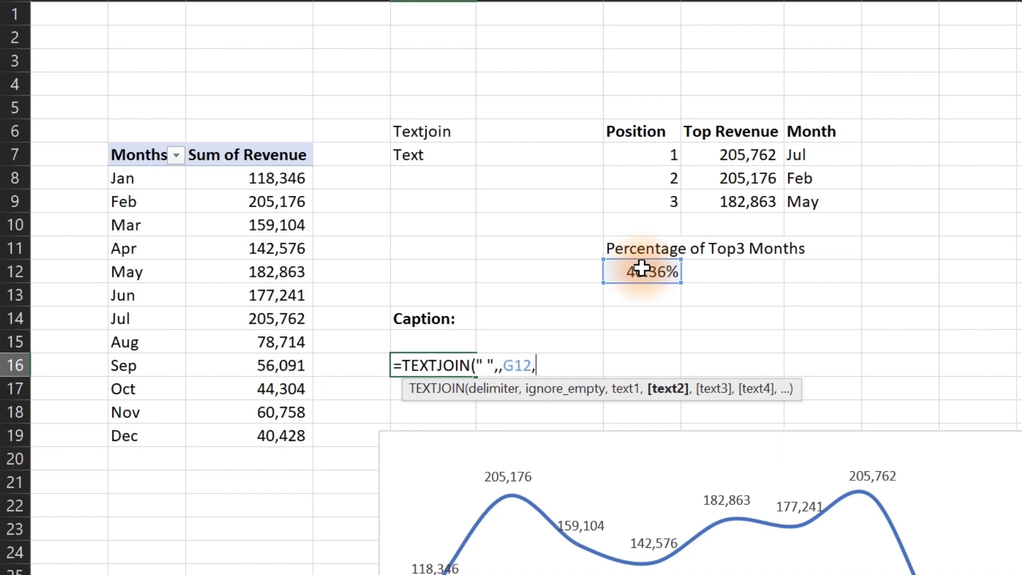
{"action": "type", "text": "\""}
{"action": "key", "text": "BackSpace"}
{"action": "type", "text": "of"}
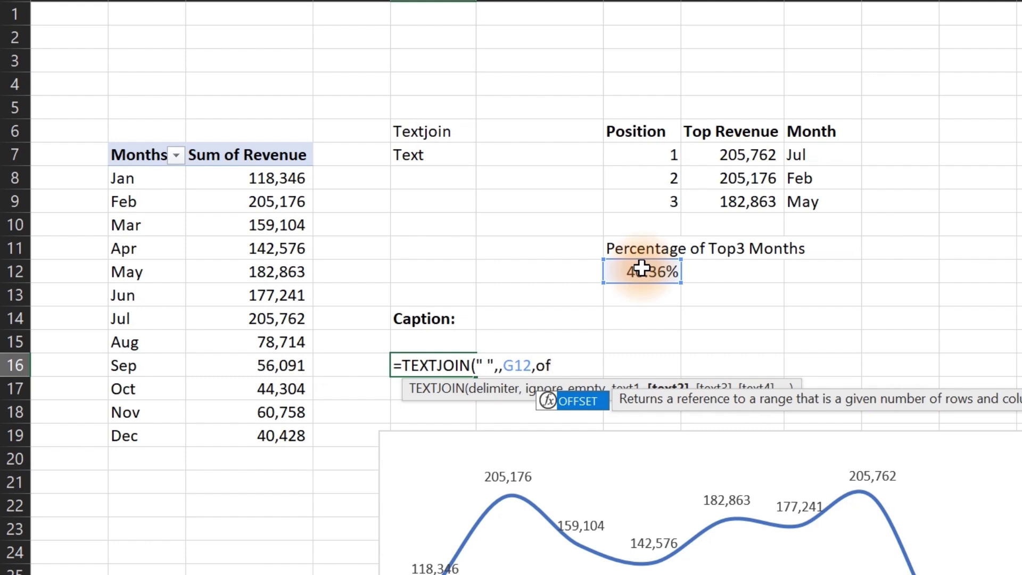
{"action": "key", "text": "BackSpace"}
{"action": "key", "text": "BackSpace"}
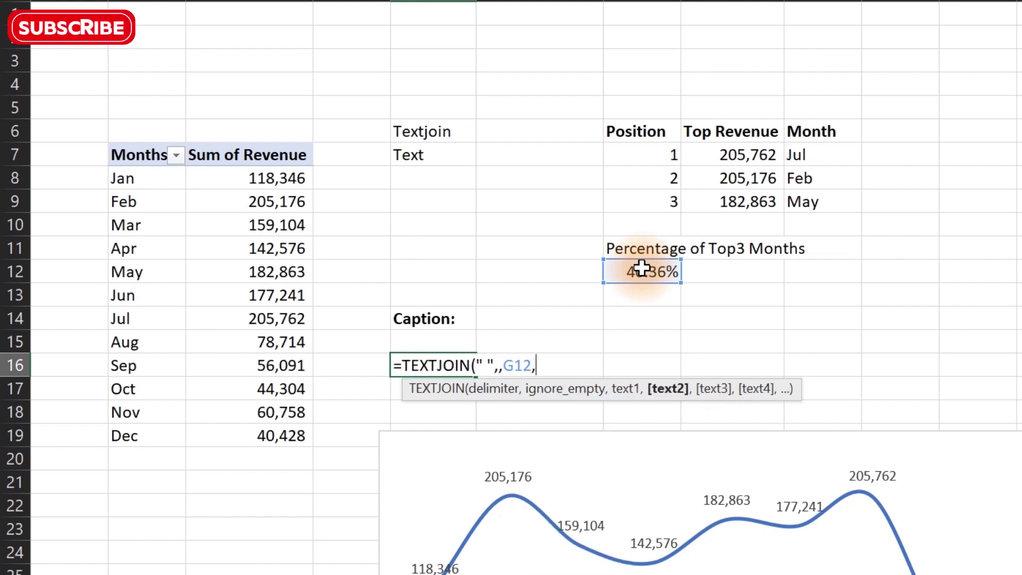
{"action": "type", "text": "\""}
{"action": "type", "text": "of o"}
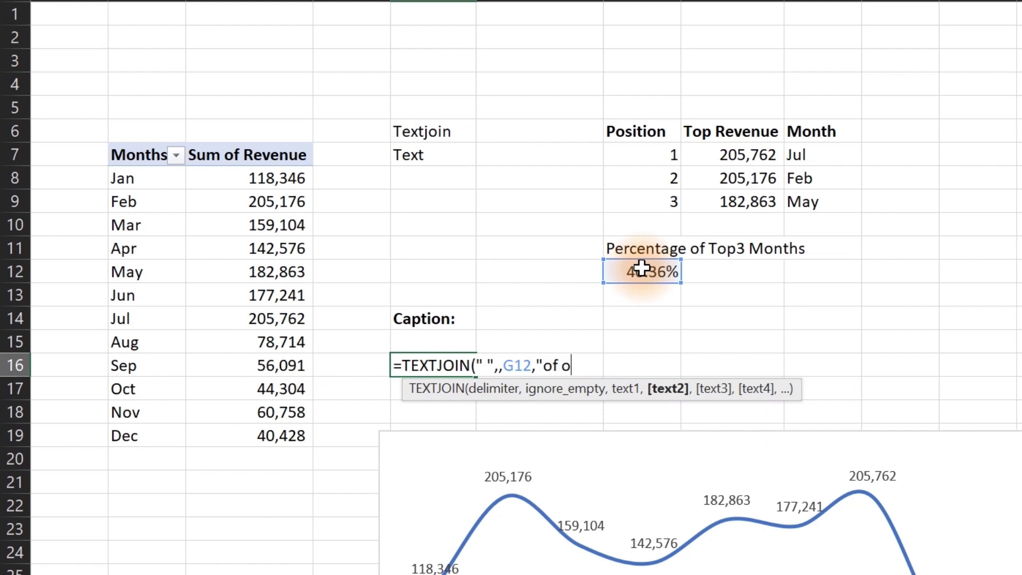
{"action": "type", "text": "ur revenue came from"}
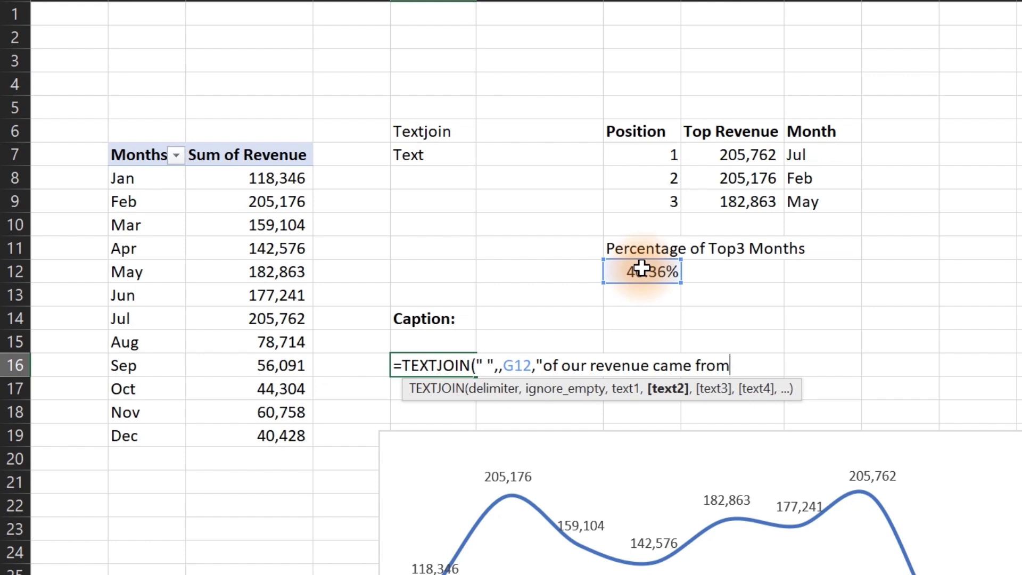
{"action": "type", "text": "\","}
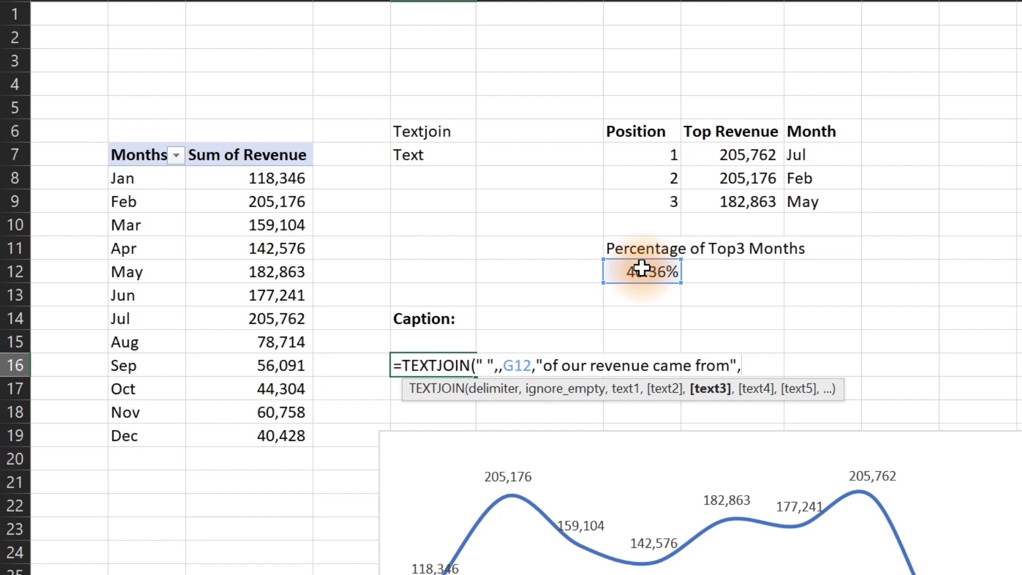
Step: Append the three top months to the formula as I7, ",", I8, "and", I9
{"action": "left_click", "coordinate": [817, 155]}
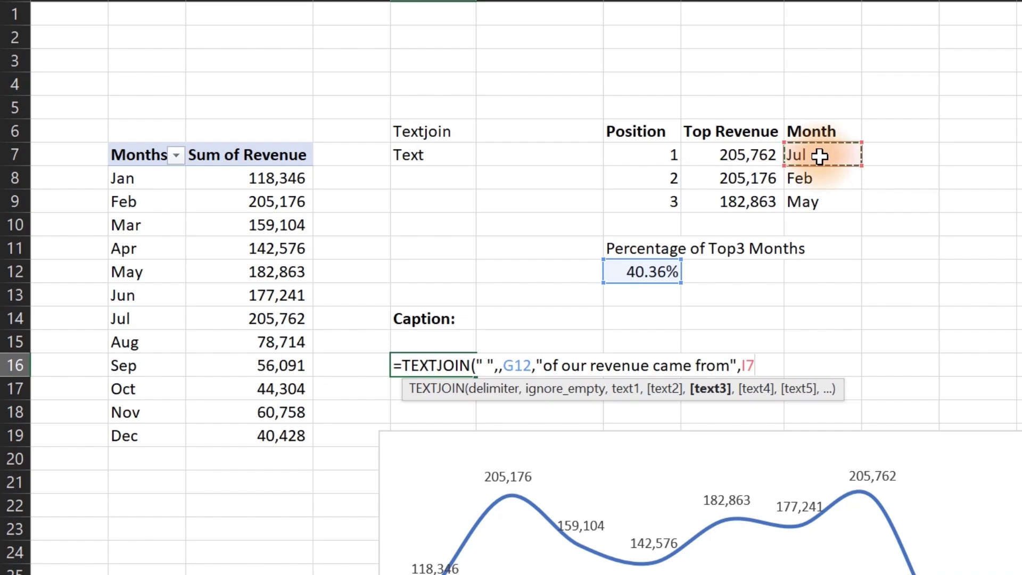
{"action": "type", "text": ","}
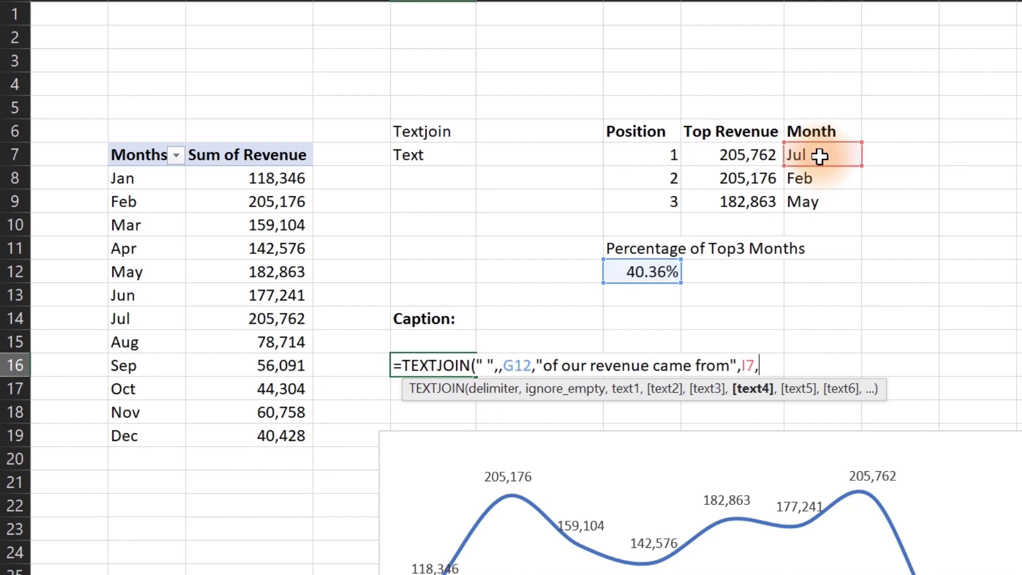
{"action": "type", "text": "\",\""}
{"action": "type", "text": ","}
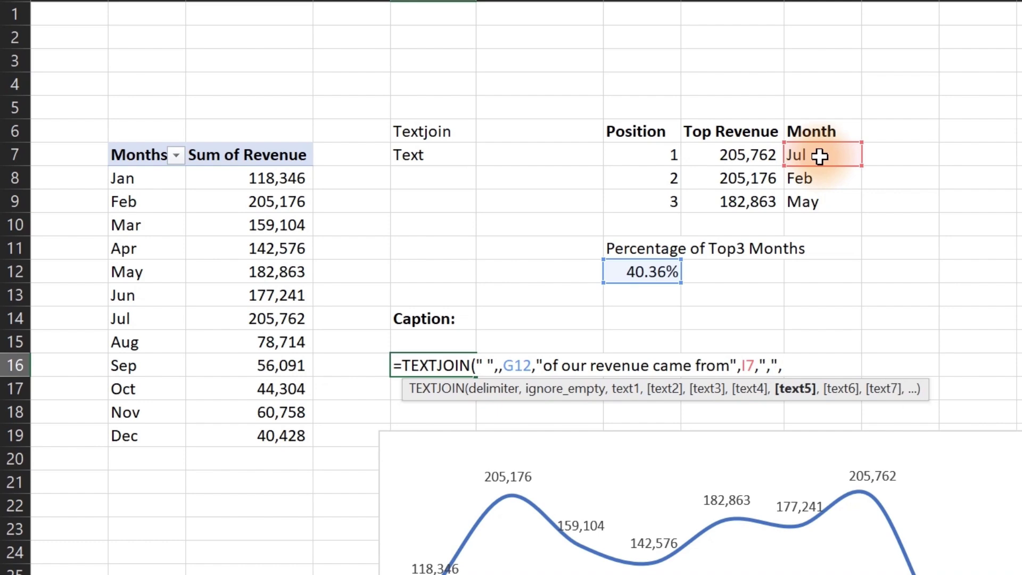
{"action": "left_click", "coordinate": [816, 182]}
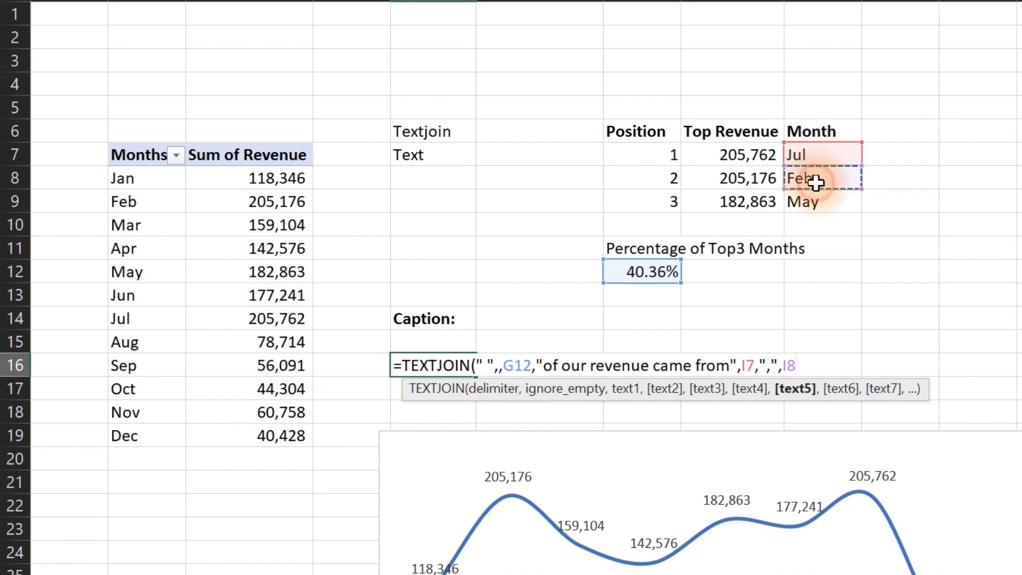
{"action": "type", "text": ","}
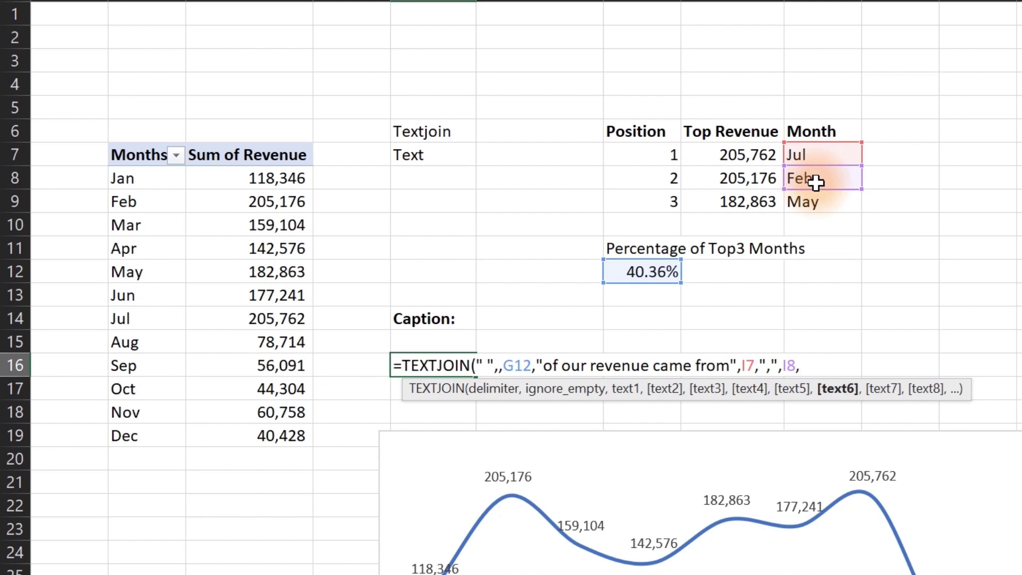
{"action": "type", "text": "\"and\","}
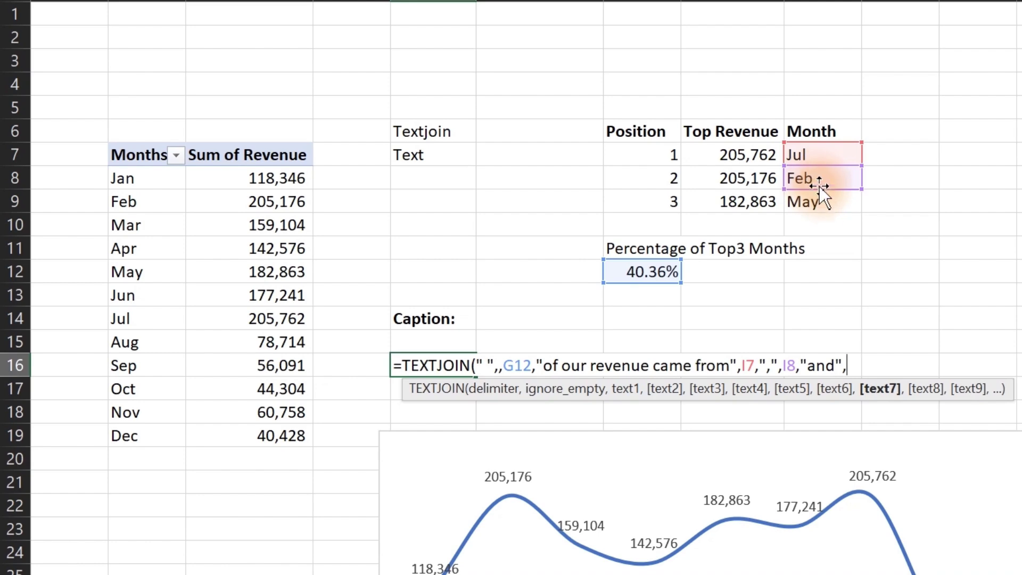
{"action": "left_click", "coordinate": [825, 200]}
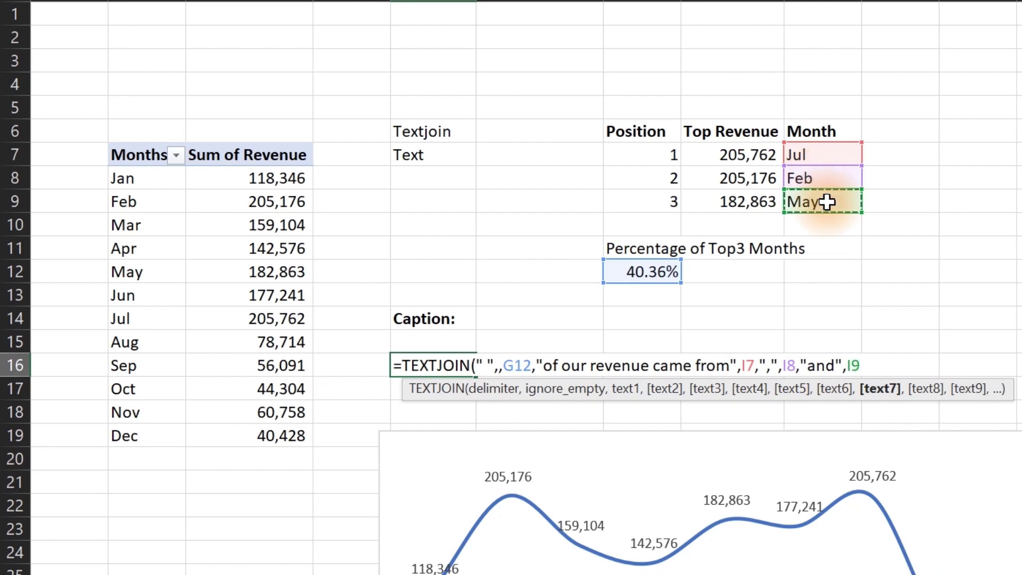
{"action": "type", "text": ","}
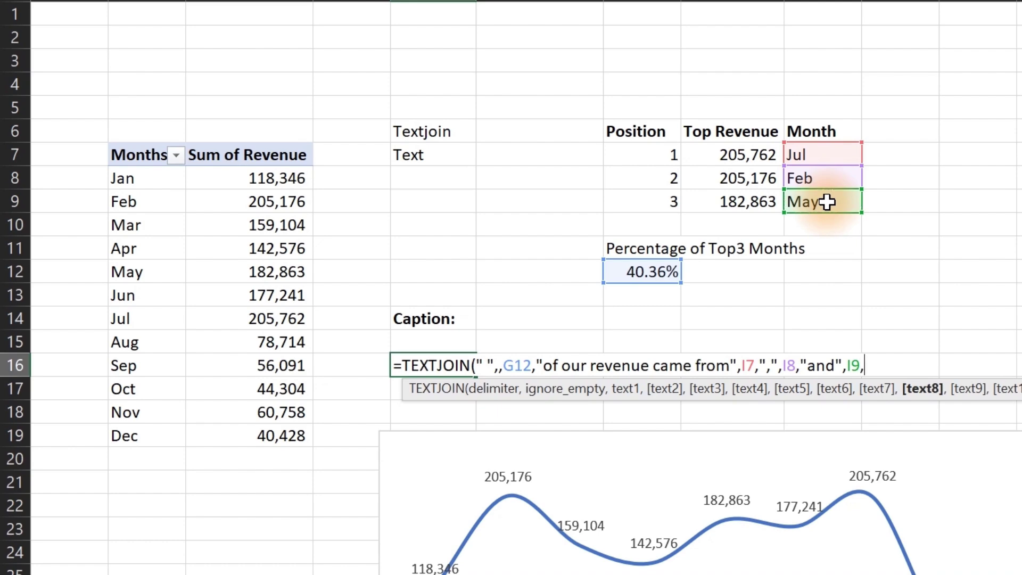
Step: Append a quoted comma after I9 as the next text argument of the TEXTJOIN formula
{"action": "type", "text": "\",\","}
{"action": "type", "text": "\""}
{"action": "type", "text": ",\","}
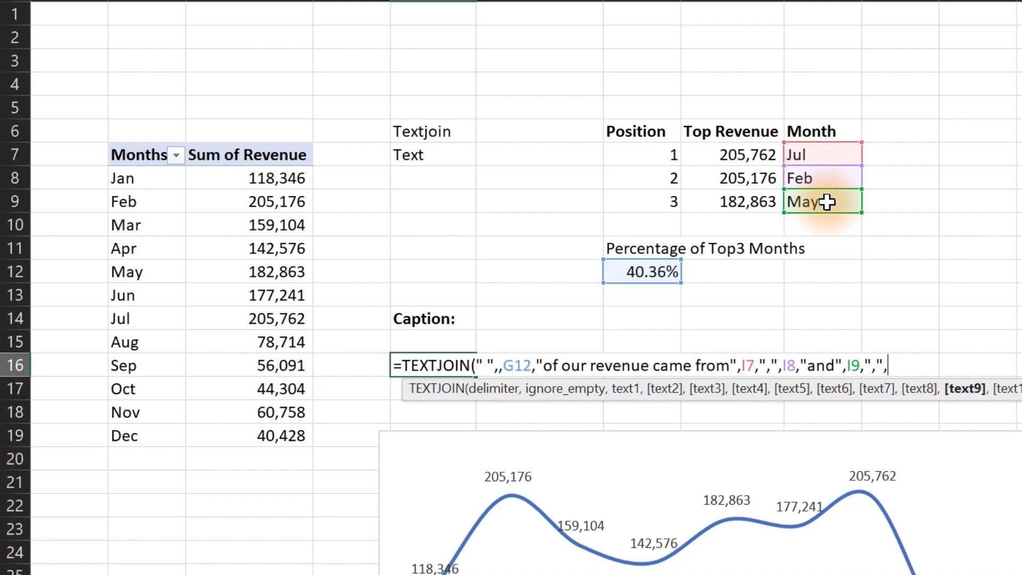
{"action": "type", "text": "best"}
{"action": "key", "text": "BackSpace"}
{"action": "key", "text": "BackSpace"}
{"action": "key", "text": "BackSpace"}
{"action": "key", "text": "BackSpace"}
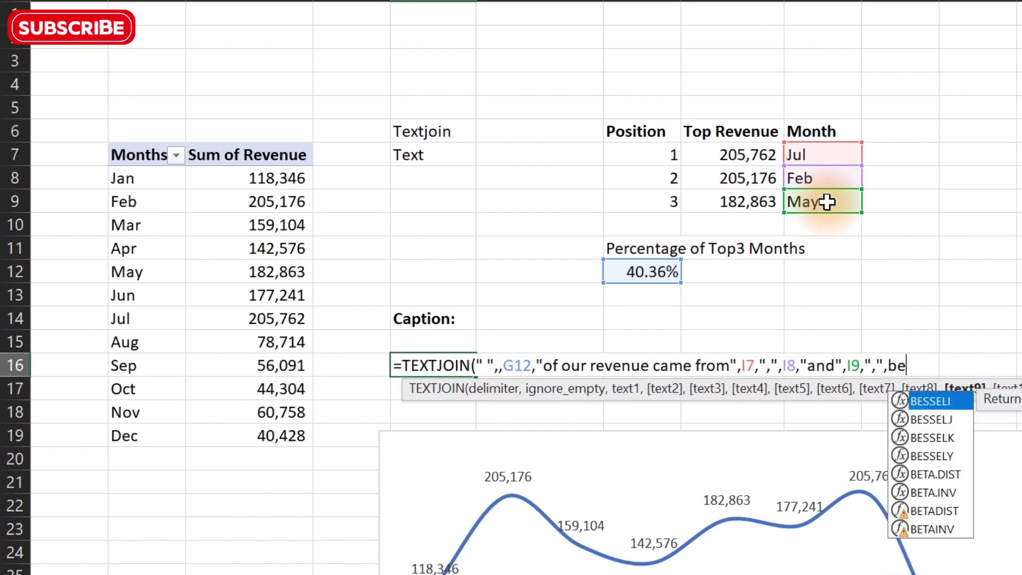
{"action": "type", "text": "\""}
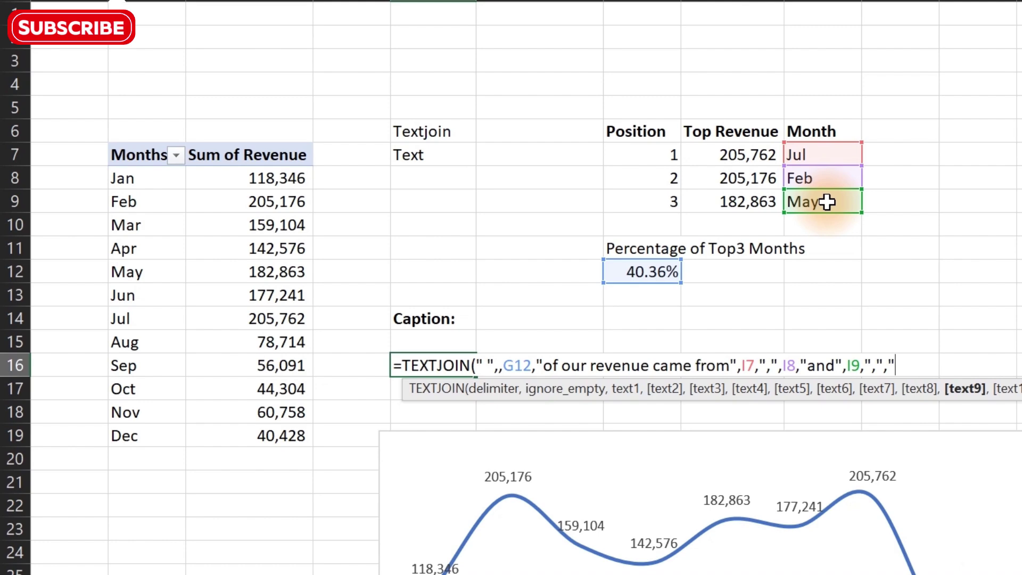
{"action": "key", "text": "BackSpace"}
{"action": "key", "text": "BackSpace"}
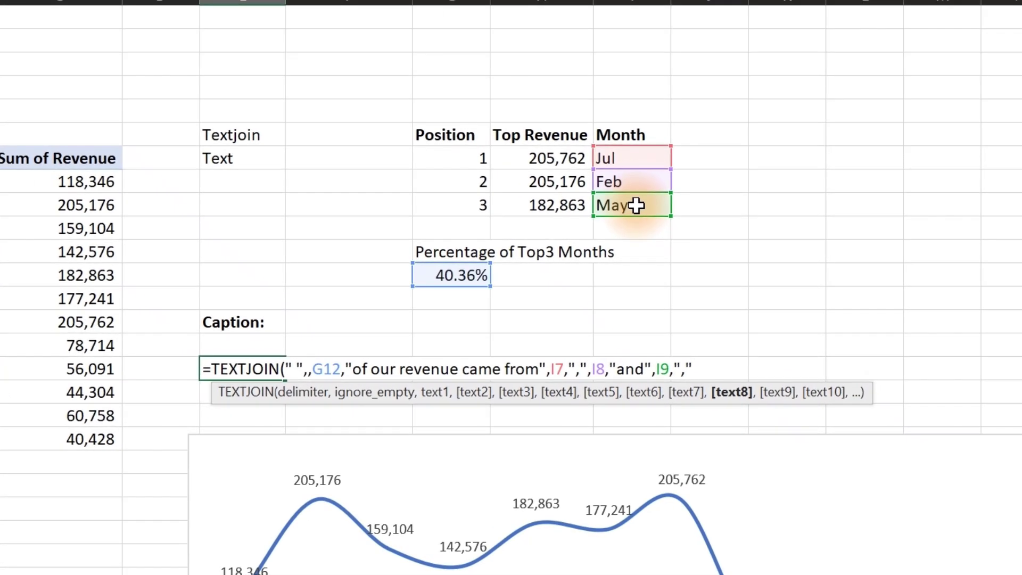
{"action": "type", "text": ","}
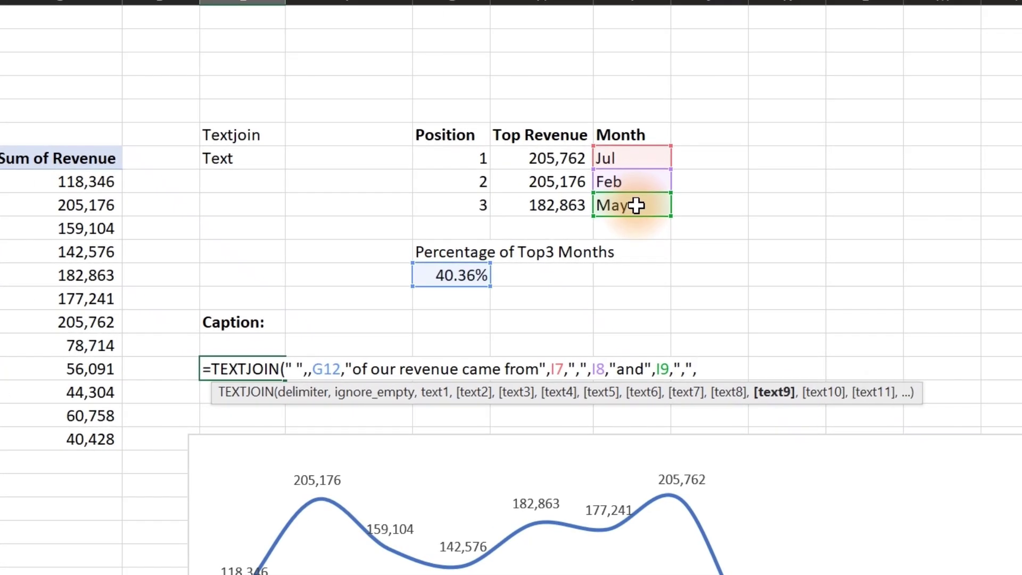
Step: Add the closing text "best-perfoming month" and complete the caption formula in E16
{"action": "type", "text": "\"best-perfoming"}
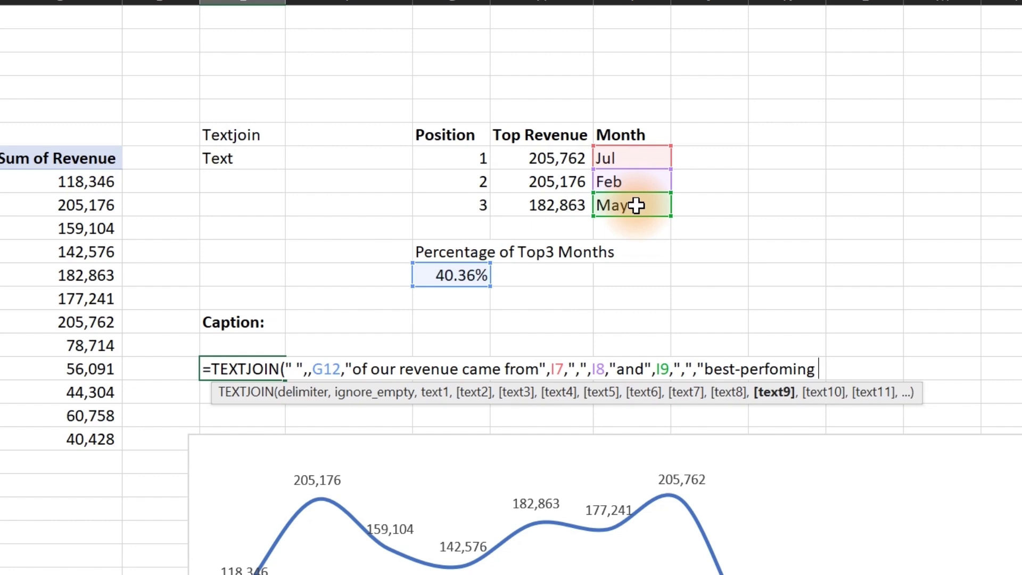
{"action": "type", "text": " moth"}
{"action": "key", "text": "BackSpace"}
{"action": "key", "text": "BackSpace"}
{"action": "type", "text": "nth\""}
{"action": "key", "text": "Return"}
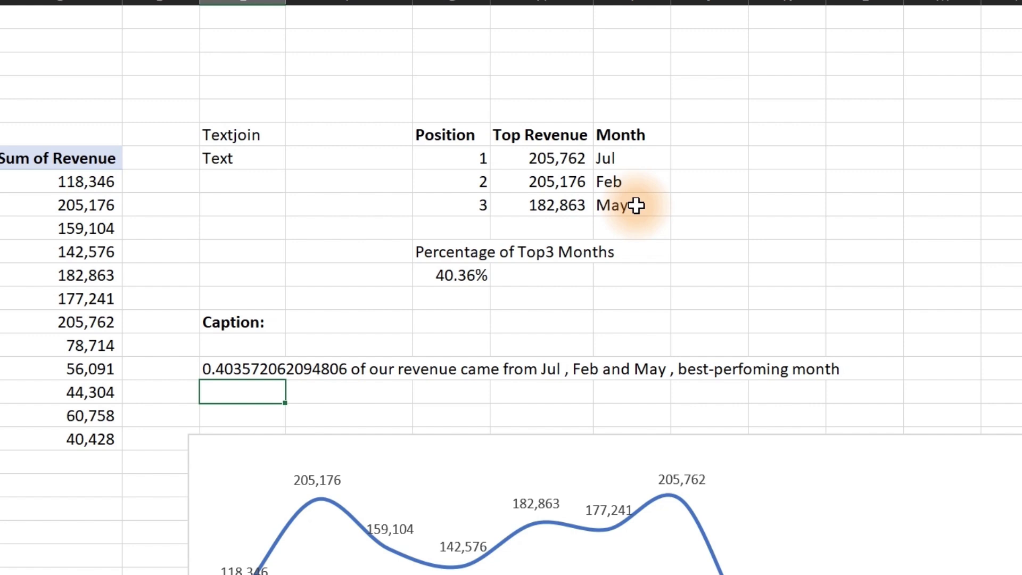
Step: Reopen the caption formula in E16 and insert the TEXT function around the G12 reference
{"action": "left_click", "coordinate": [213, 369]}
{"action": "double_click", "coordinate": [213, 369]}
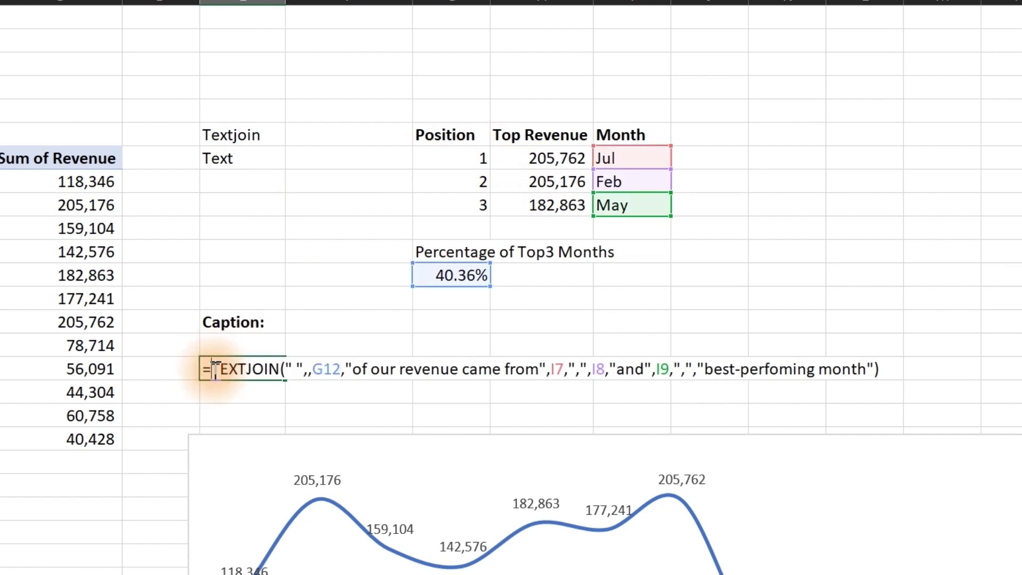
{"action": "left_click", "coordinate": [316, 369]}
{"action": "double_click", "coordinate": [316, 368]}
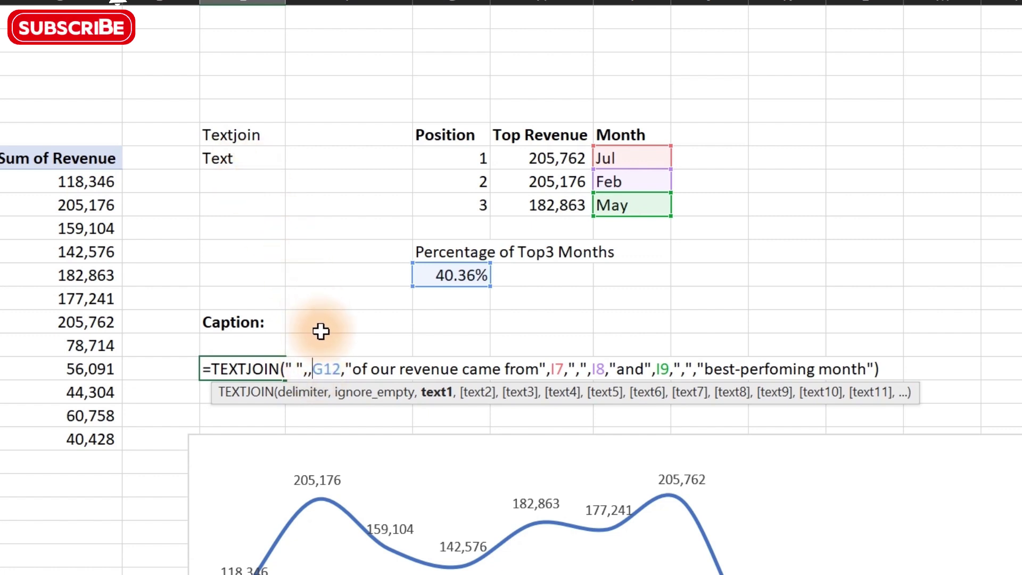
{"action": "type", "text": "te"}
{"action": "key", "text": "Tab"}
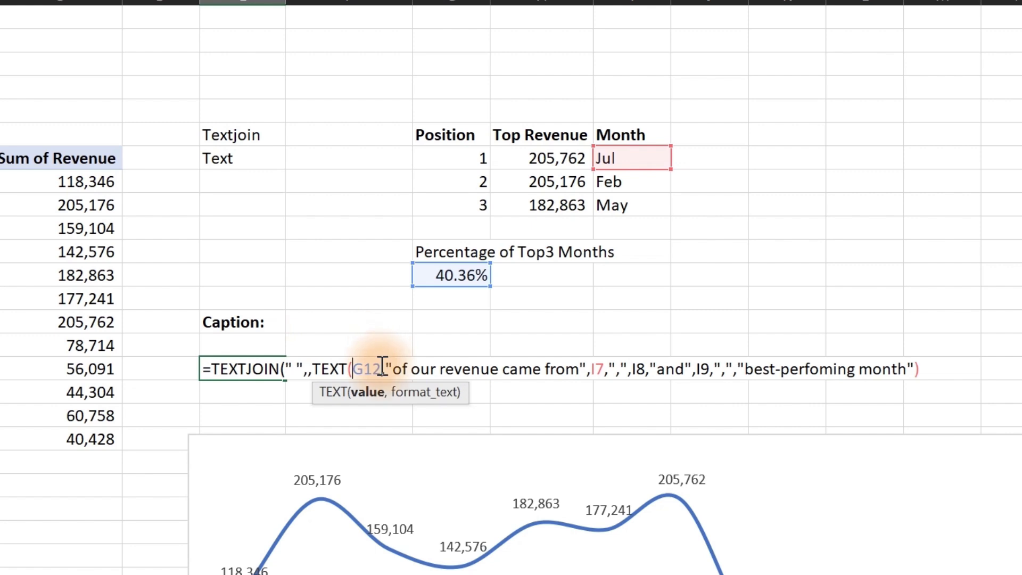
{"action": "double_click", "coordinate": [365, 368]}
{"action": "left_click_drag", "start_coordinate": [365, 368], "coordinate": [355, 367]}
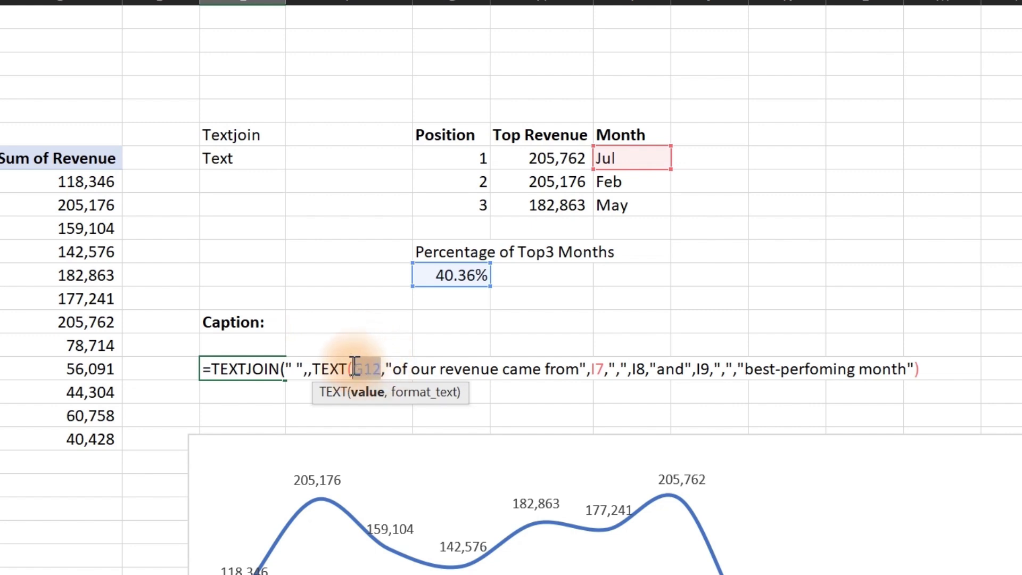
{"action": "left_click", "coordinate": [381, 369]}
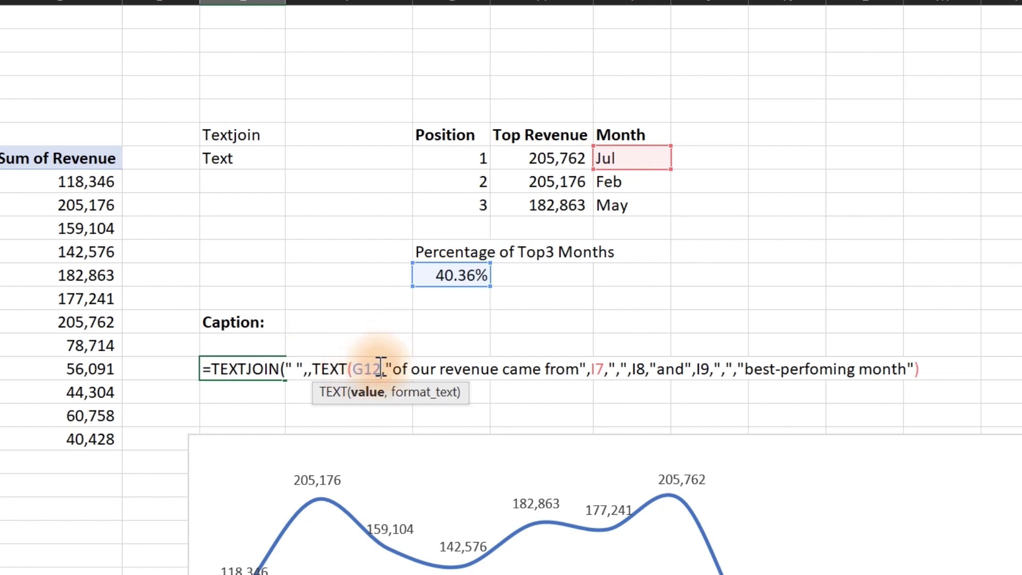
Step: Enter 0.00% as the format text of the TEXT function around G12 and close the function's bracket
{"action": "type", "text": ","}
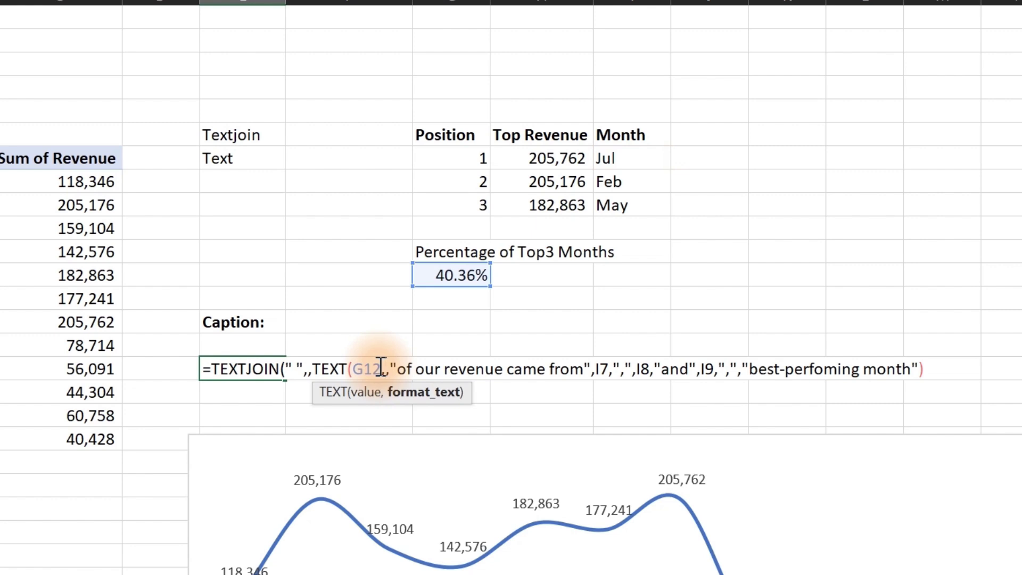
{"action": "type", "text": "\"\""}
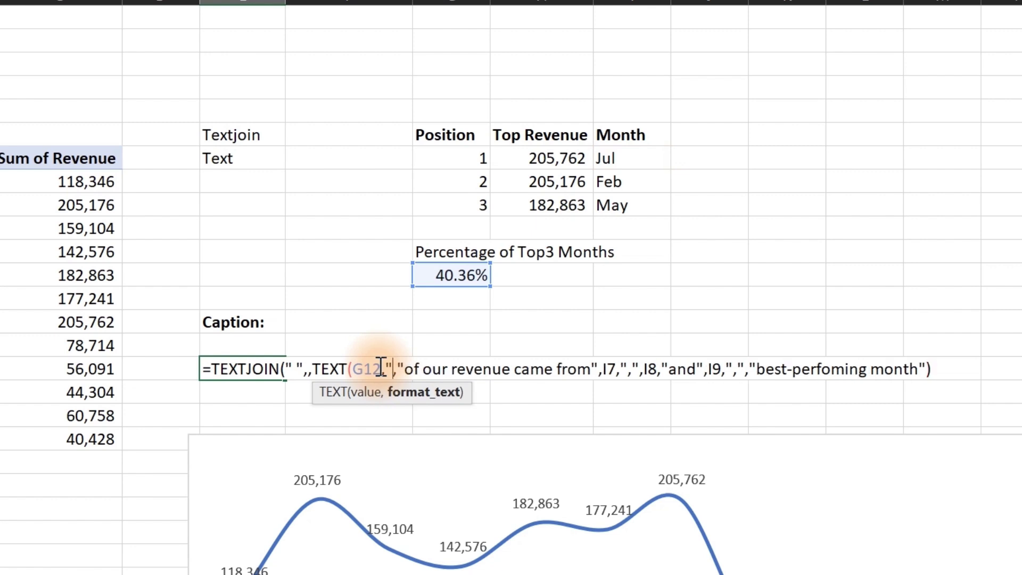
{"action": "type", "text": "0.00"}
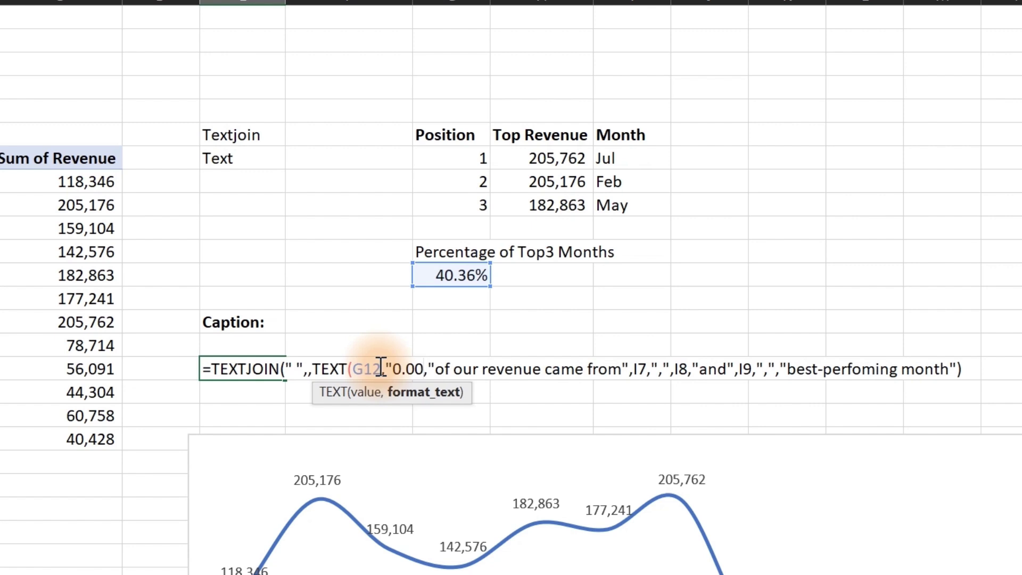
{"action": "type", "text": "%)"}
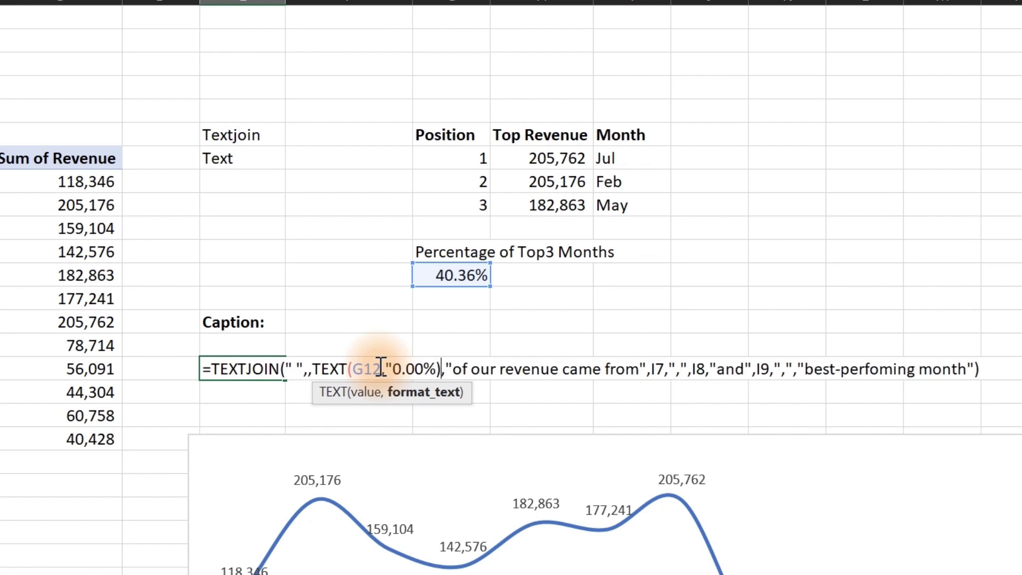
{"action": "key", "text": "Return"}
{"action": "key", "text": "Return"}
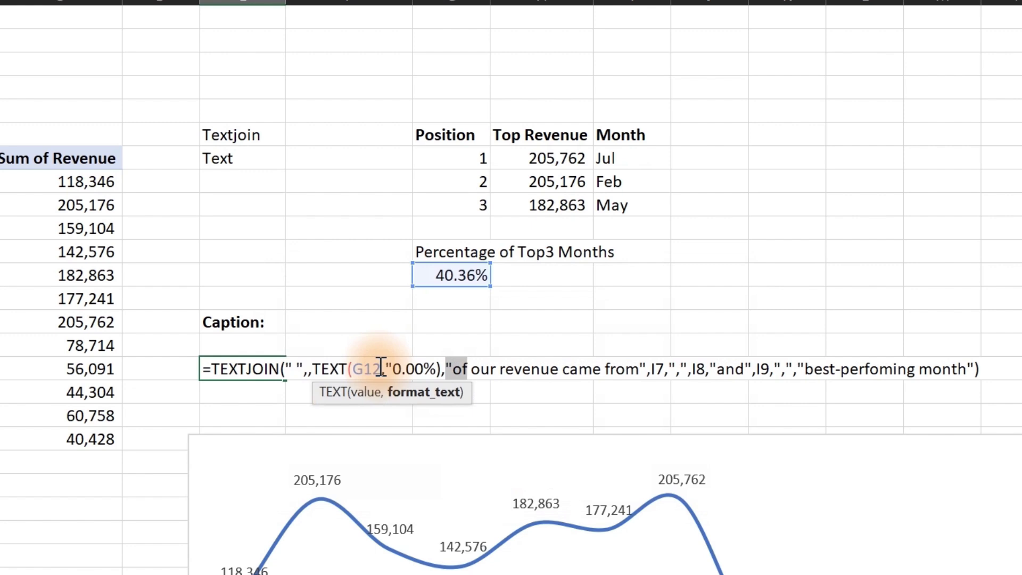
Step: Add the missing closing quotation mark after 0.00% in the TEXT function and complete the caption formula in E16
{"action": "left_click", "coordinate": [447, 371]}
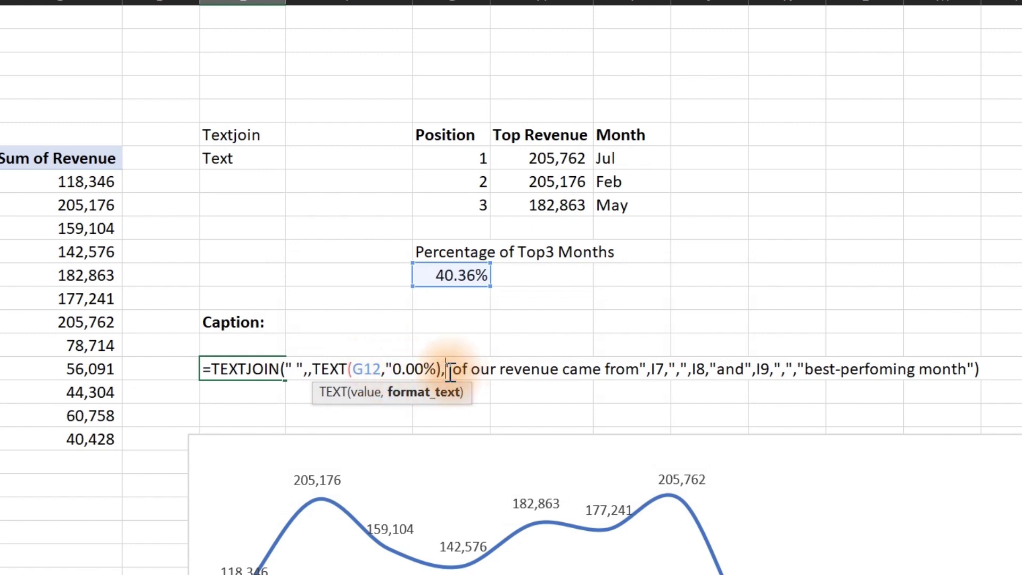
{"action": "left_click", "coordinate": [438, 371]}
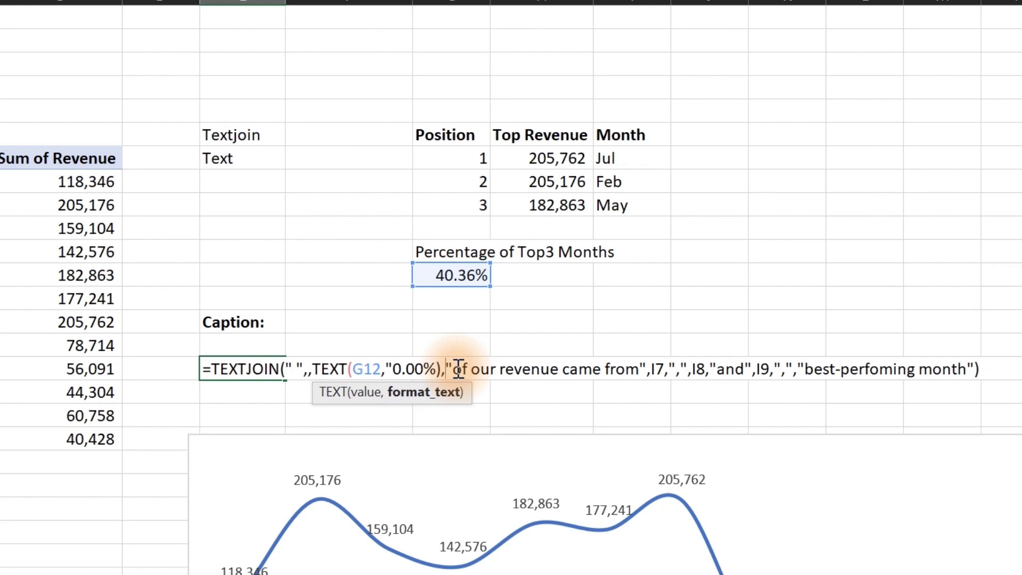
{"action": "key", "text": "Return"}
{"action": "key", "text": "Return"}
{"action": "key", "text": "Return"}
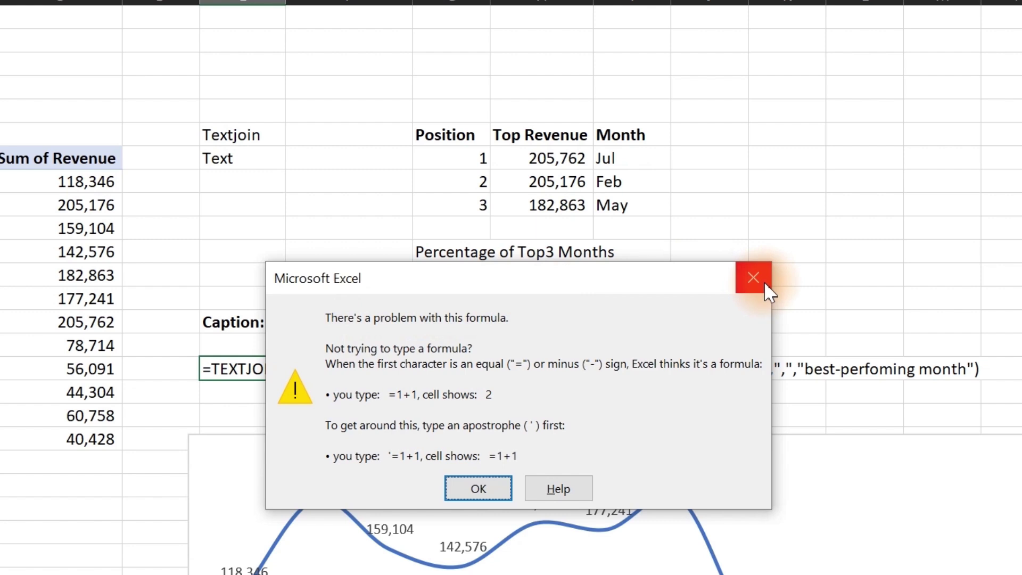
{"action": "left_click", "coordinate": [749, 286]}
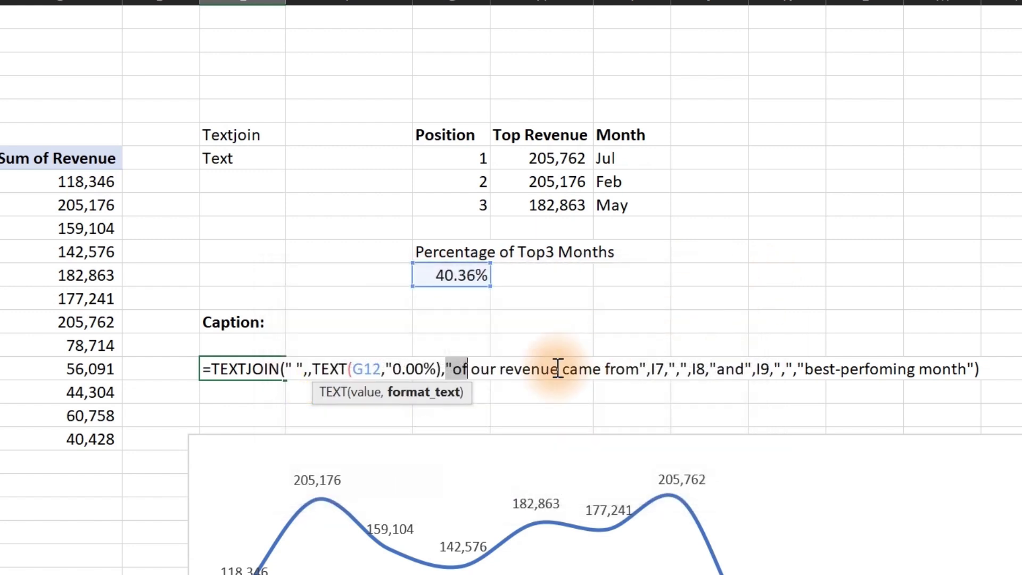
{"action": "left_click", "coordinate": [437, 368]}
{"action": "type", "text": "),"}
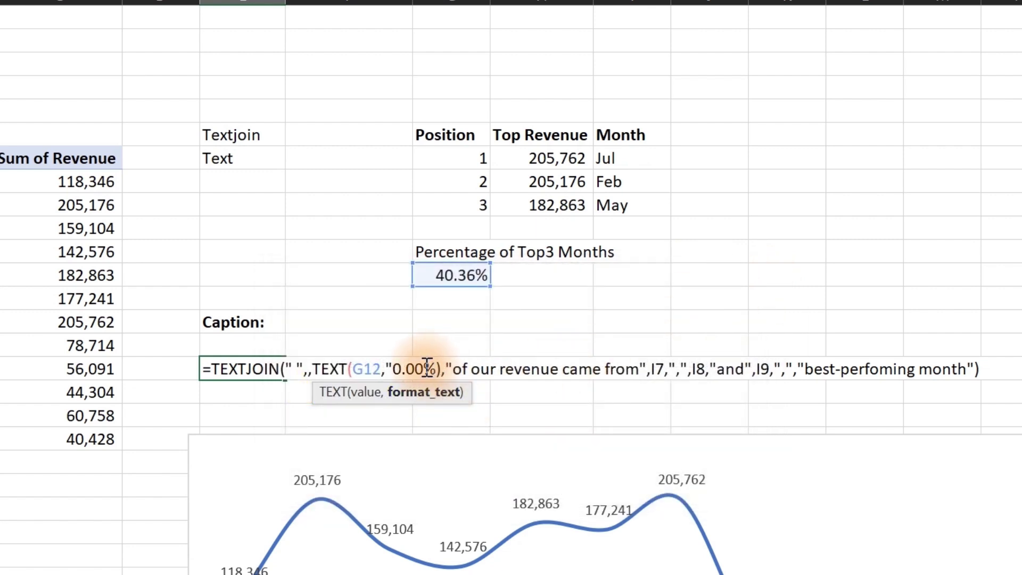
{"action": "type", "text": "\""}
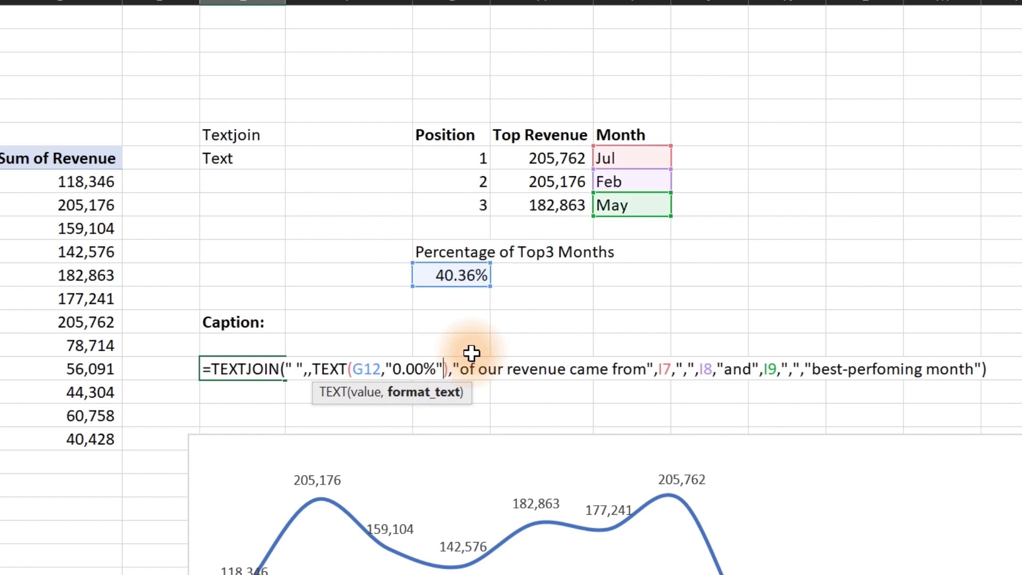
{"action": "key", "text": "Return"}
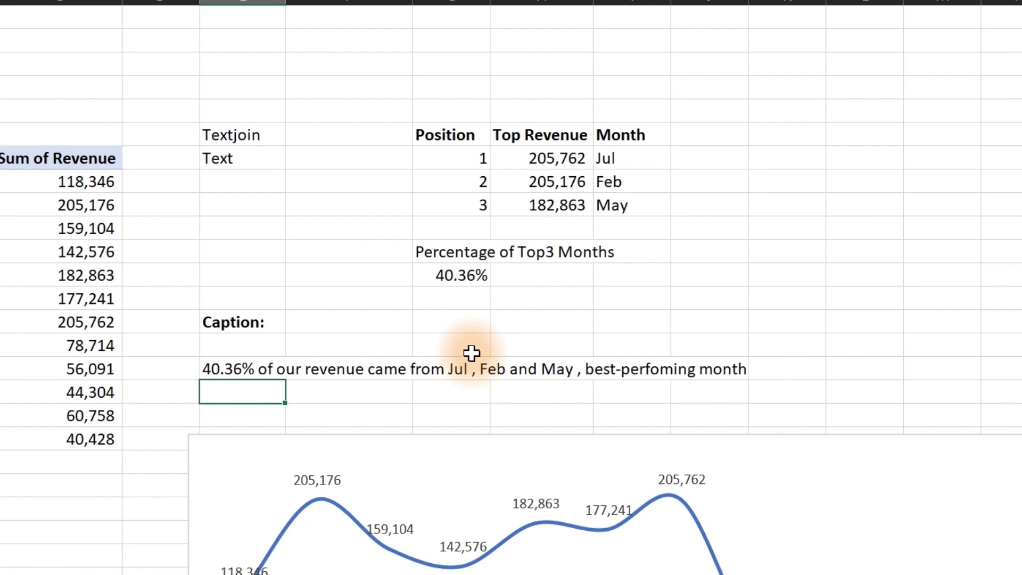
Step: Shorten the percentage format in the E16 caption formula to one decimal place, "0.0%"
{"action": "double_click", "coordinate": [216, 371]}
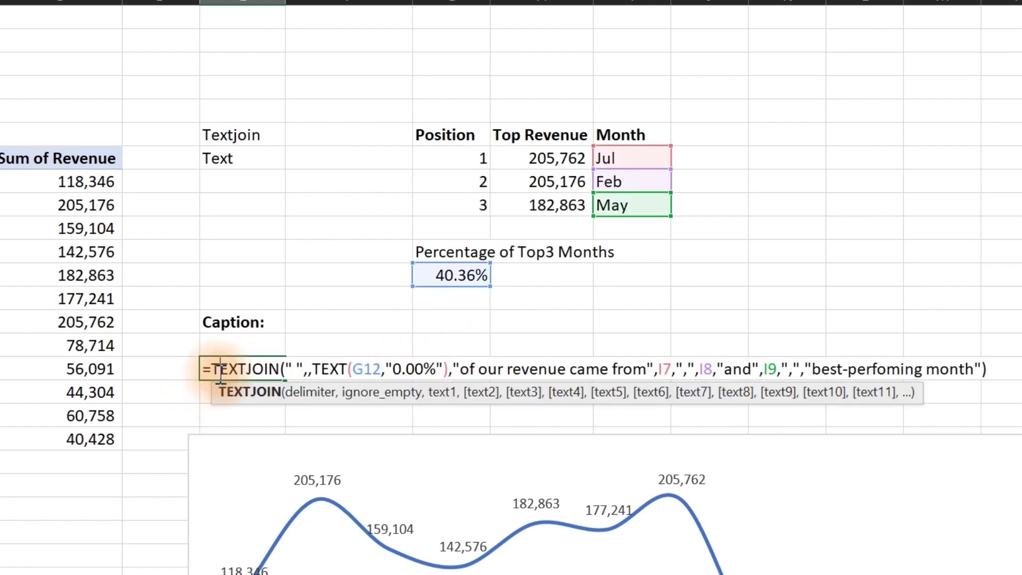
{"action": "left_click", "coordinate": [422, 367]}
{"action": "key", "text": "BackSpace"}
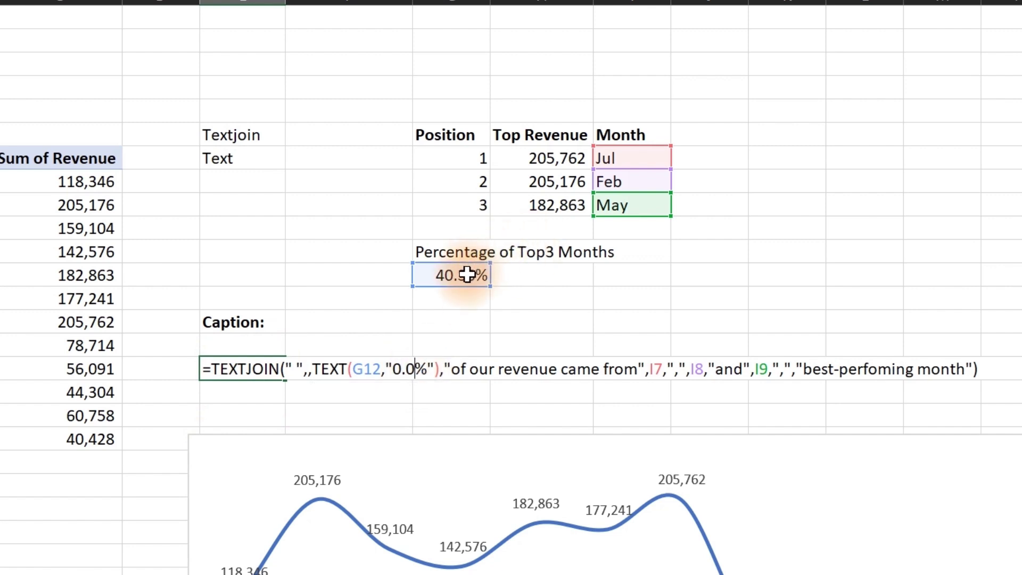
{"action": "key", "text": "Return"}
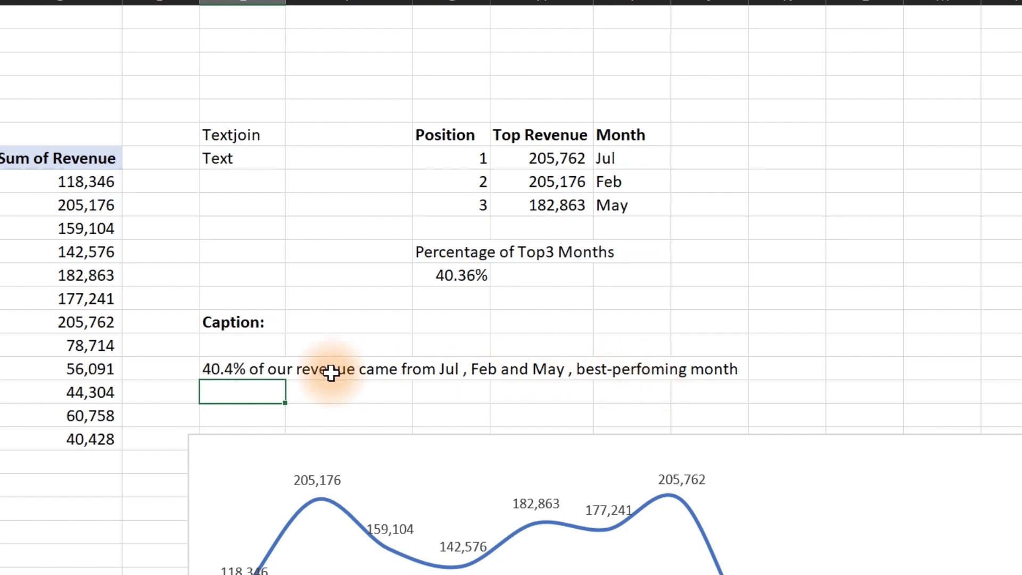
Step: Insert "which is our" before "best-perfoming month" in the E16 caption formula
{"action": "double_click", "coordinate": [213, 367]}
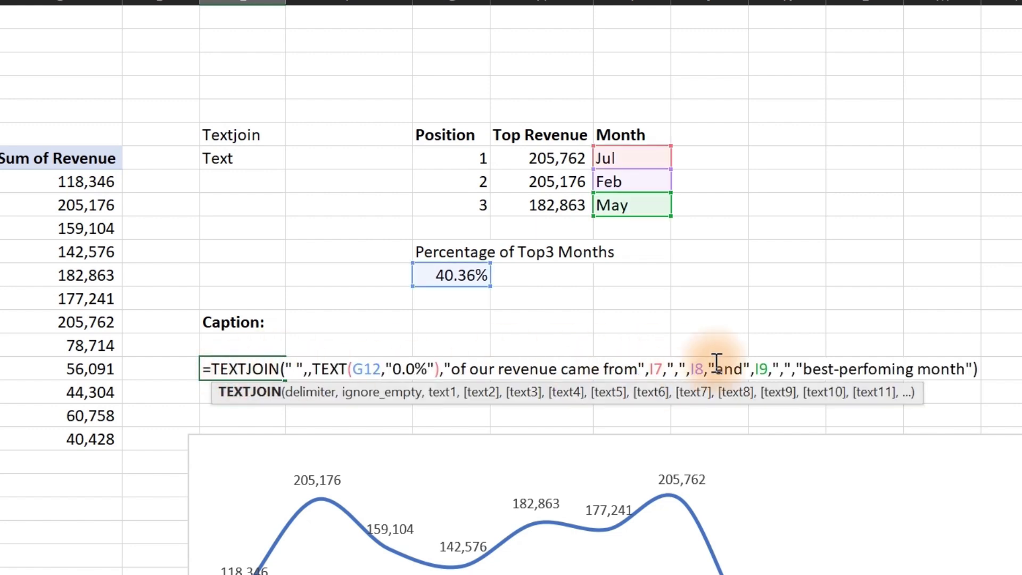
{"action": "left_click", "coordinate": [804, 369]}
{"action": "type", "text": "which is "}
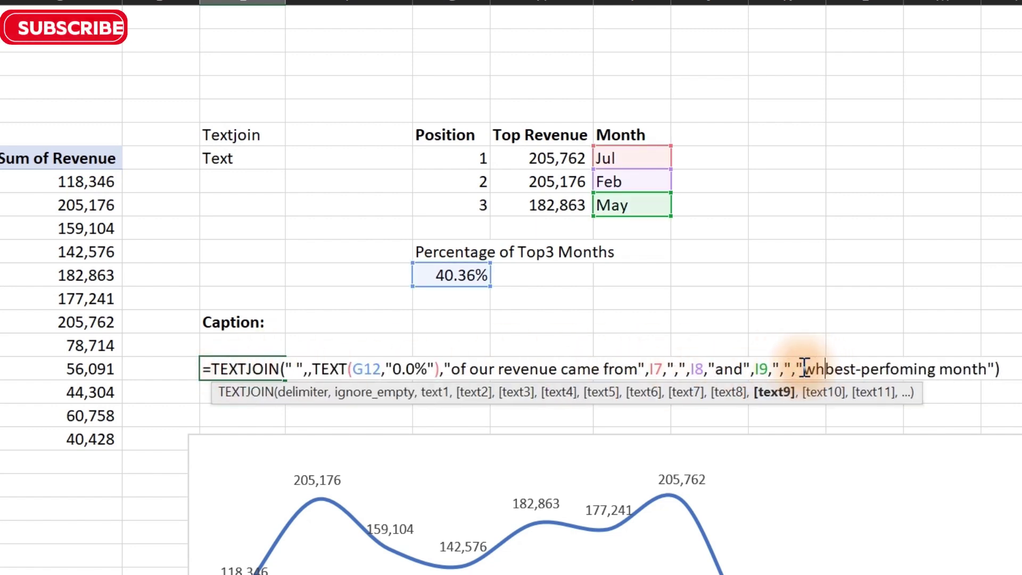
{"action": "type", "text": "our"}
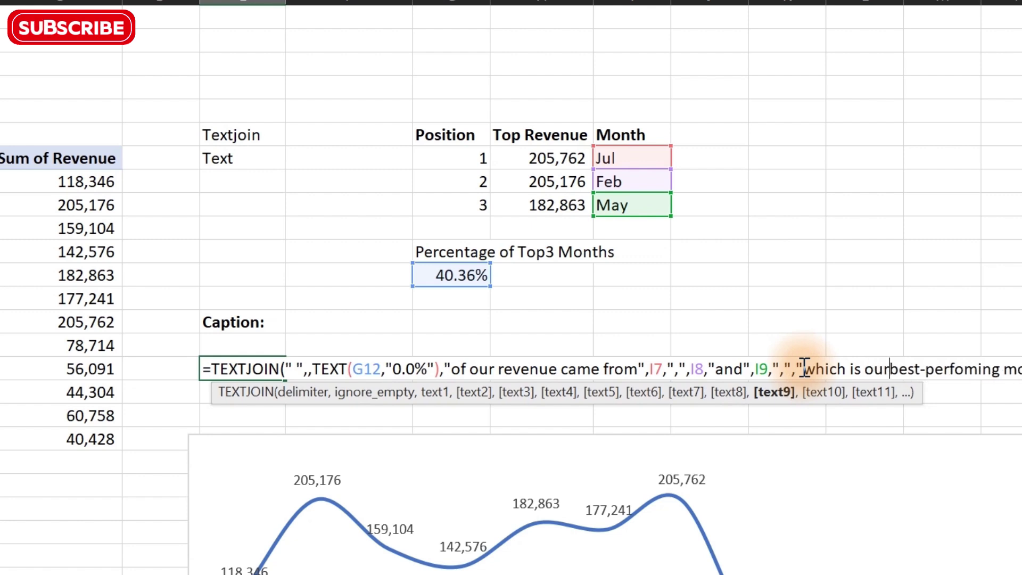
{"action": "key", "text": "Return"}
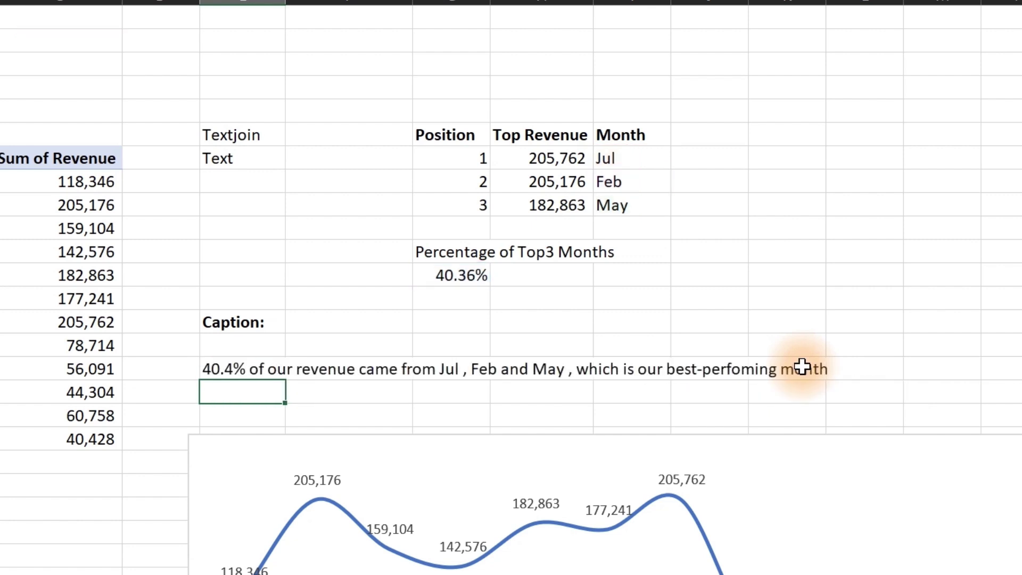
Step: Add a chart title to the monthly revenue line chart
{"action": "left_click", "coordinate": [833, 449]}
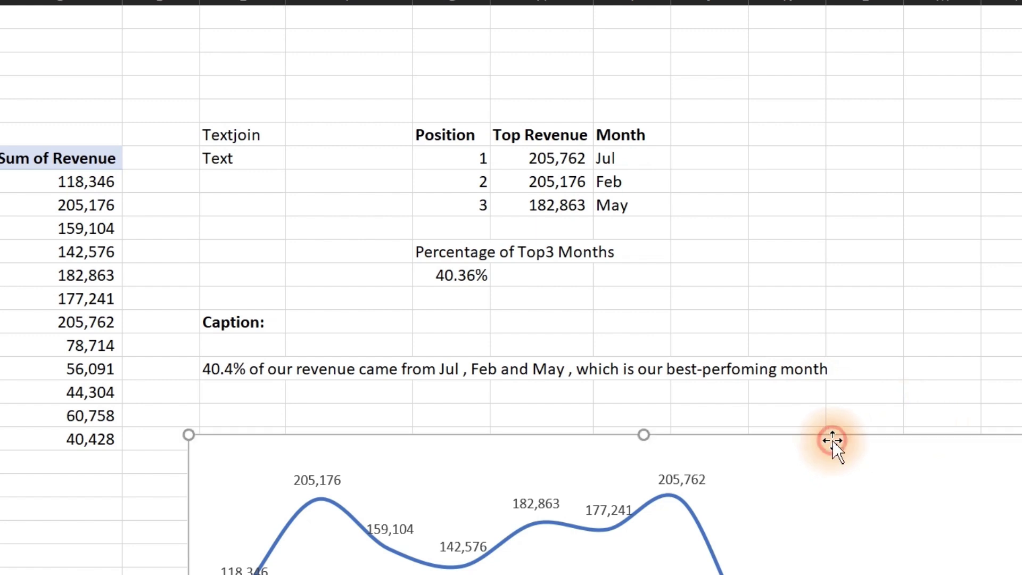
{"action": "left_click", "coordinate": [1019, 449]}
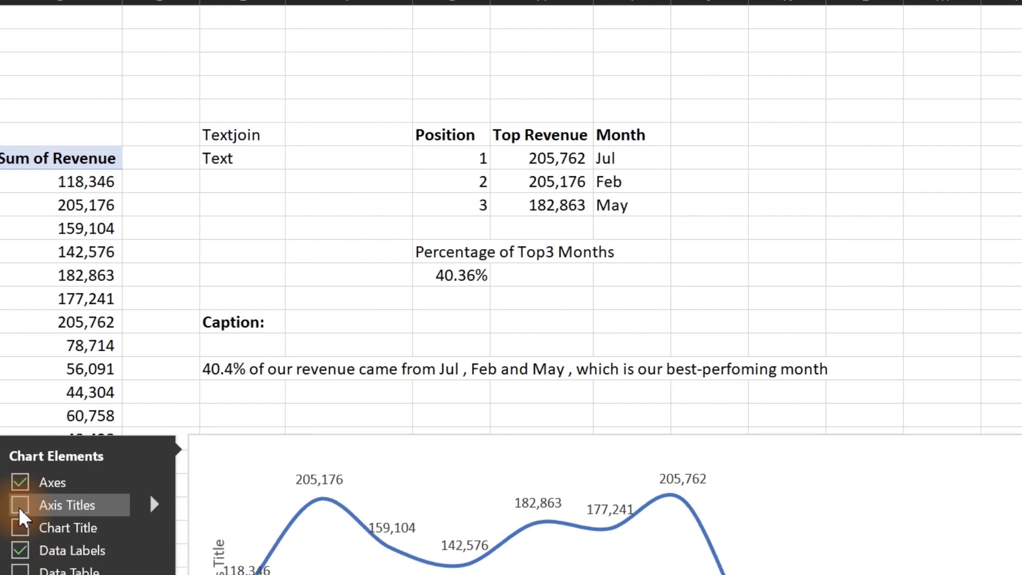
{"action": "left_click", "coordinate": [20, 528]}
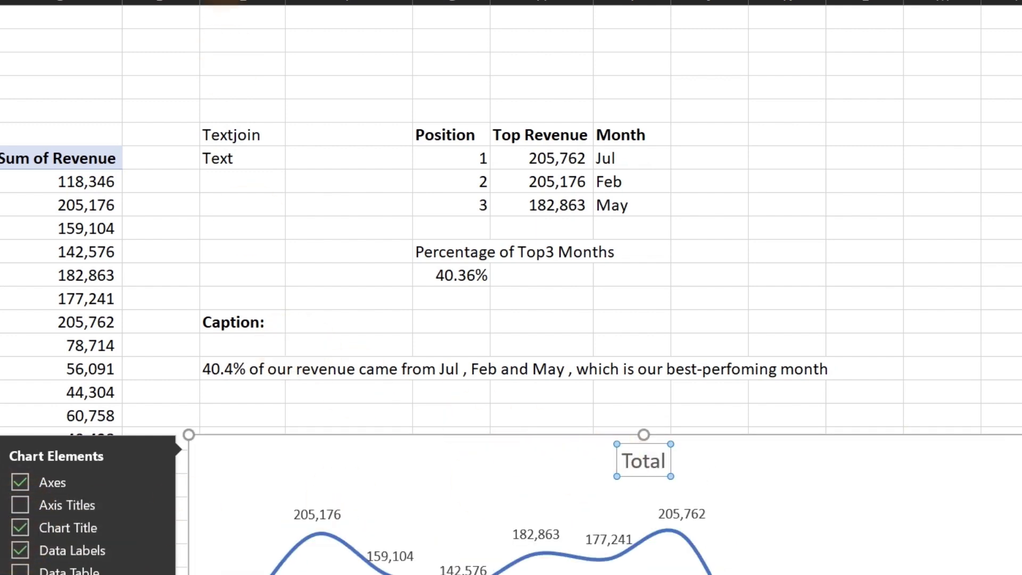
Step: Show the formula bar while the chart title stays selected
{"action": "left_click", "coordinate": [218, 2]}
{"action": "left_click", "coordinate": [430, 15]}
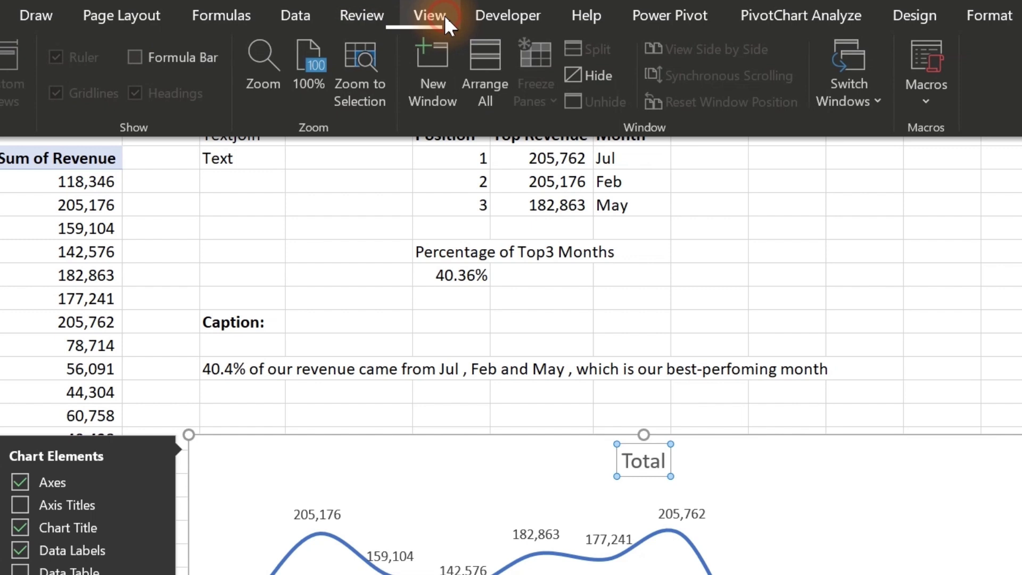
{"action": "left_click", "coordinate": [135, 51]}
{"action": "left_click", "coordinate": [271, 171]}
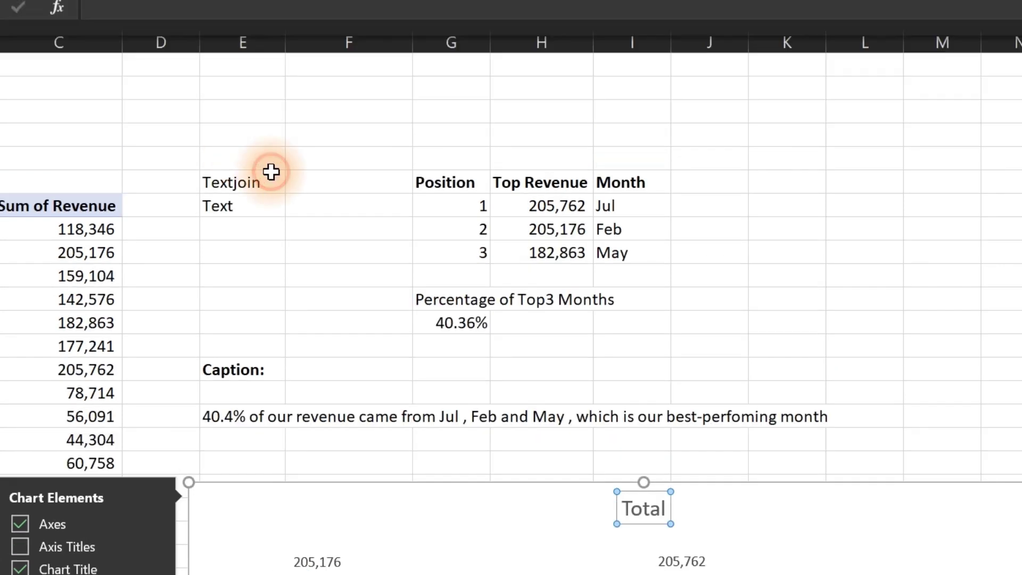
Step: Link the chart title to the caption with =Sheet1!$E$16 and move the chart up over the top-three table and caption
{"action": "left_click", "coordinate": [232, 13]}
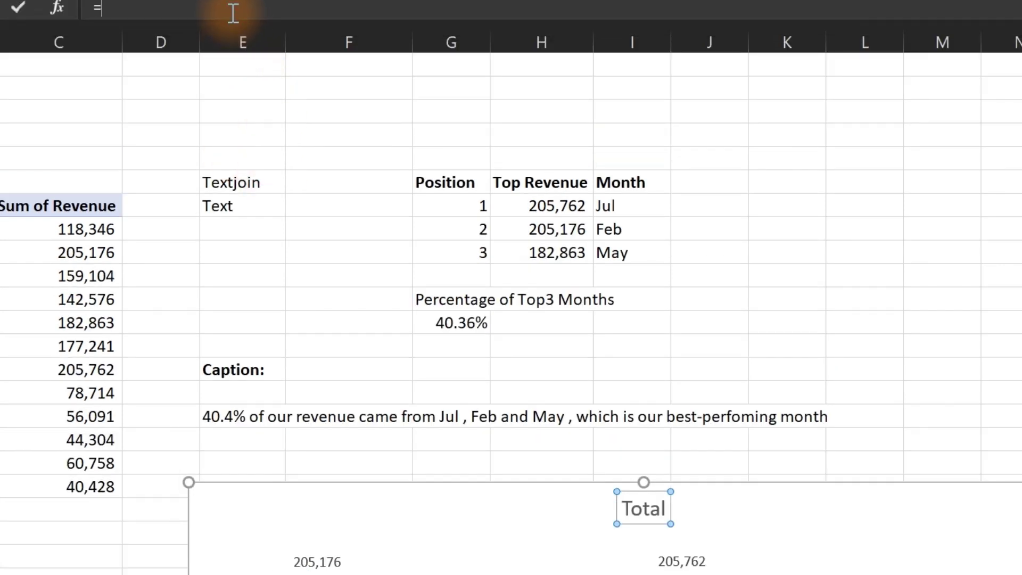
{"action": "left_click", "coordinate": [221, 409]}
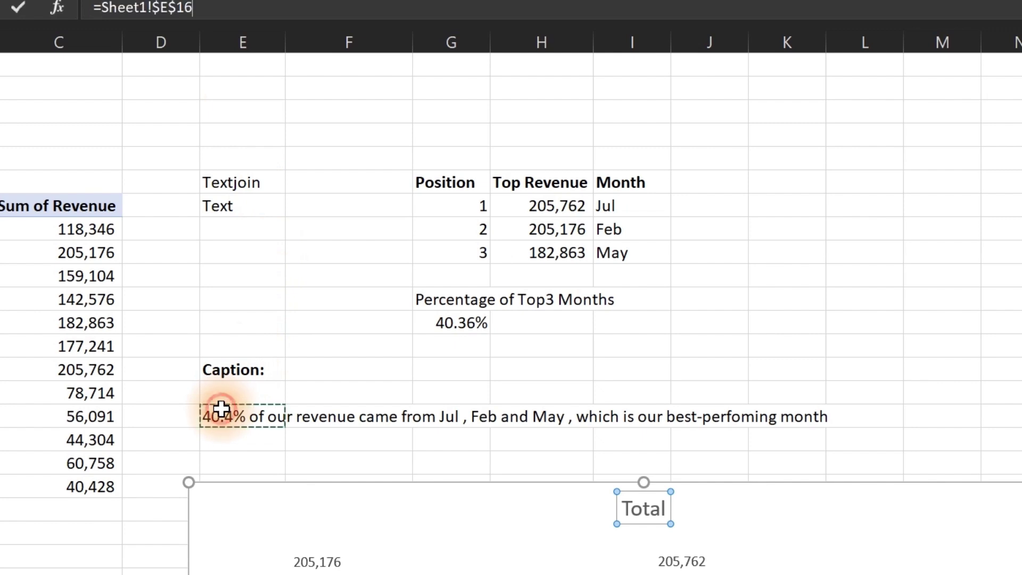
{"action": "key", "text": "Return"}
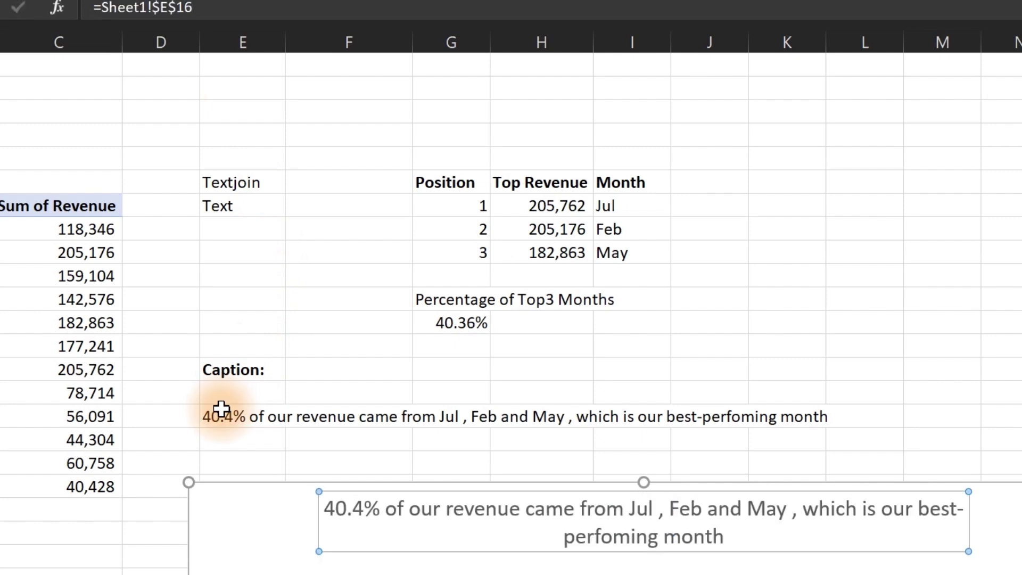
{"action": "left_click", "coordinate": [942, 485]}
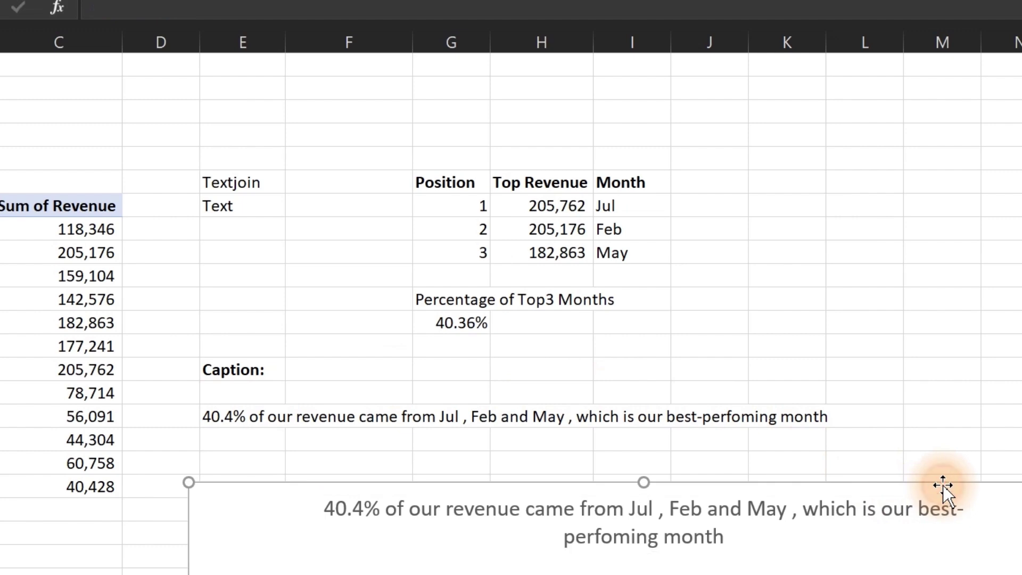
{"action": "left_click_drag", "start_coordinate": [942, 486], "coordinate": [927, 129]}
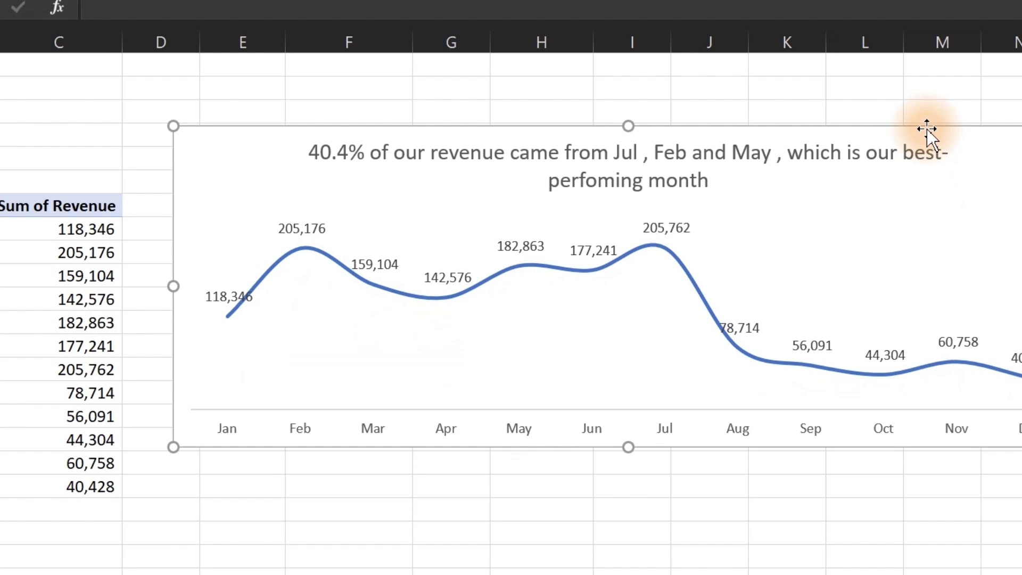
Step: Show the field list of the monthly revenue PivotTable and add Payment Method as a slicer
{"action": "left_click", "coordinate": [48, 346]}
{"action": "right_click", "coordinate": [38, 346]}
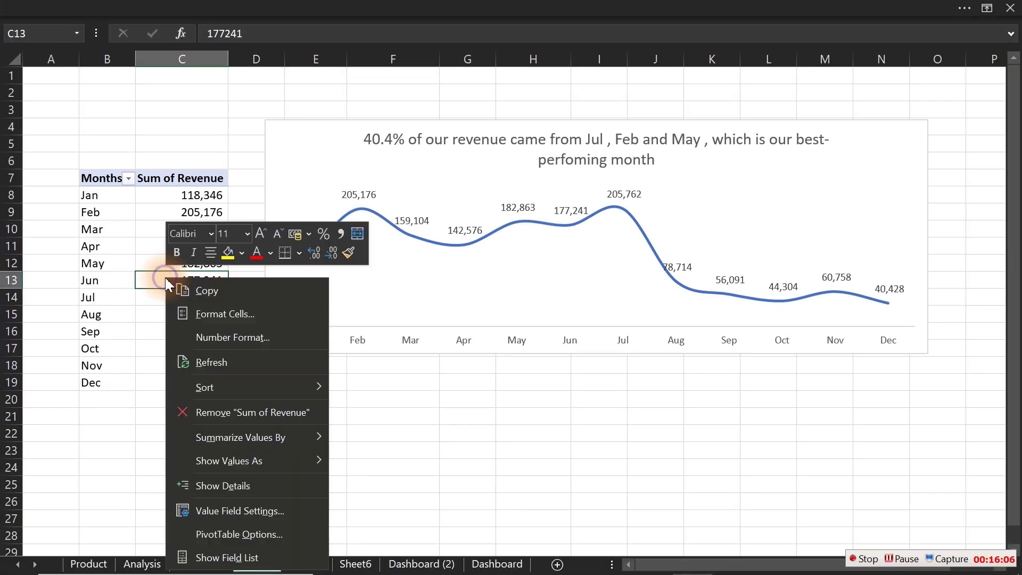
{"action": "left_click", "coordinate": [212, 557]}
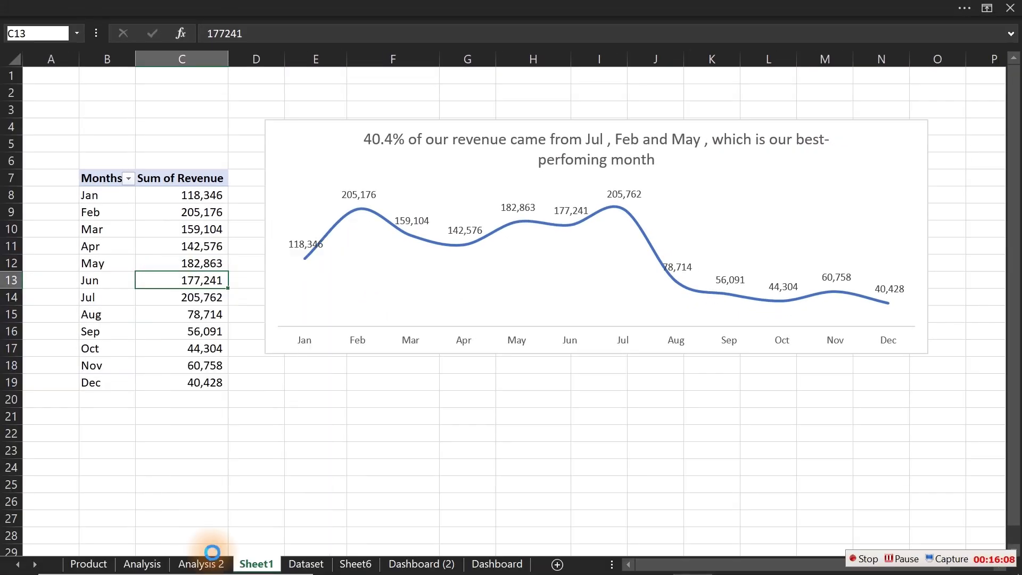
{"action": "mouse_move", "coordinate": [1008, 178]}
{"action": "left_mouse_down"}
{"action": "mouse_move", "coordinate": [1014, 267]}
{"action": "mouse_move", "coordinate": [1010, 196]}
{"action": "left_mouse_up"}
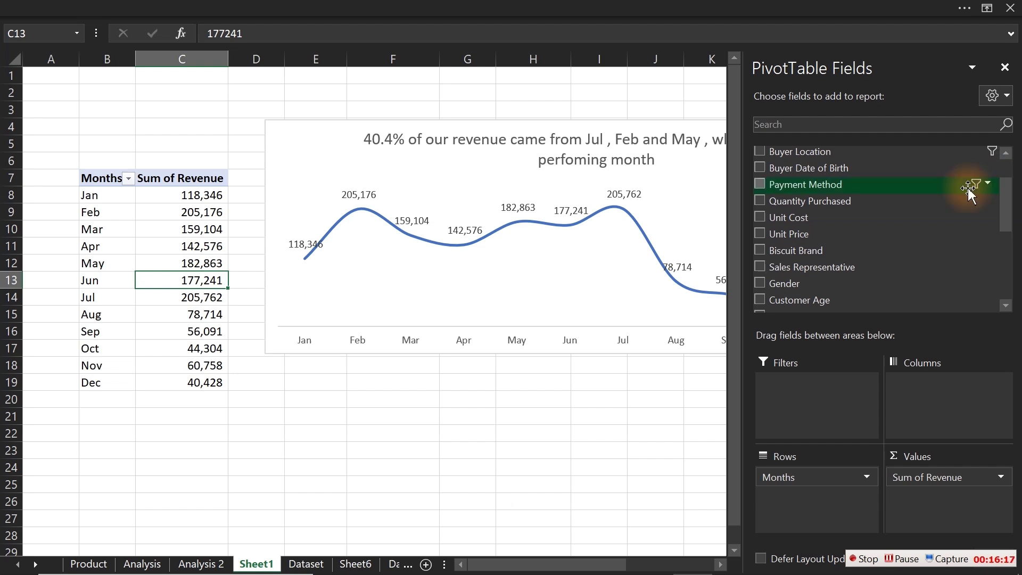
{"action": "right_click", "coordinate": [835, 185]}
{"action": "left_click", "coordinate": [755, 269]}
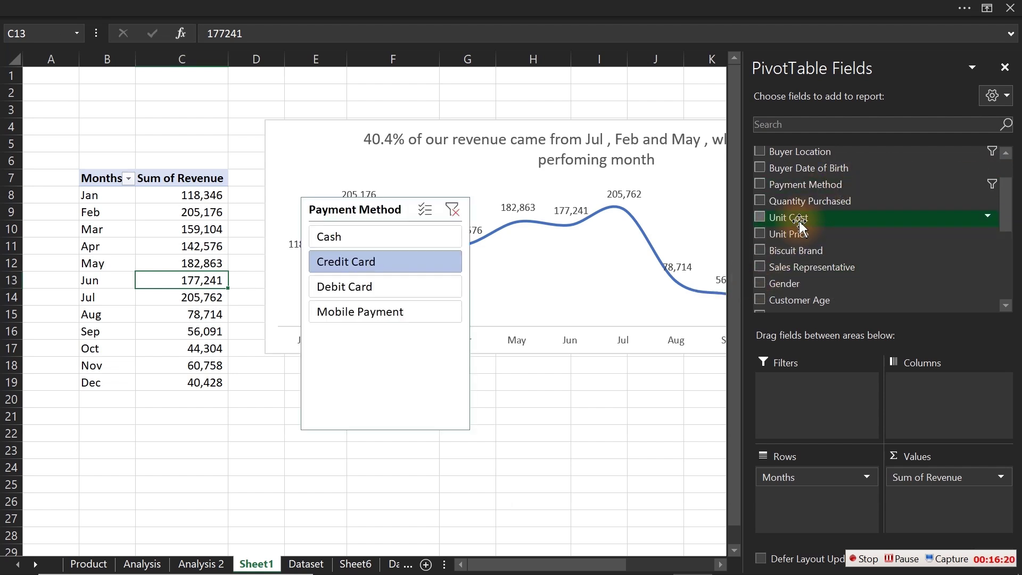
Step: Add Buyer Location as a slicer and place it over the monthly revenue PivotTable
{"action": "right_click", "coordinate": [824, 152]}
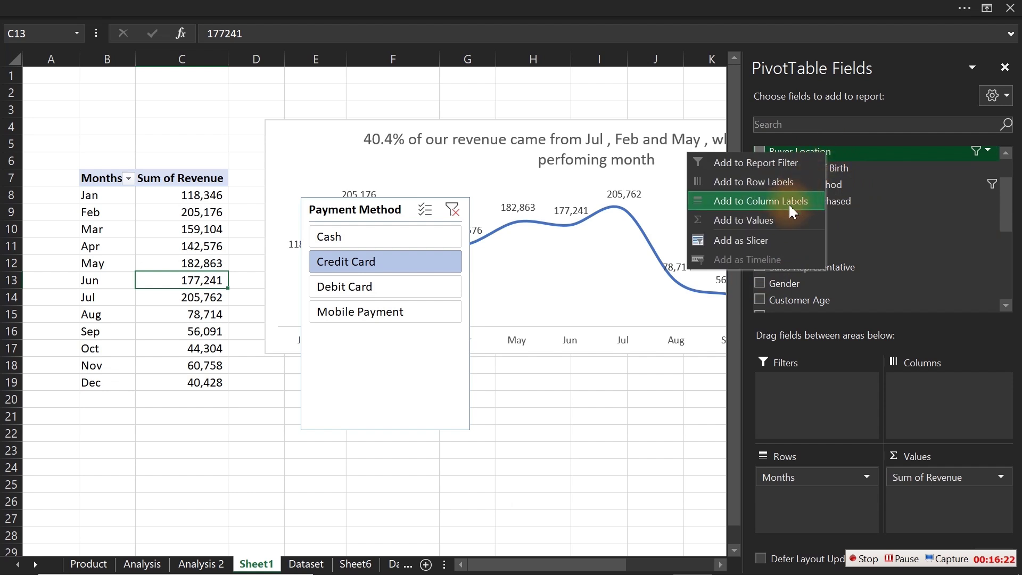
{"action": "left_click", "coordinate": [765, 243]}
{"action": "left_click_drag", "start_coordinate": [378, 205], "coordinate": [135, 173]}
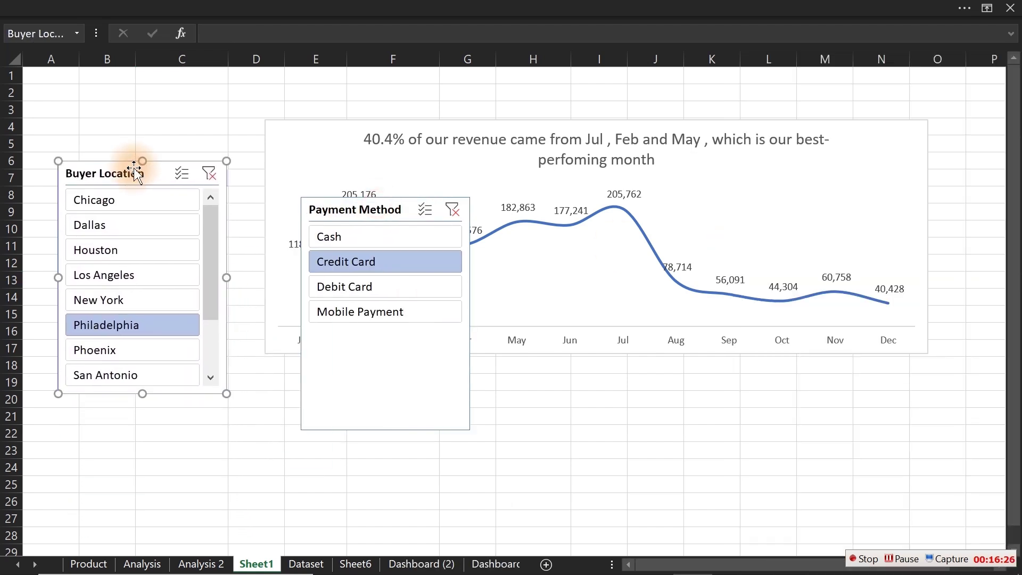
Step: Move the Payment Method slicer below the chart and filter the data to Cash and Los Angeles
{"action": "left_click_drag", "start_coordinate": [351, 208], "coordinate": [340, 382]}
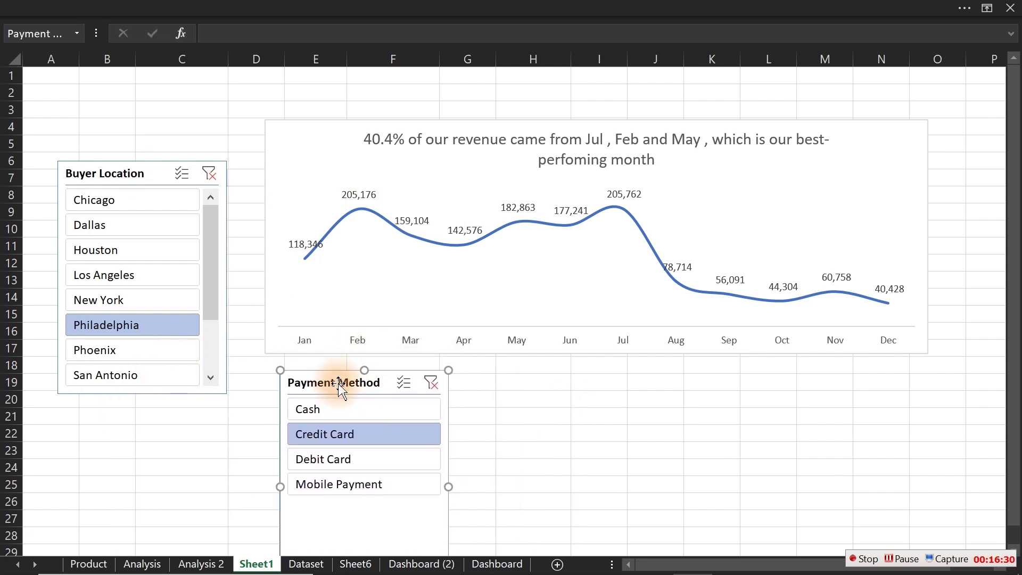
{"action": "left_click", "coordinate": [330, 404]}
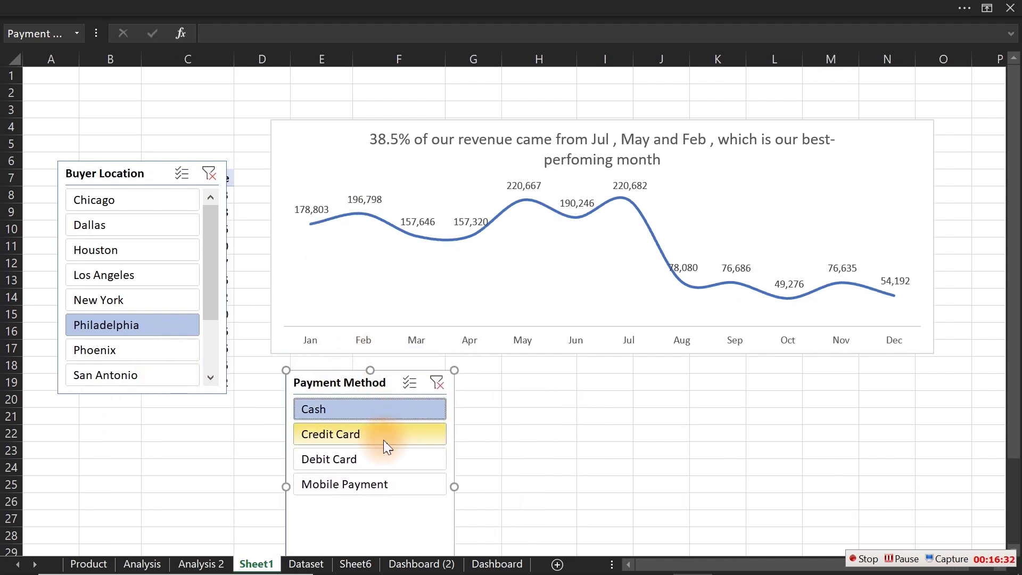
{"action": "left_click", "coordinate": [145, 277]}
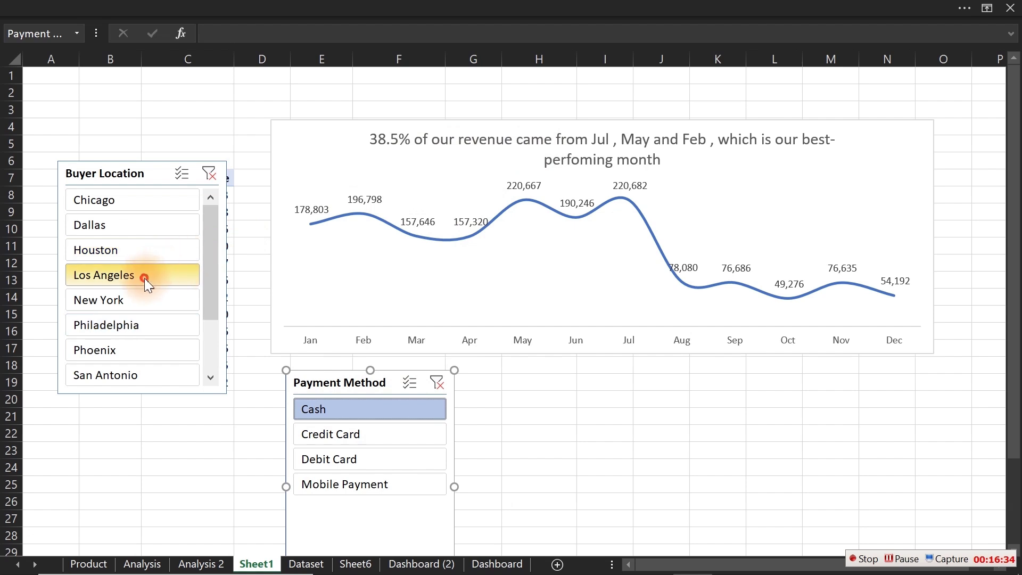
Step: Clear the Buyer Location and Payment Method filters, and filter the chart to Dallas and Mobile Payment
{"action": "left_click", "coordinate": [209, 174]}
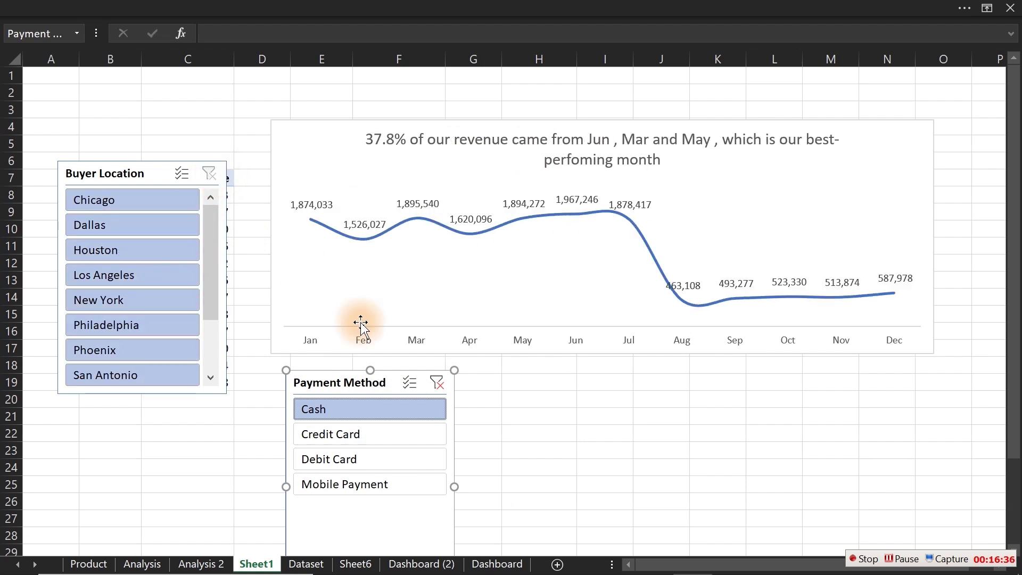
{"action": "left_click", "coordinate": [435, 382]}
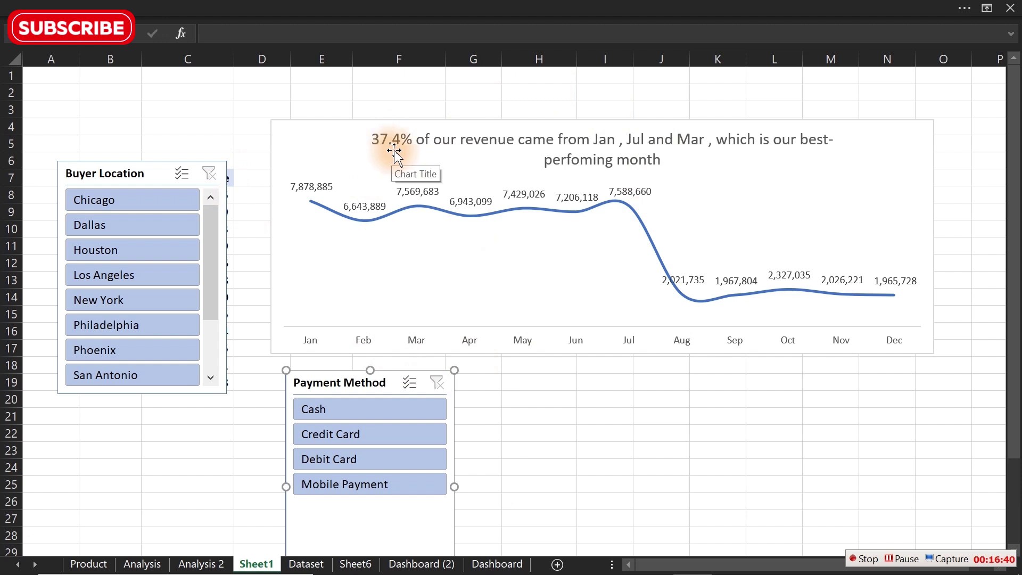
{"action": "left_click", "coordinate": [168, 226]}
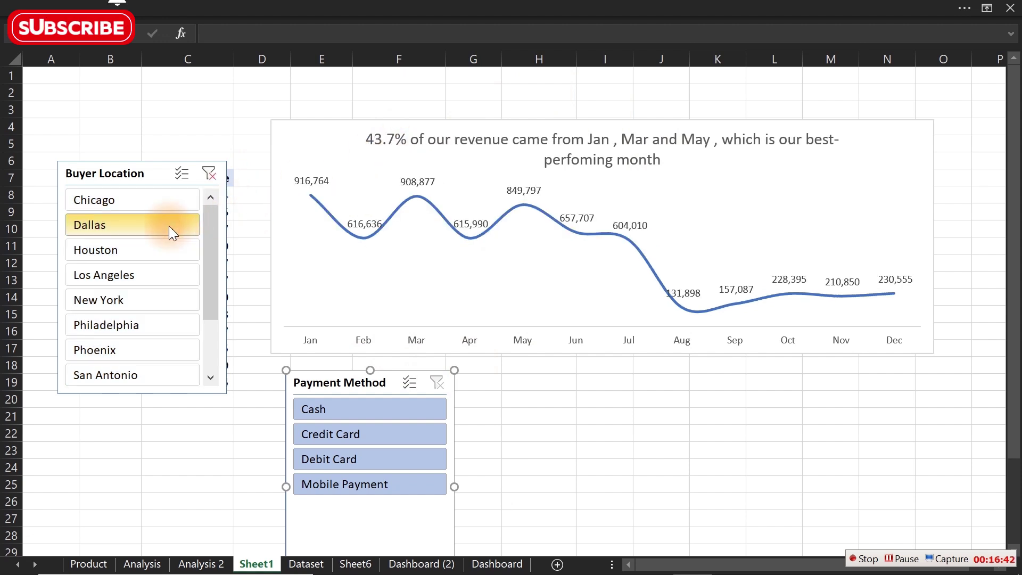
{"action": "left_click", "coordinate": [337, 440]}
{"action": "left_click", "coordinate": [362, 476]}
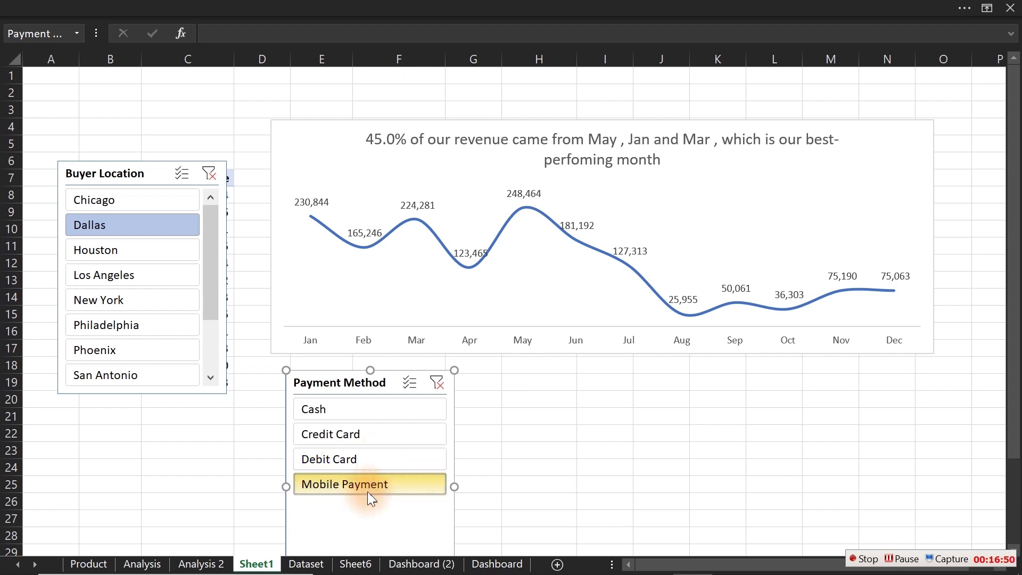
Step: Go to the Dashboard (2) sheet and choose the Absolute Values (Revenue) view
{"action": "left_click", "coordinate": [418, 565]}
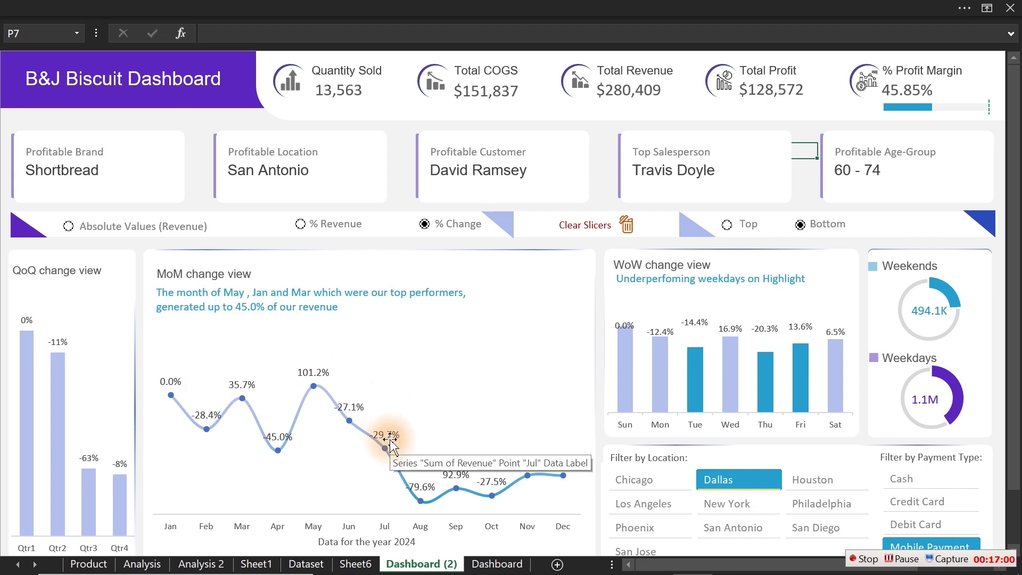
{"action": "left_click", "coordinate": [69, 226]}
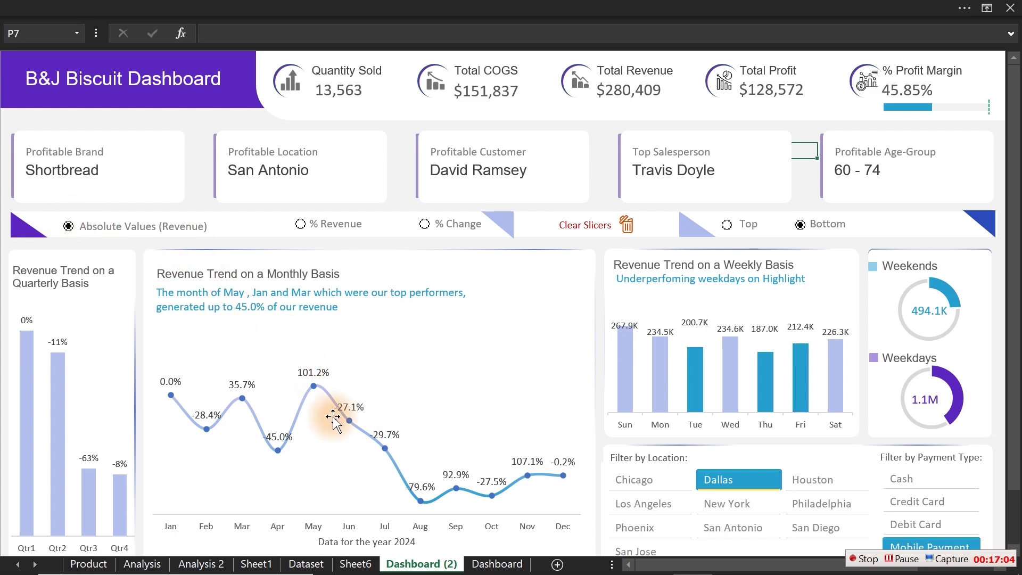
Step: Return to Sheet1 and narrow the monthly revenue chart so its right edge lies in column K
{"action": "left_click", "coordinate": [264, 565]}
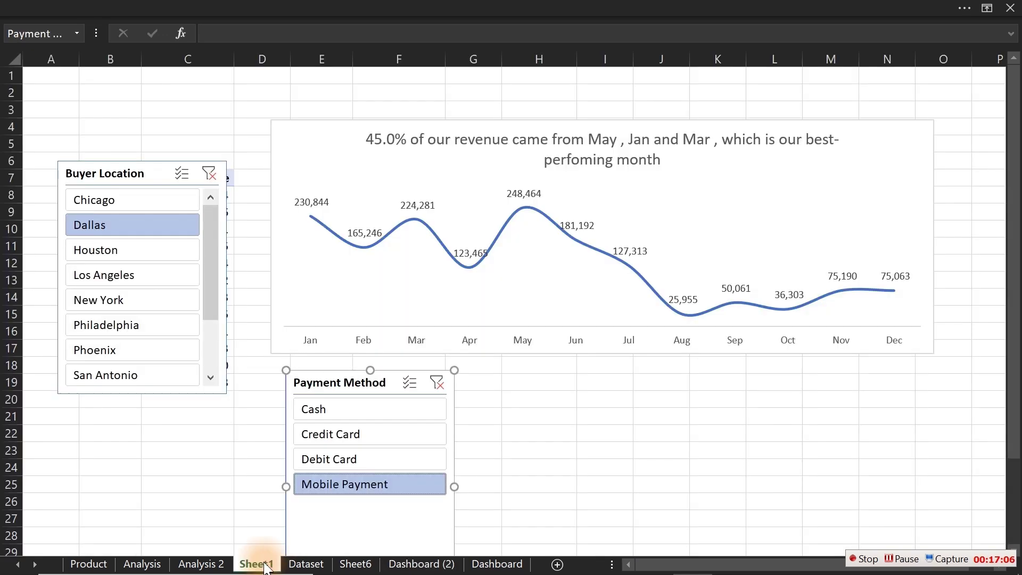
{"action": "left_click", "coordinate": [927, 202]}
{"action": "left_click", "coordinate": [1004, 68]}
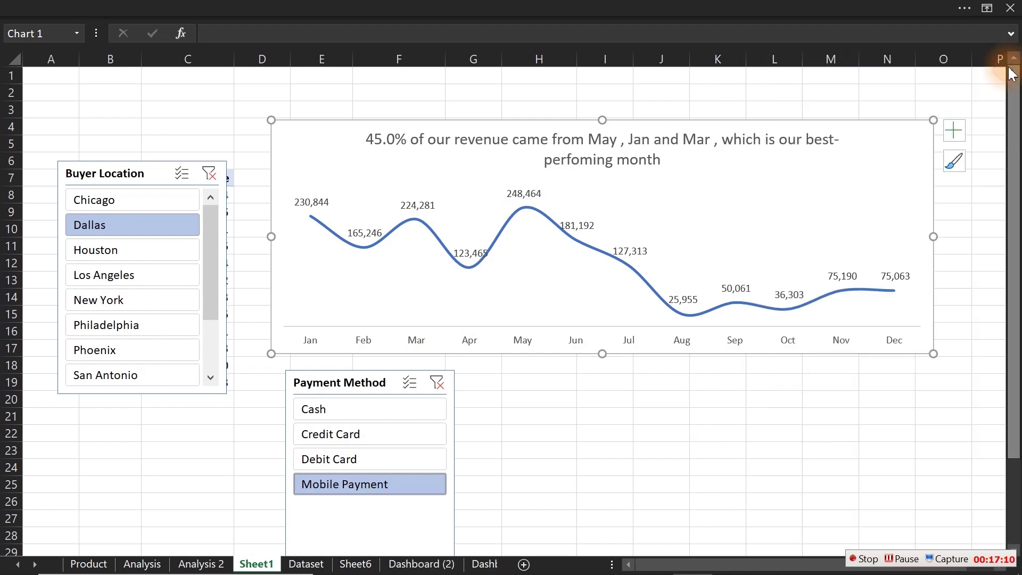
{"action": "left_click_drag", "start_coordinate": [735, 255], "coordinate": [710, 237]}
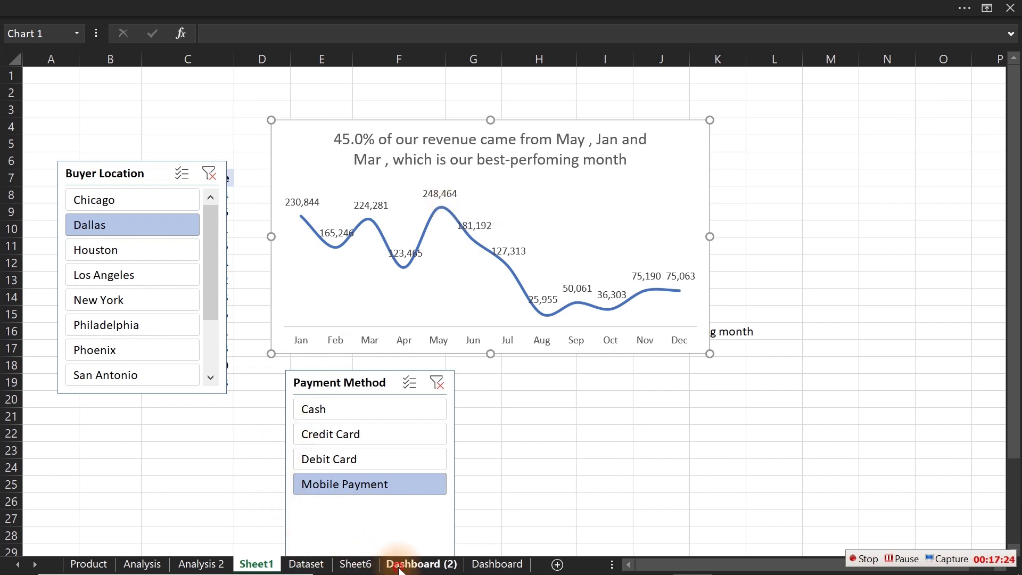
Step: On the Dashboard (2) sheet, compare the % Revenue and Absolute Values (Revenue) views and finish on % Change
{"action": "left_click", "coordinate": [419, 563]}
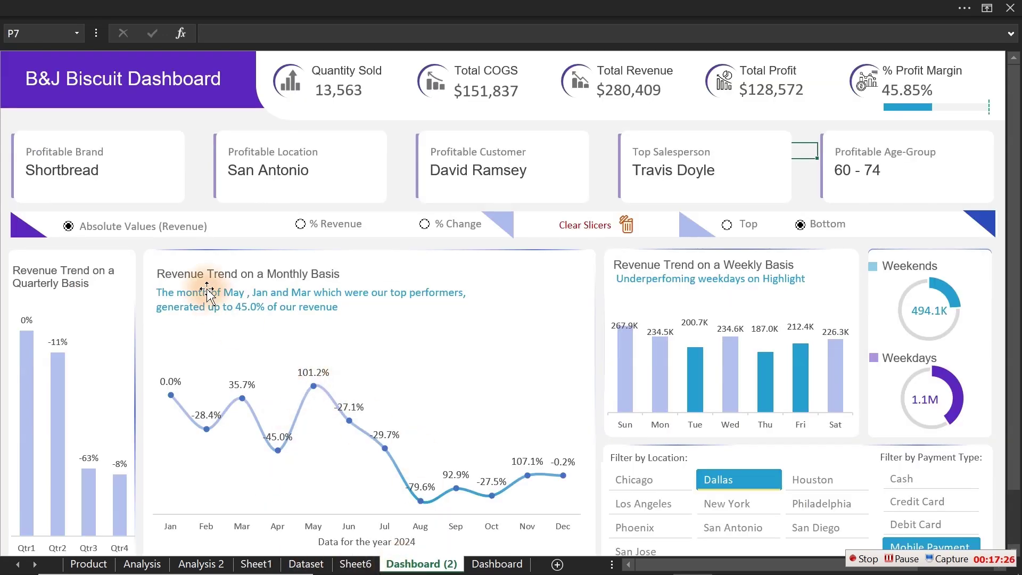
{"action": "left_click", "coordinate": [6, 243]}
{"action": "left_click", "coordinate": [301, 224]}
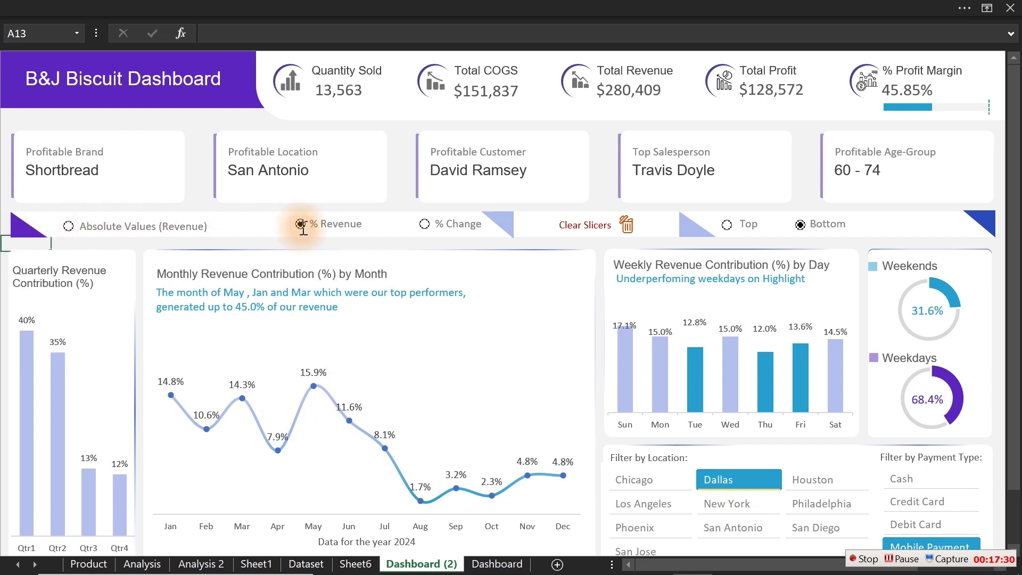
{"action": "left_click", "coordinate": [68, 227]}
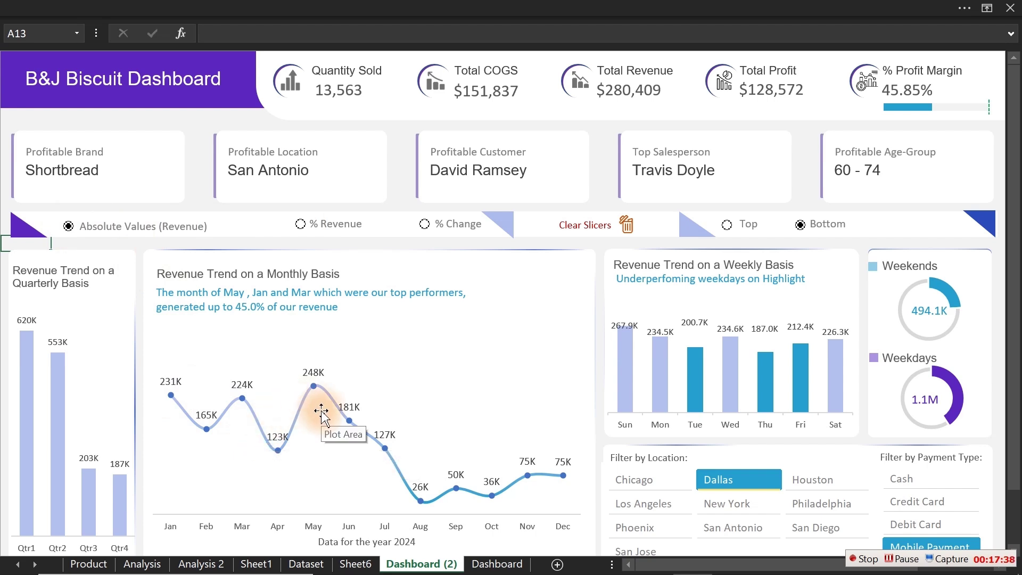
{"action": "left_click", "coordinate": [300, 224]}
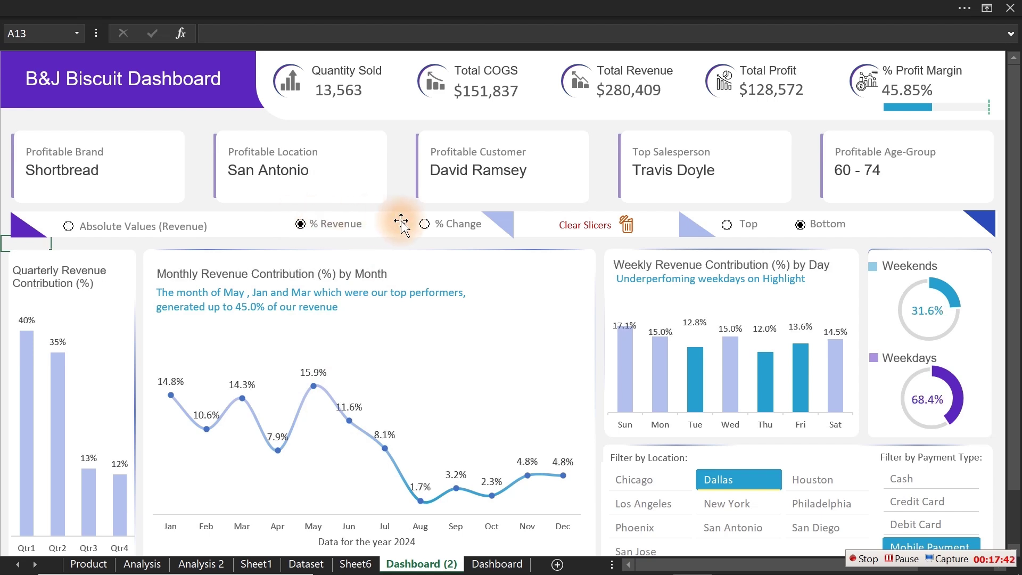
{"action": "left_click", "coordinate": [425, 224]}
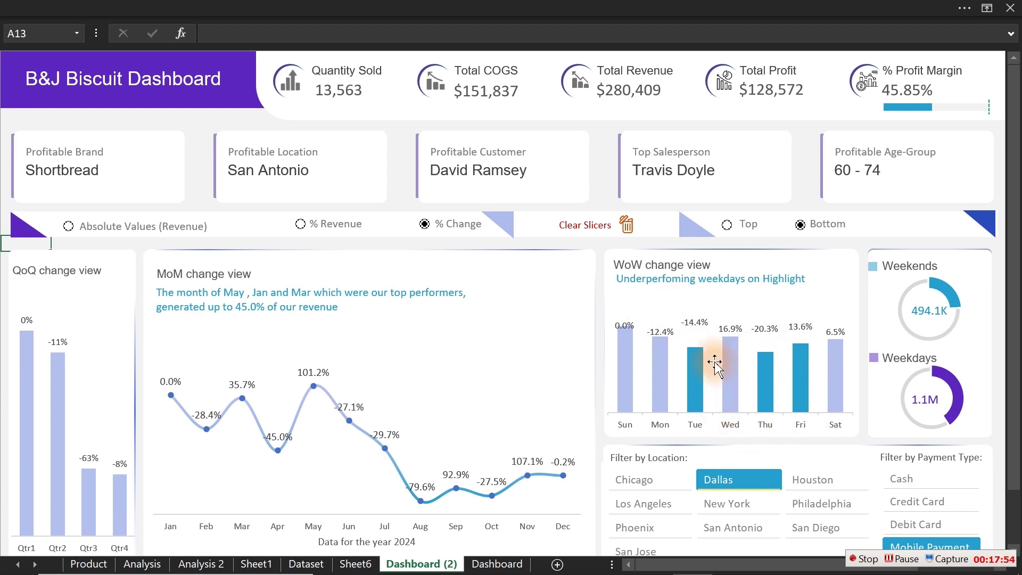
Step: Highlight the Top weekdays in the WoW change chart and return the highlight to Bottom, inspecting the Wednesday column in each
{"action": "left_click", "coordinate": [727, 224]}
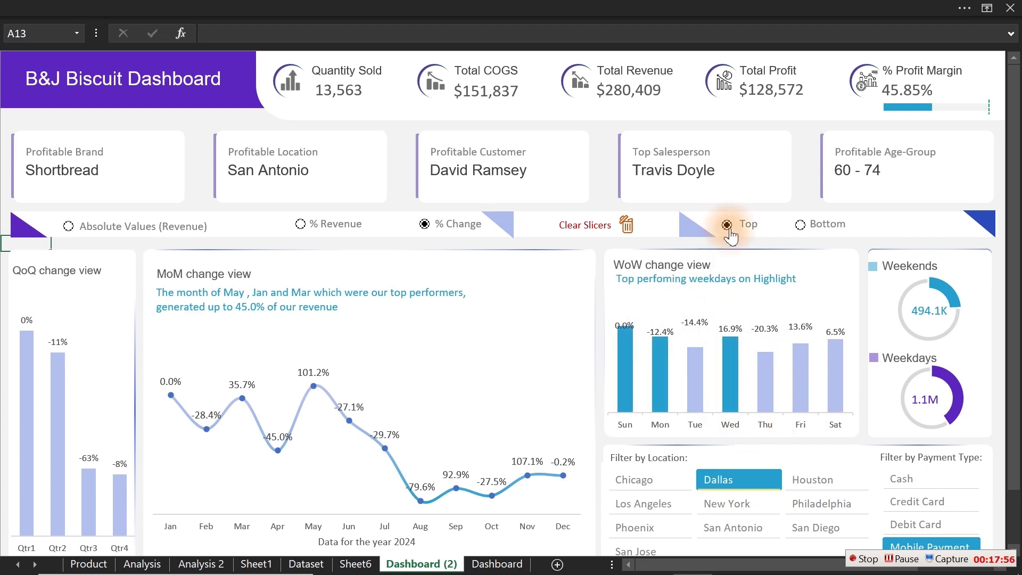
{"action": "mouse_move", "coordinate": [735, 379]}
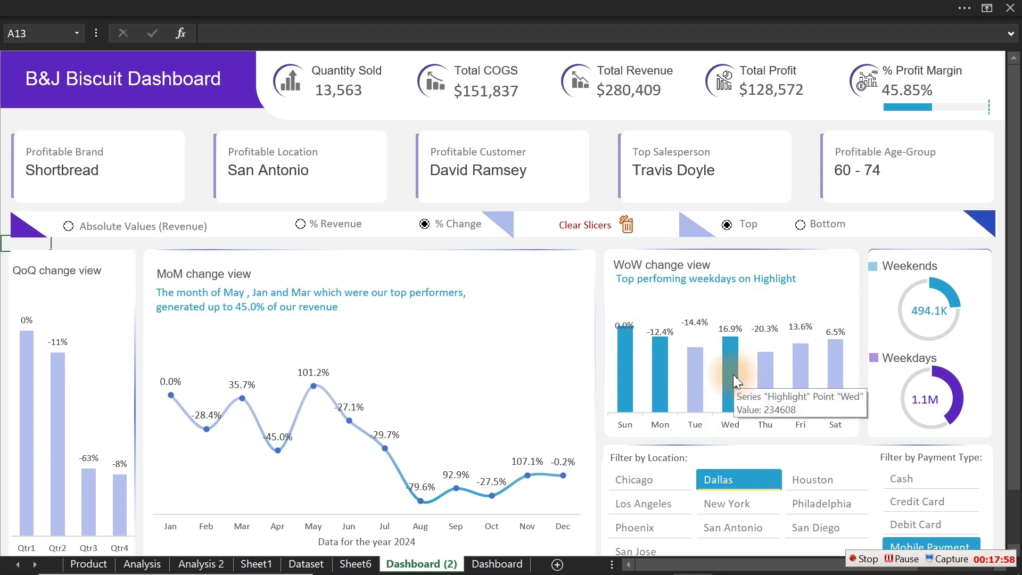
{"action": "left_click", "coordinate": [801, 225]}
{"action": "mouse_move", "coordinate": [730, 400]}
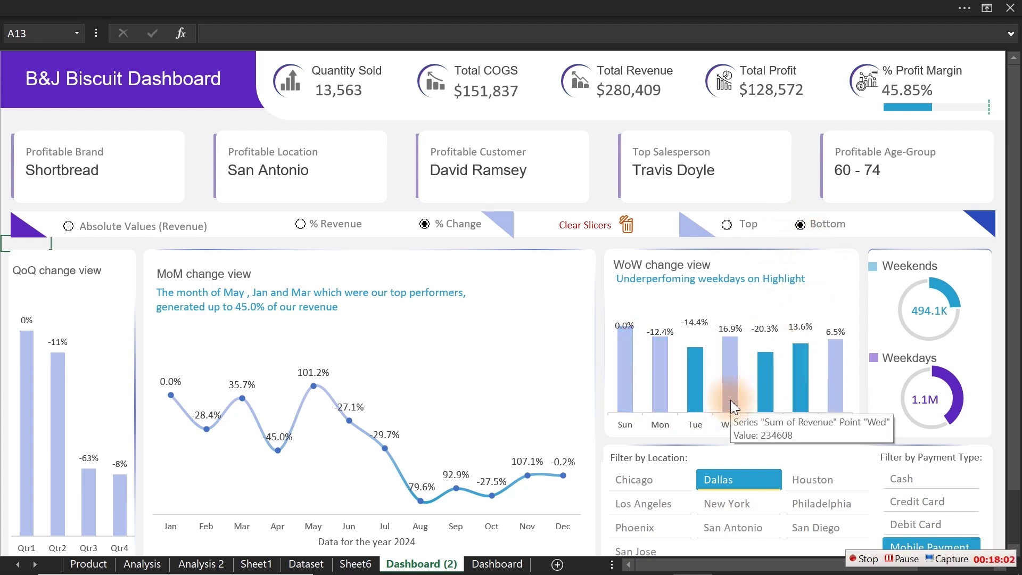